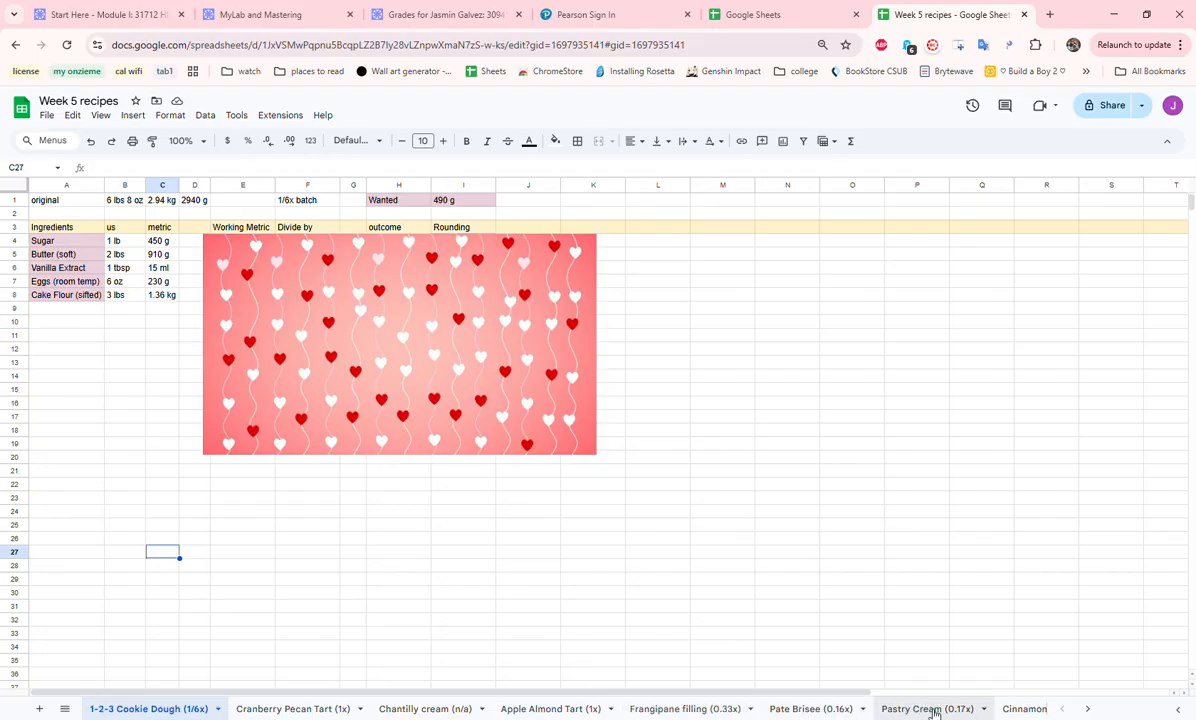
- Review the available recipe sheets and the cookie dough's original yield, batch size and wanted amount in row 1
left_click(1088, 709)
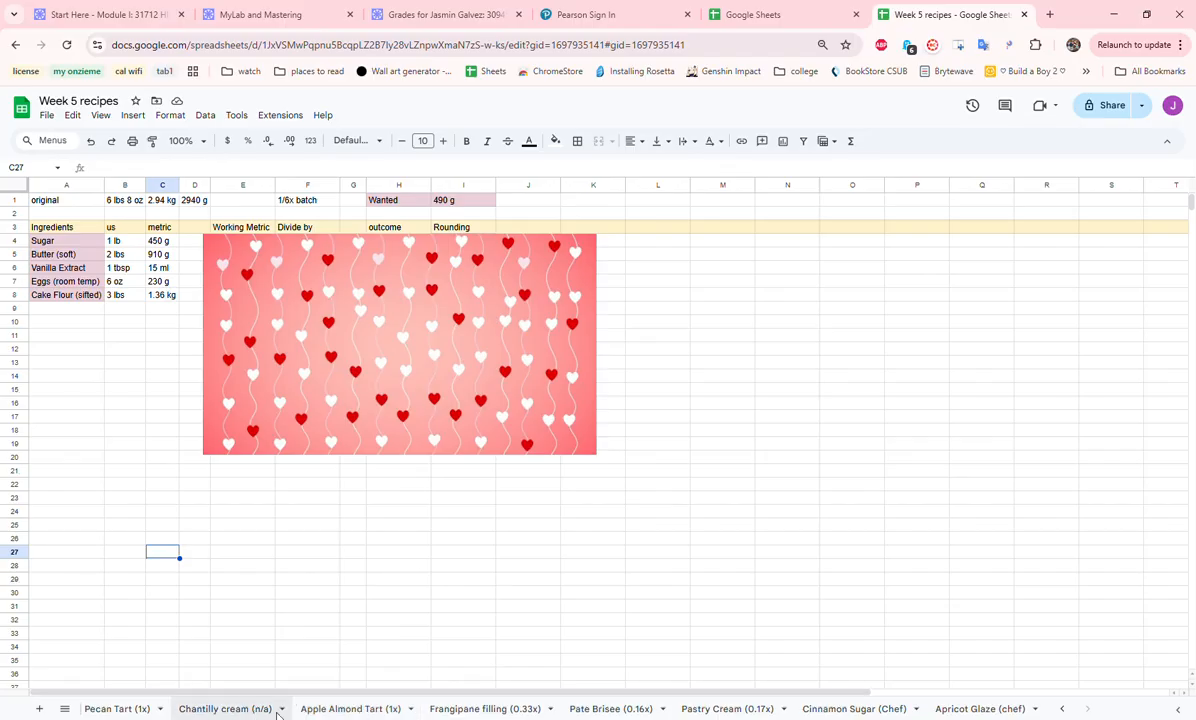
left_click(1062, 708)
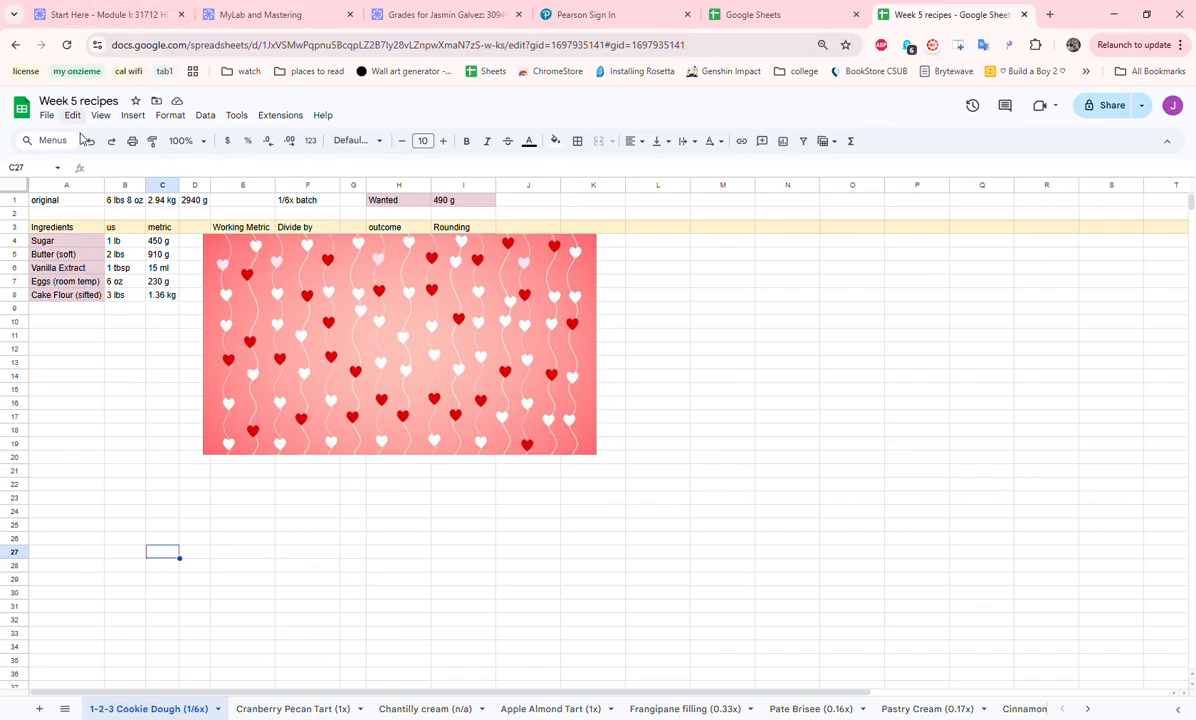
left_click(69, 203)
left_click_drag(69, 203, 195, 210)
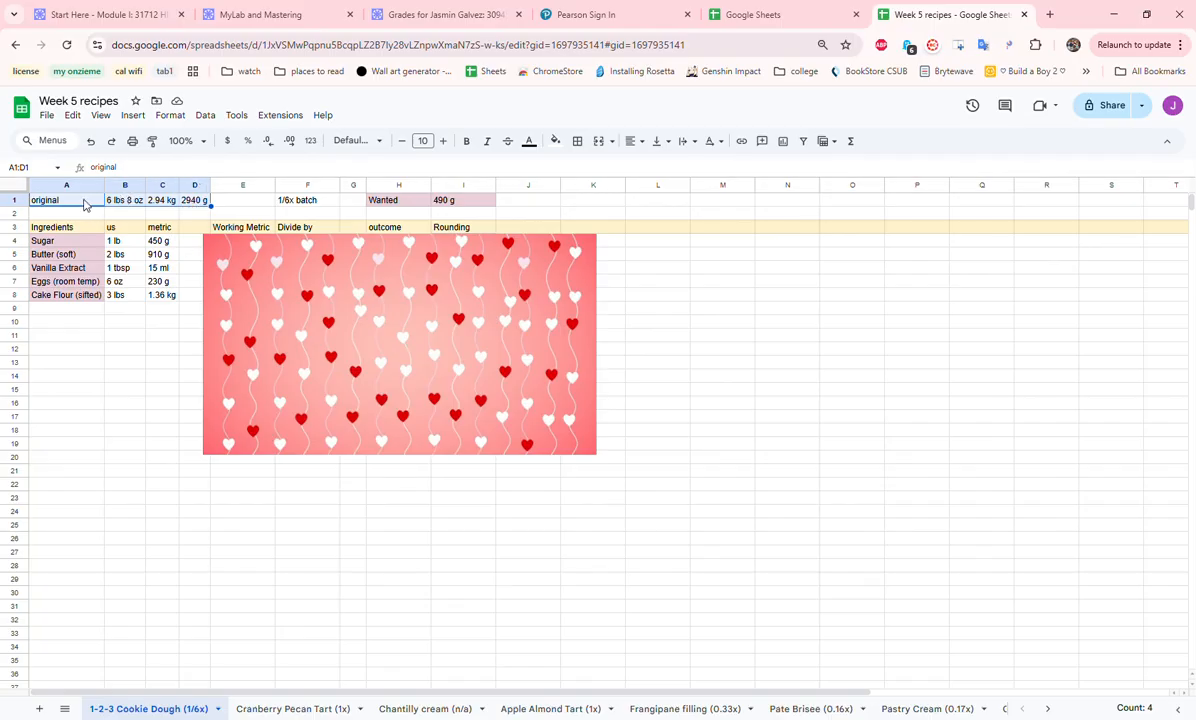
left_click(315, 202)
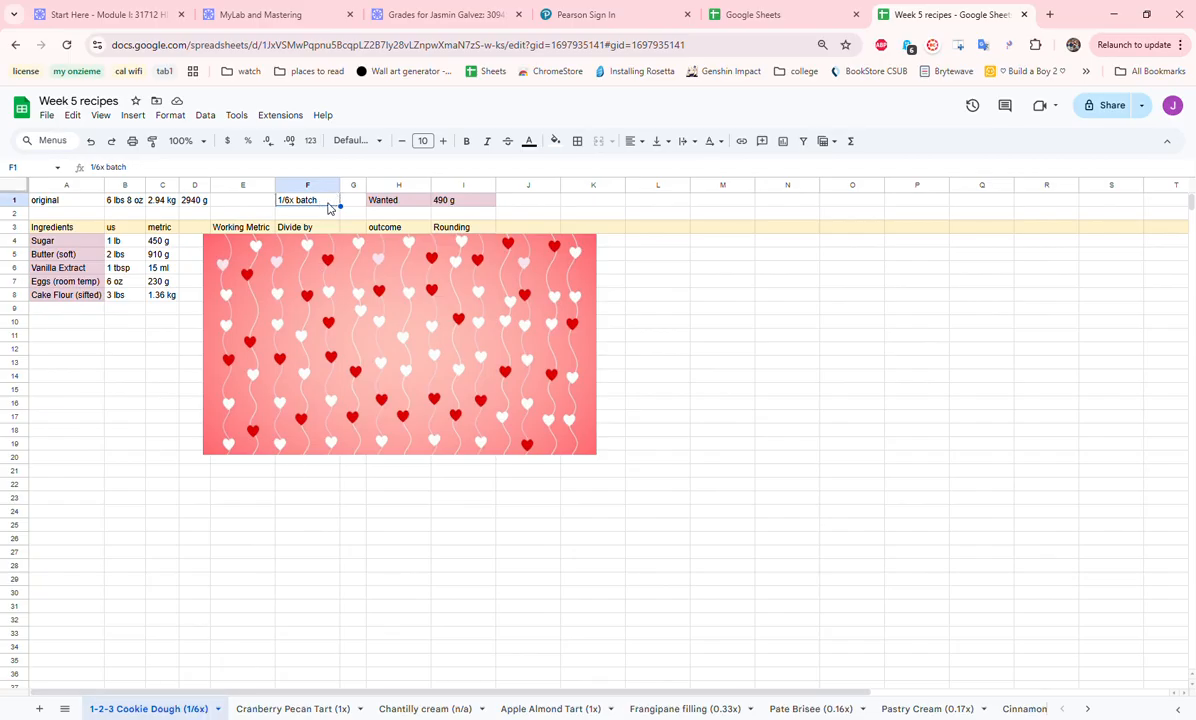
left_click(417, 204)
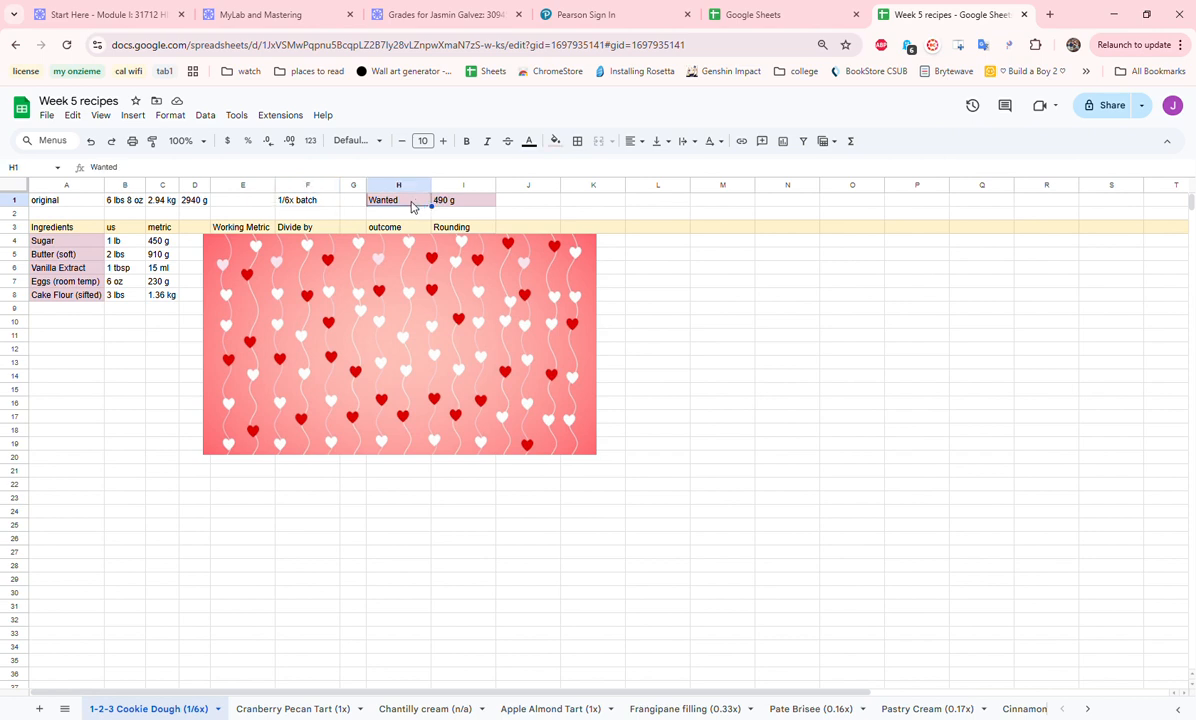
left_click_drag(411, 206, 461, 204)
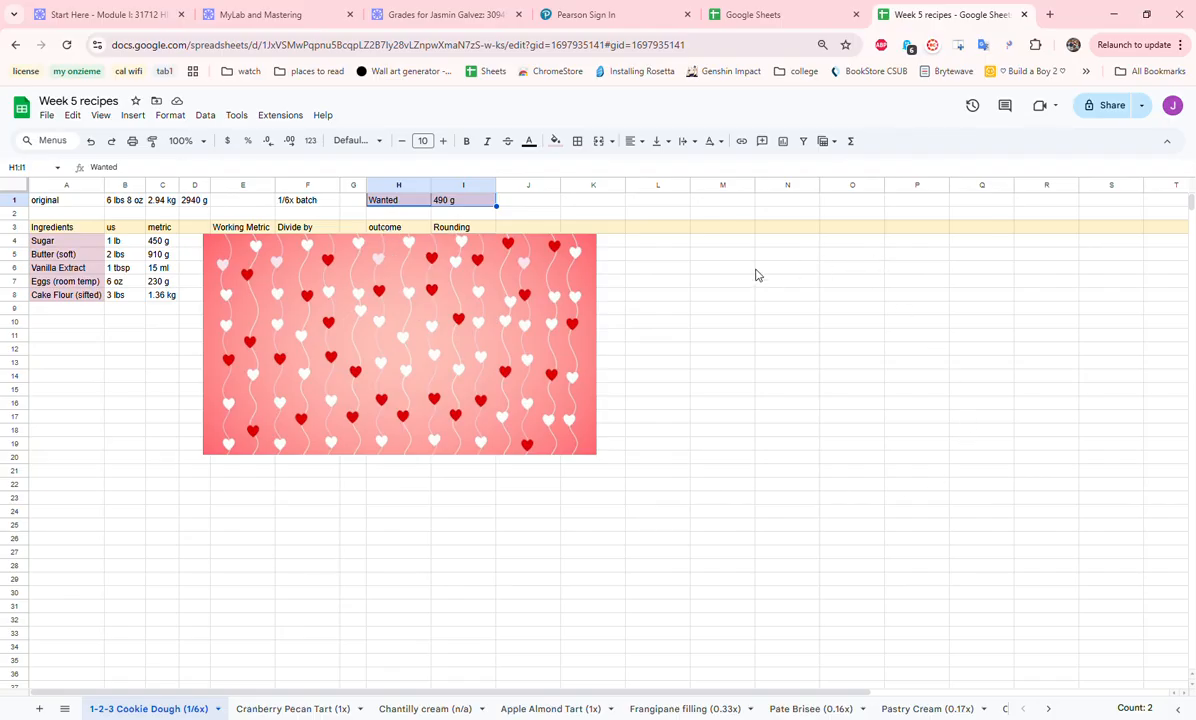
left_click_drag(785, 267, 789, 404)
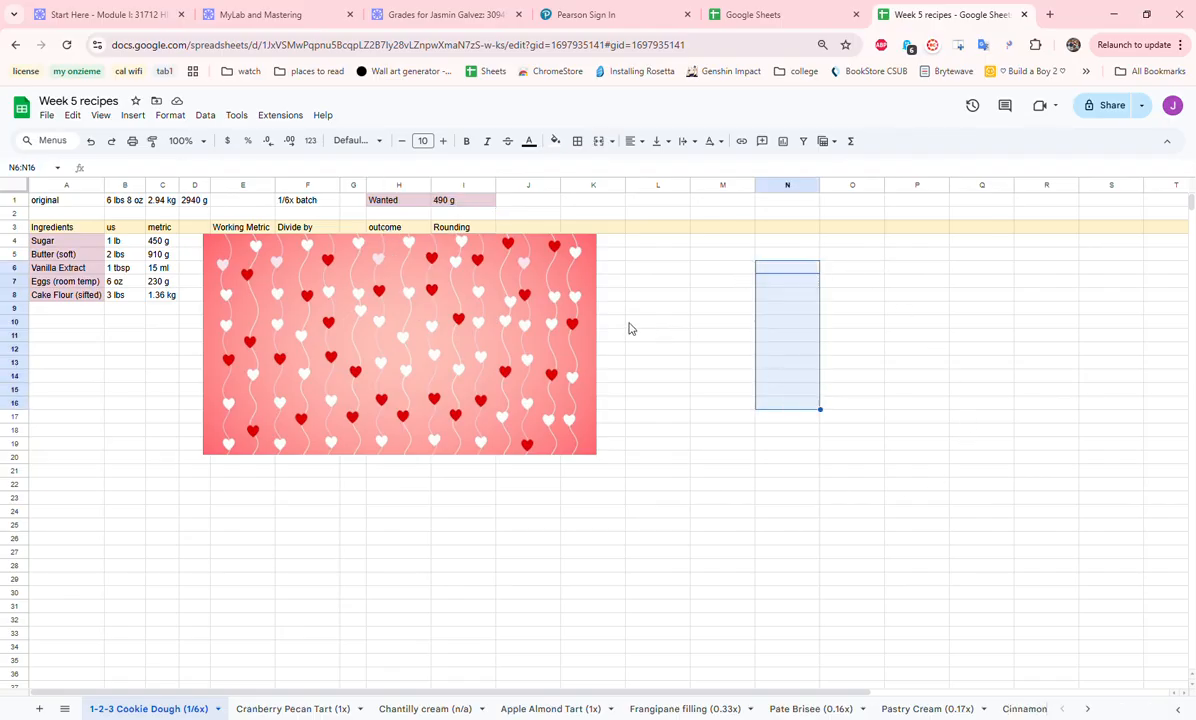
left_click(352, 327)
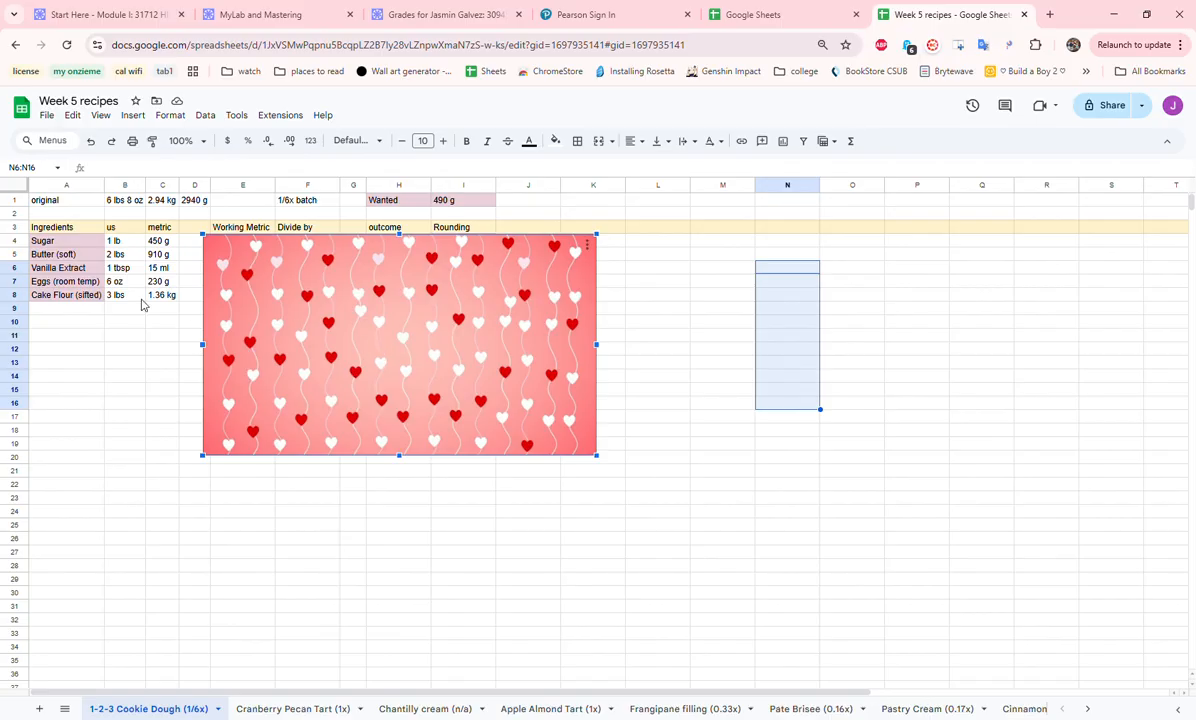
- Examine the cookie dough's ingredient list together with its US and metric quantities
left_click_drag(64, 233, 63, 242)
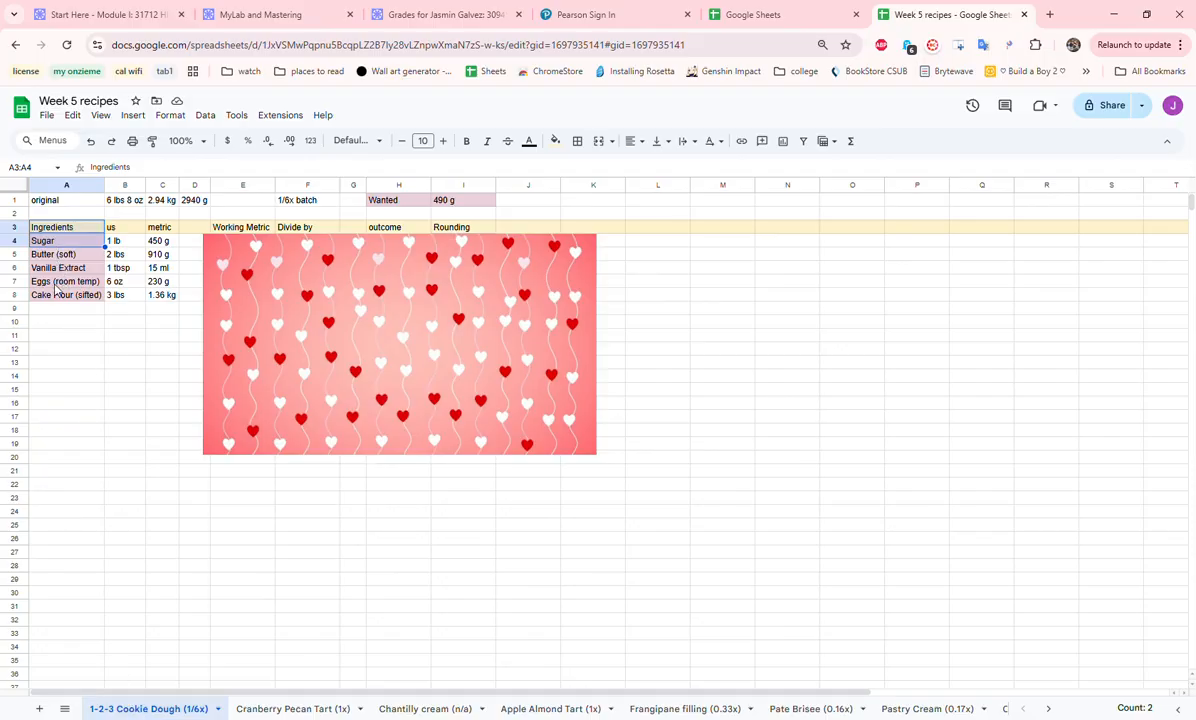
left_click(120, 227)
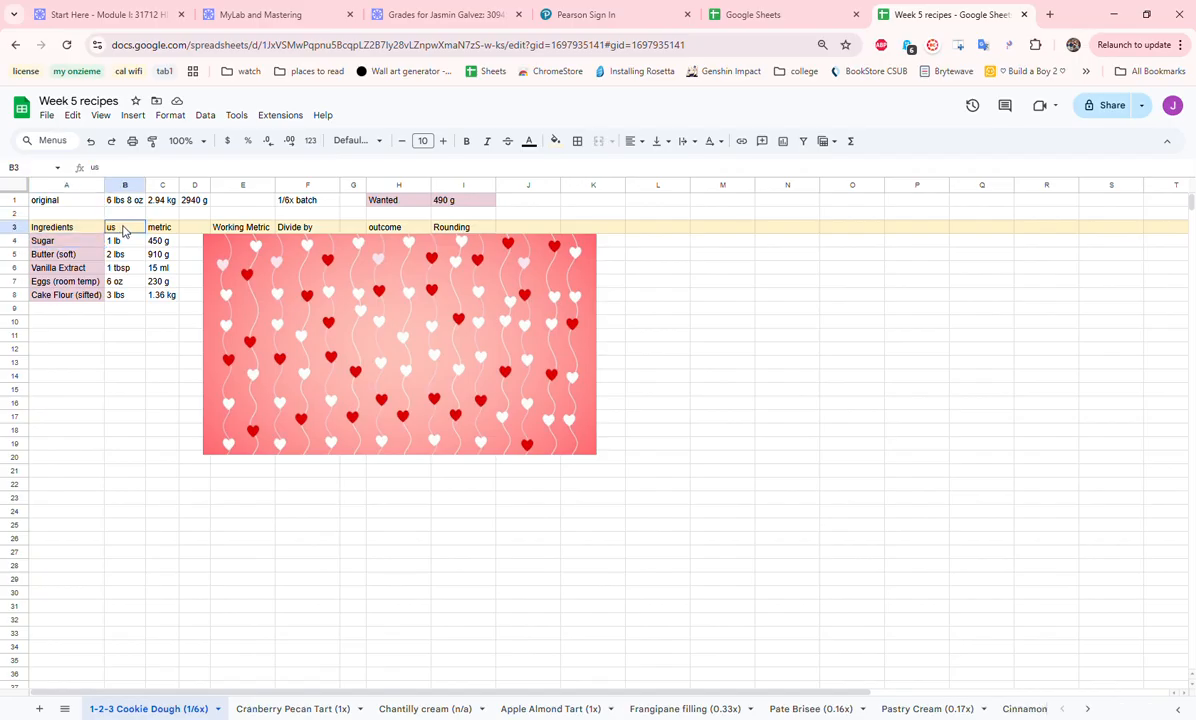
left_click_drag(127, 232, 131, 298)
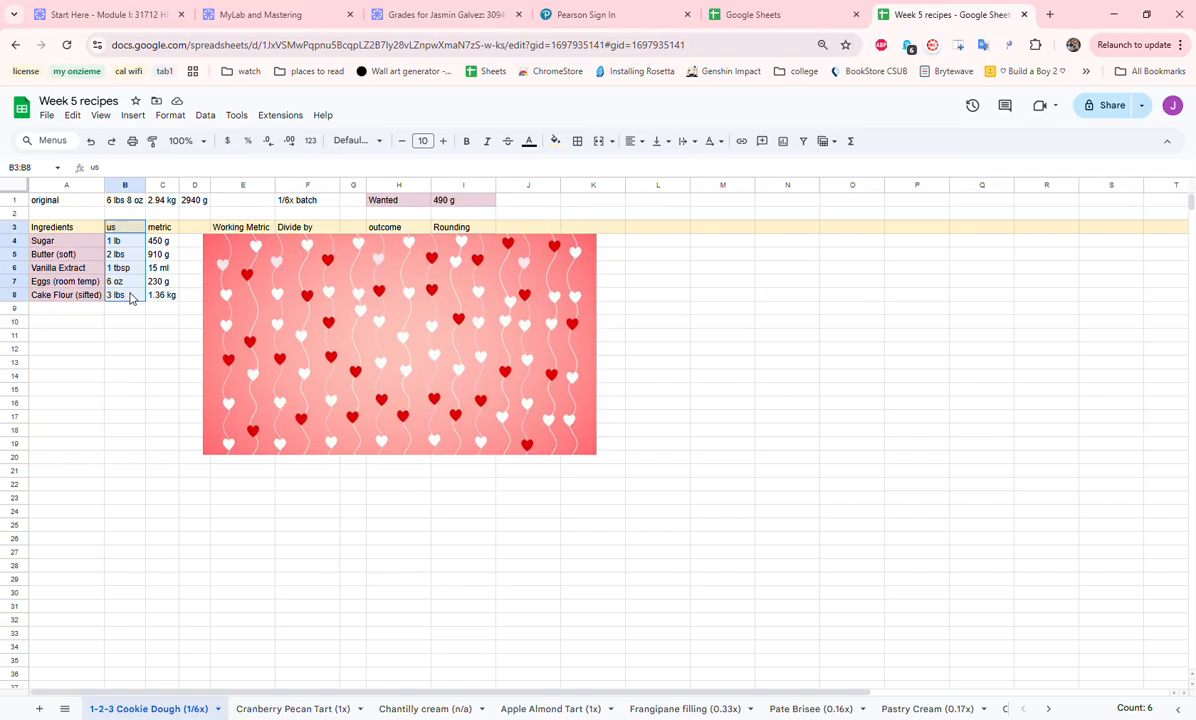
left_click_drag(130, 298, 175, 304)
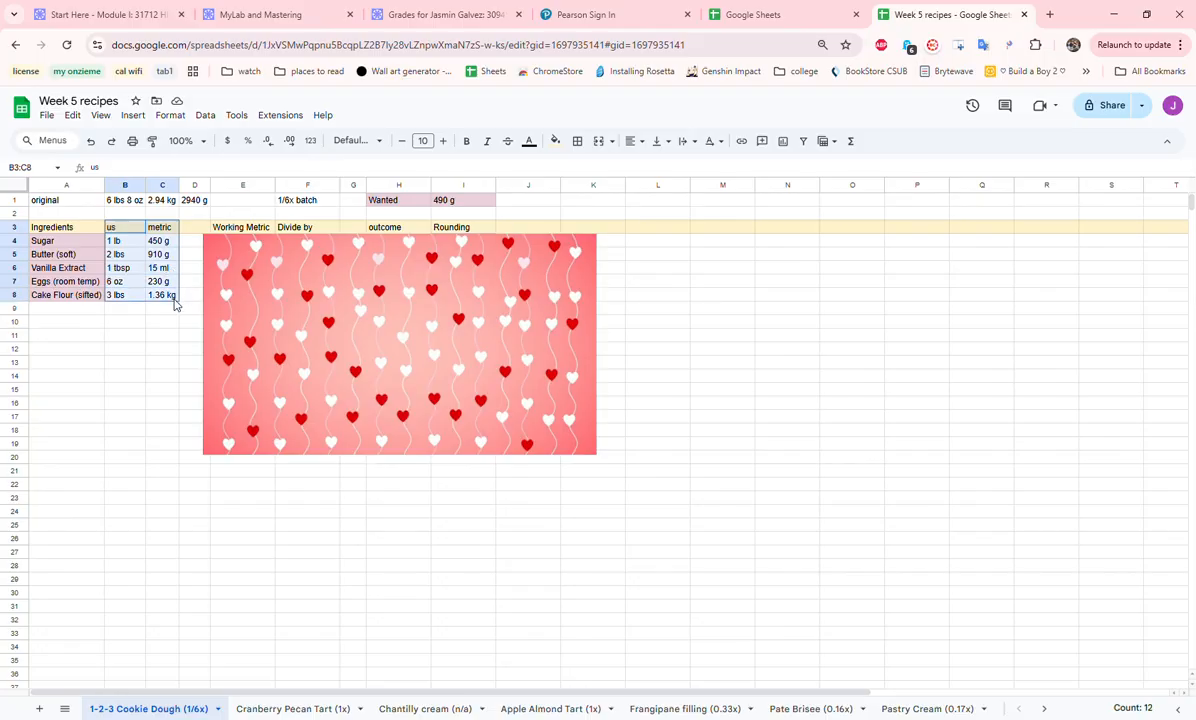
- Move the heart image off the Working Metric column and check the converted vanilla extract and cake flour amounts
left_click(242, 301)
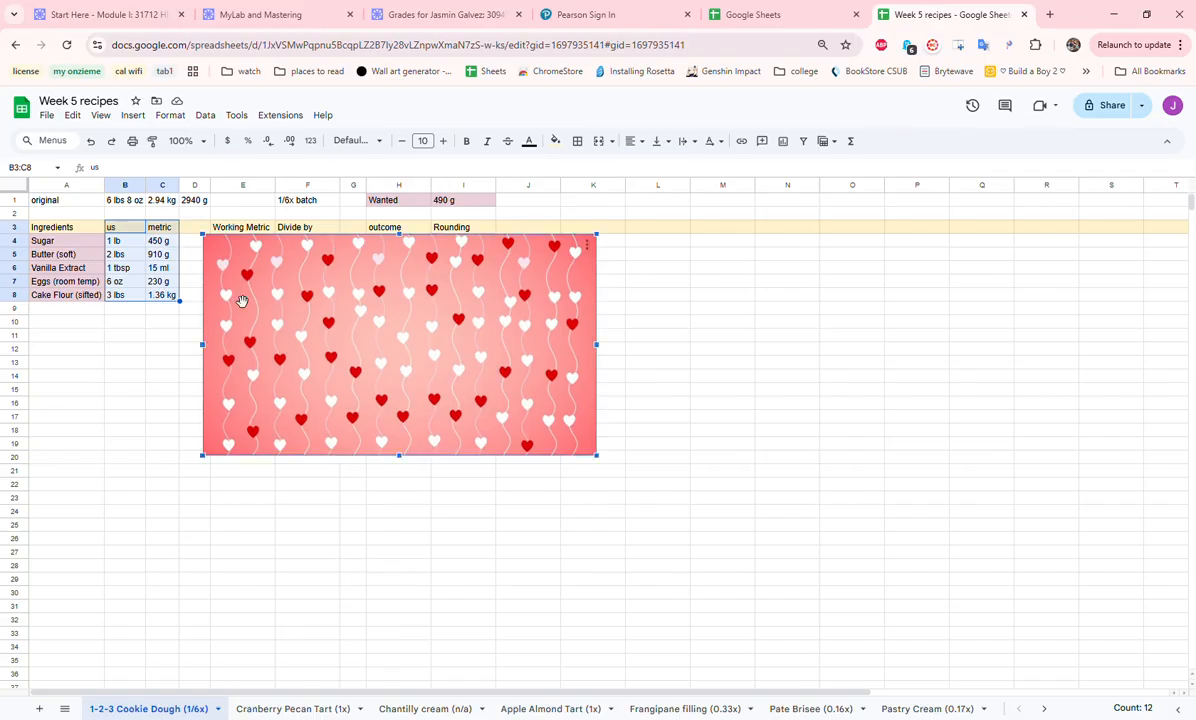
left_click_drag(232, 316, 313, 305)
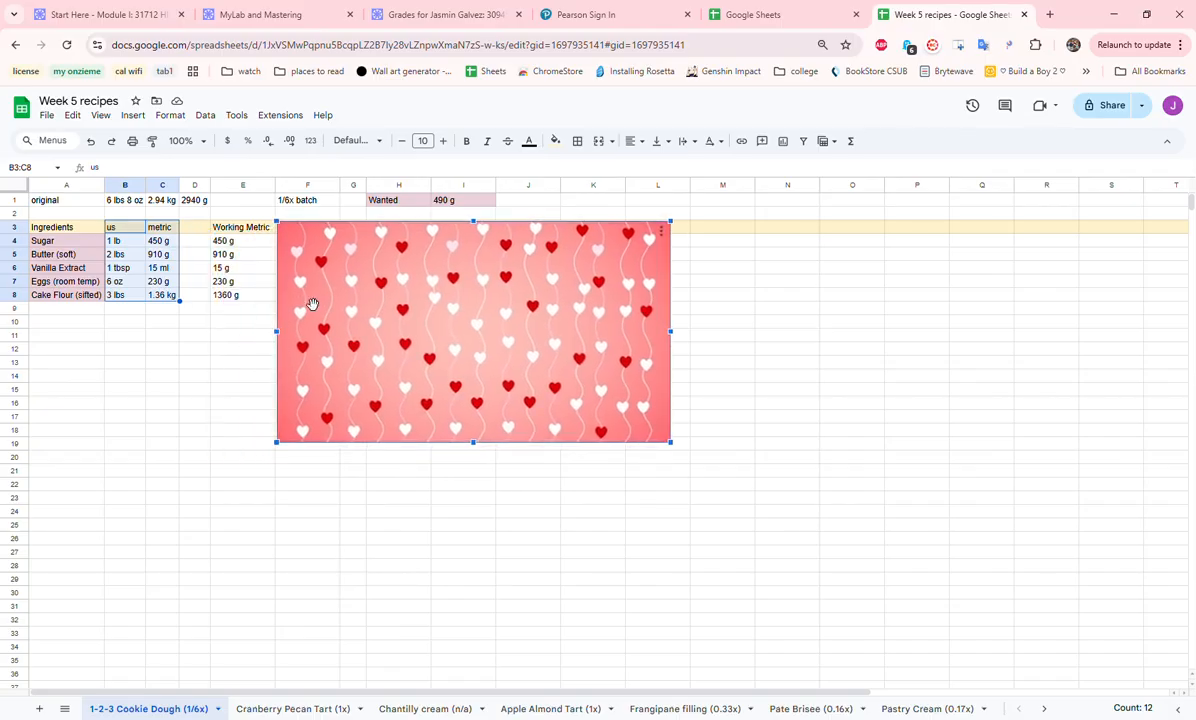
left_click(162, 266)
left_click(193, 241)
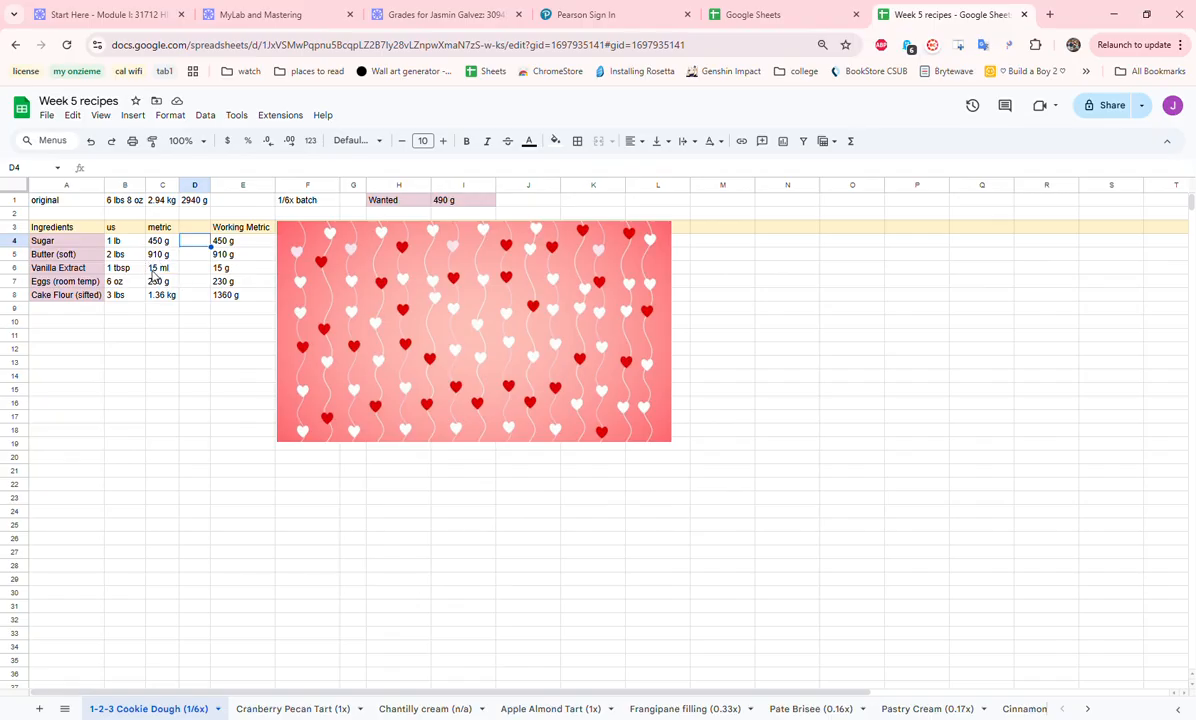
left_click(224, 271)
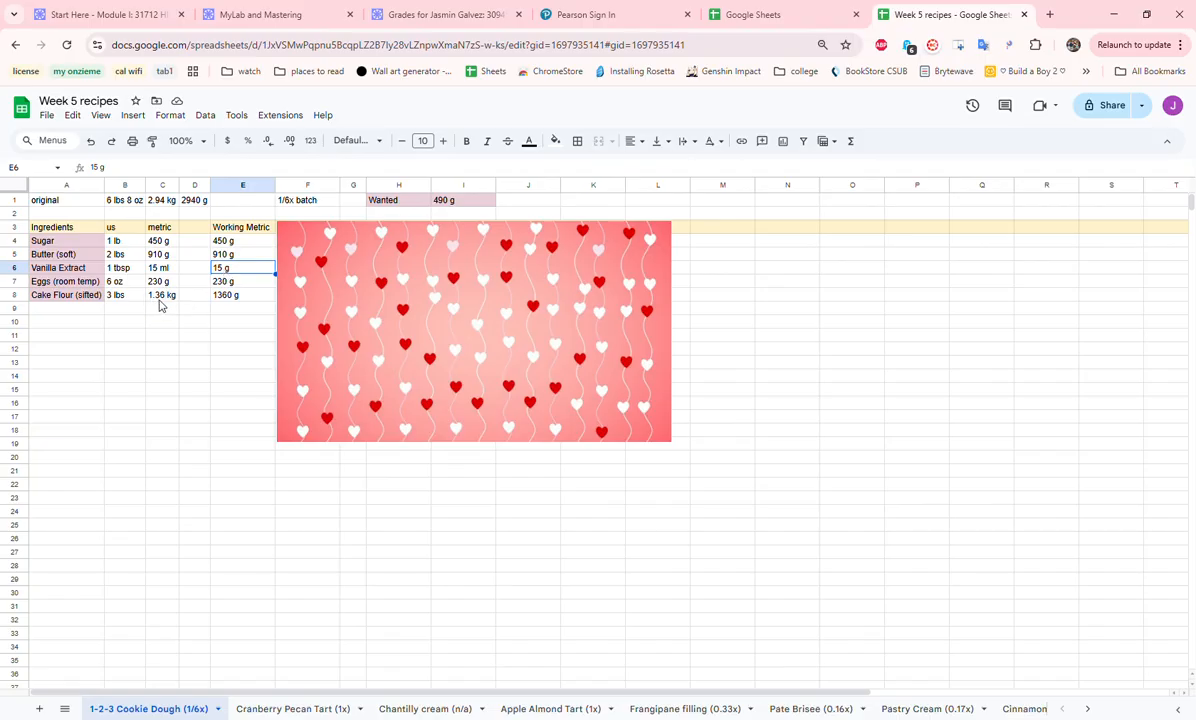
left_click(236, 298)
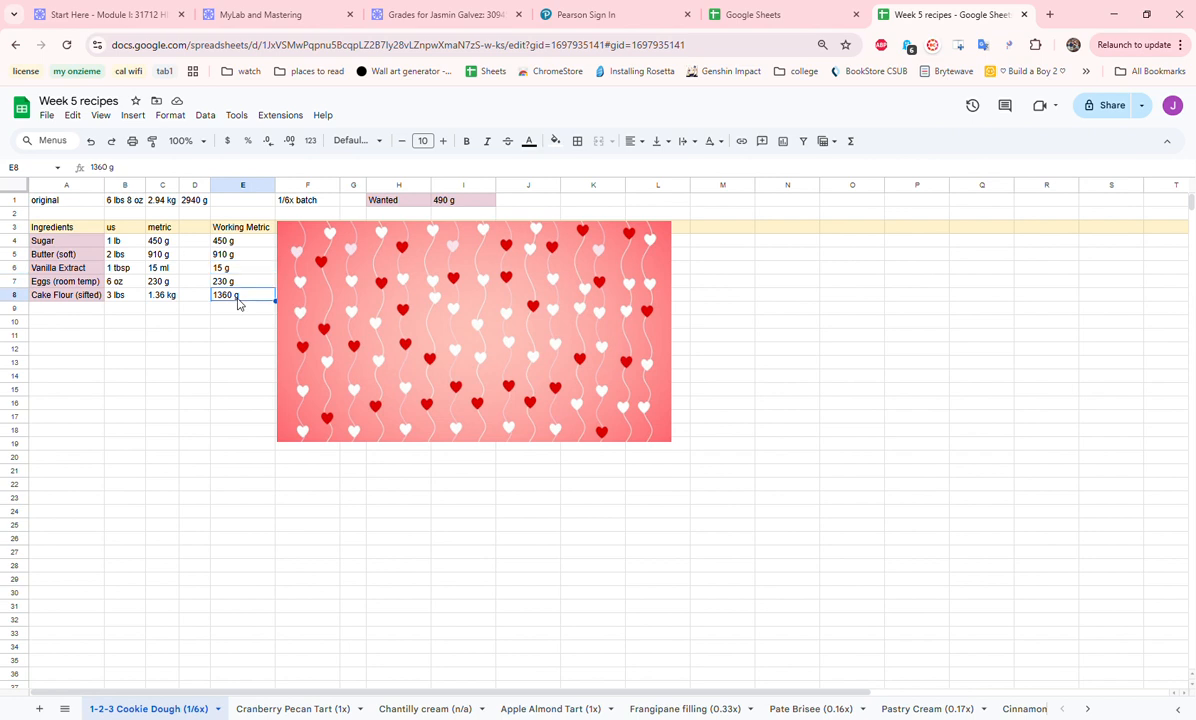
- Move the heart image further across to uncover the Divide by and outcome columns, and select the outcome amounts
left_click(311, 313)
left_click_drag(292, 321, 311, 359)
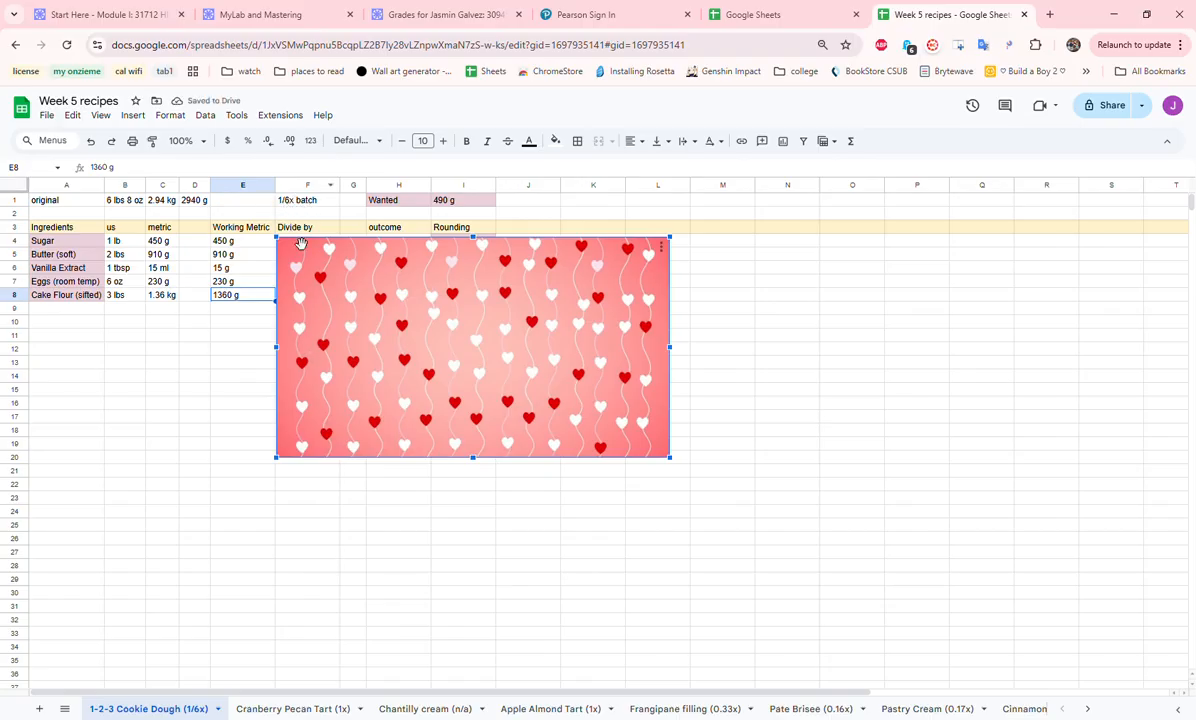
left_click_drag(322, 340, 390, 331)
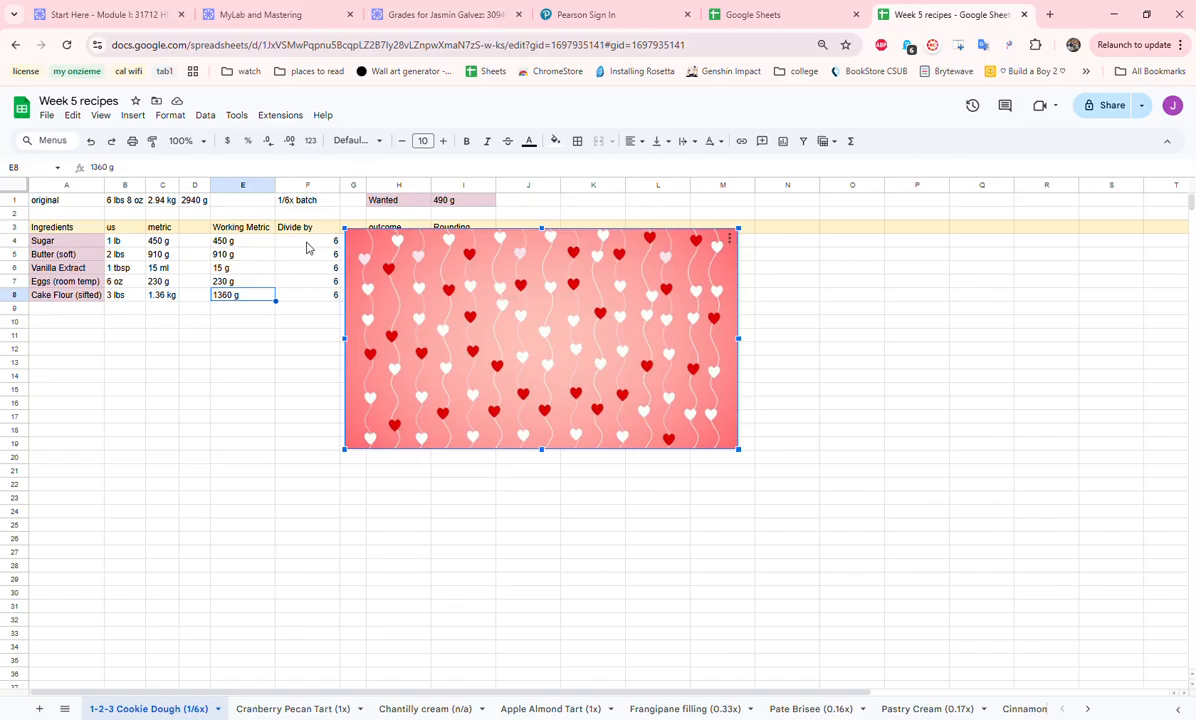
left_click_drag(392, 318, 477, 317)
left_click_drag(378, 240, 396, 300)
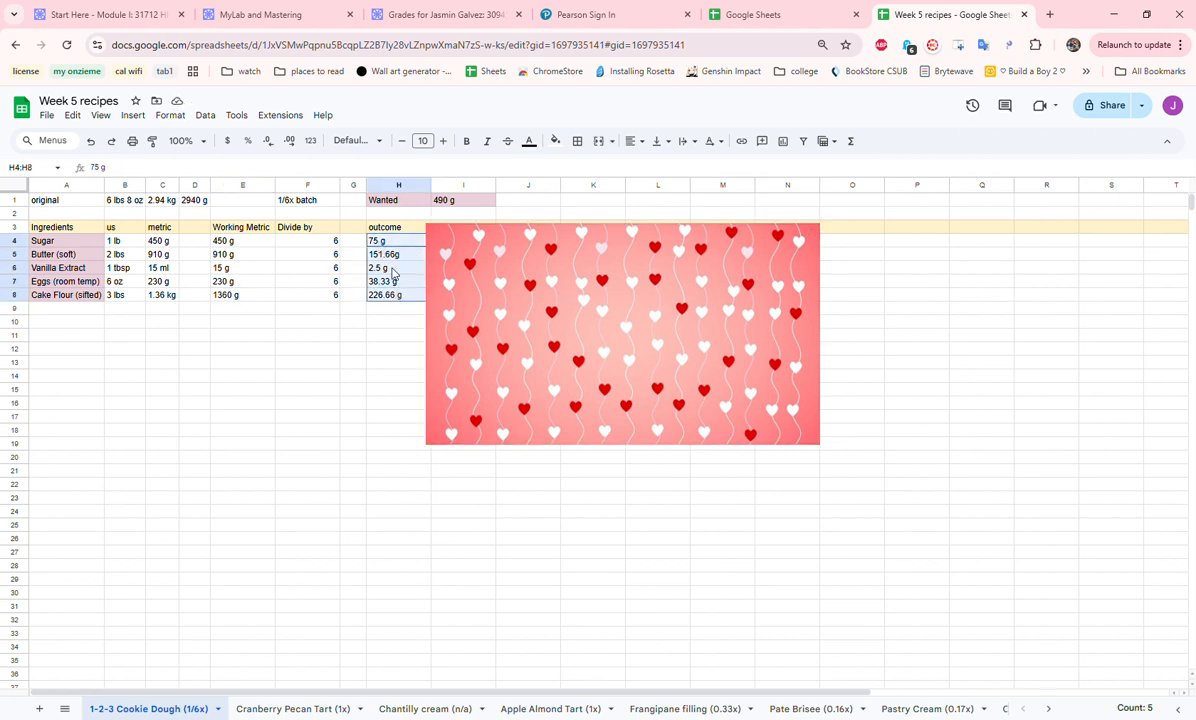
- Correct the butter's outcome in H5 to read 151.66 g, with a space before the unit
left_click(381, 254)
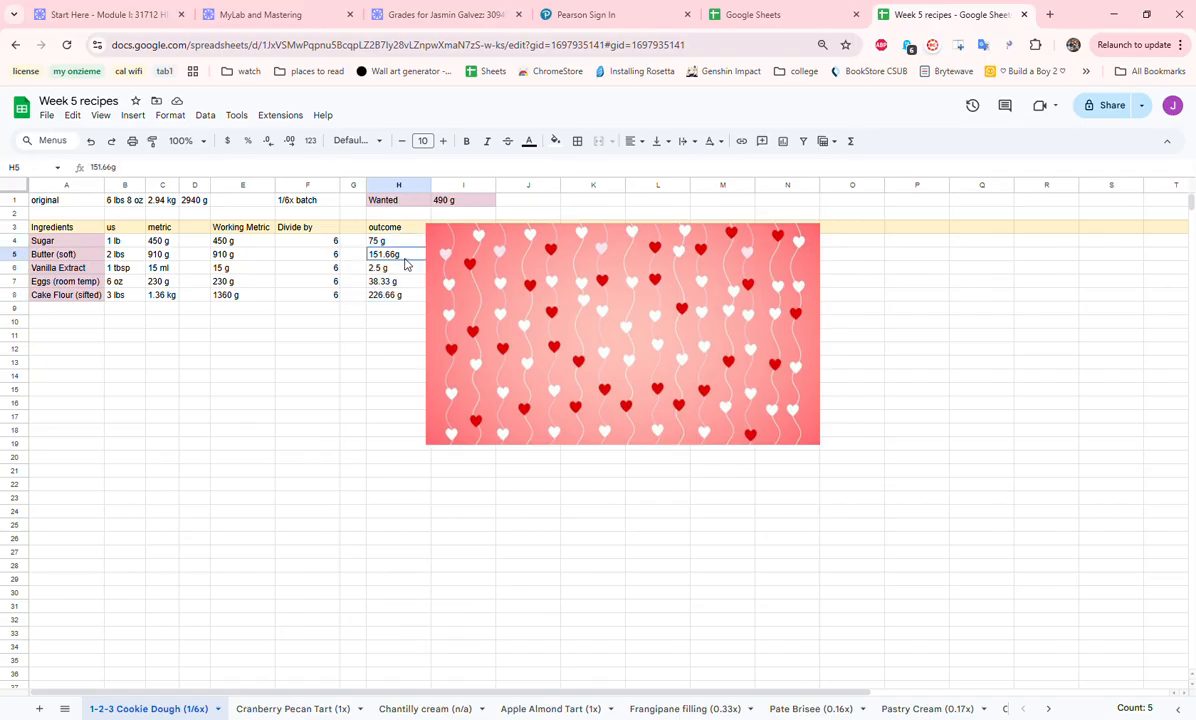
left_click(118, 175)
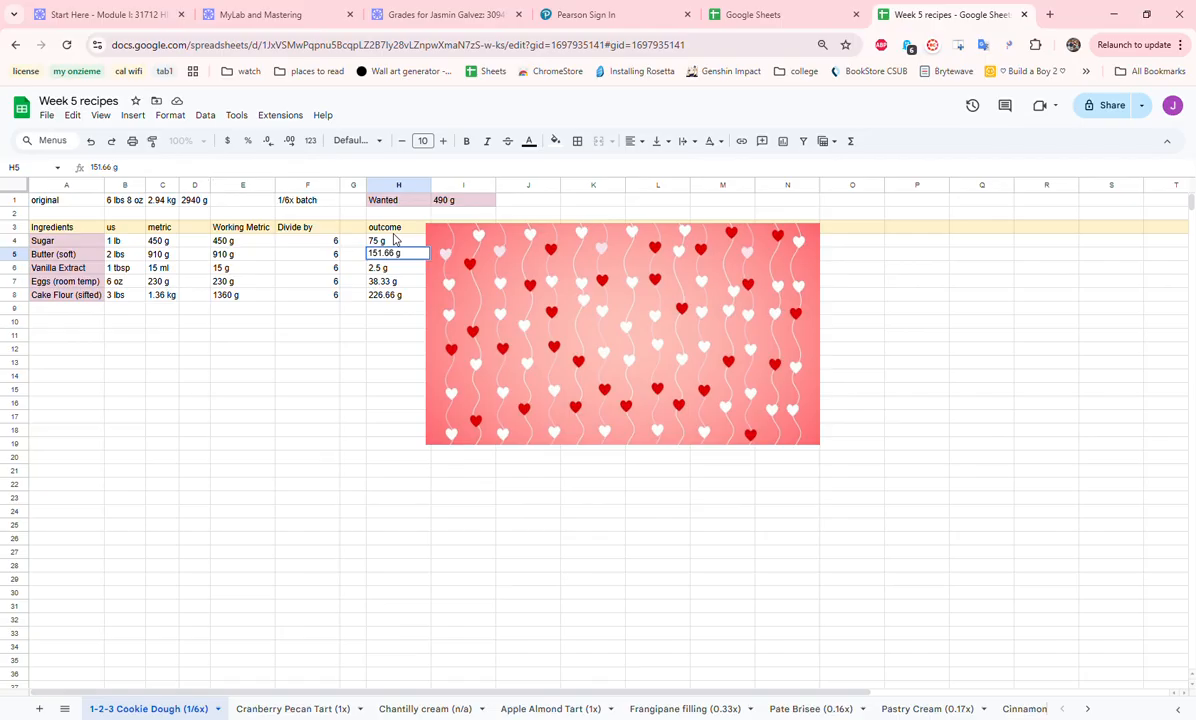
left_click(392, 306)
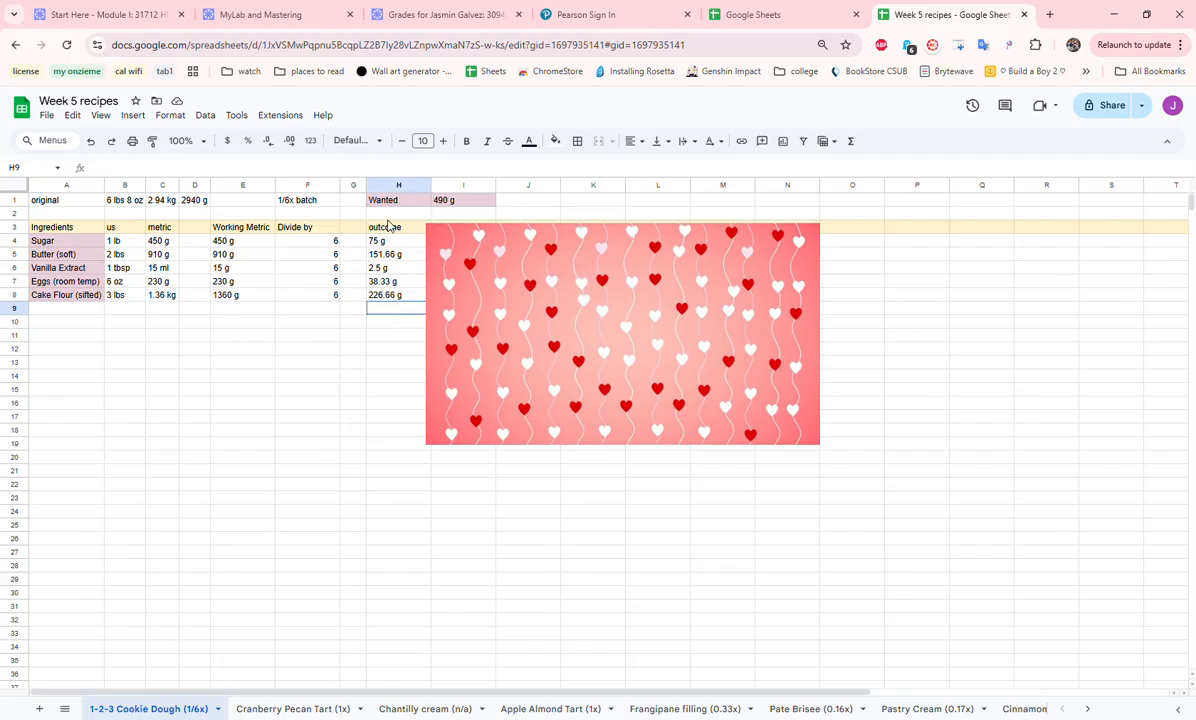
- Move the heart image off the Rounding column and examine the rounded amounts against the ingredient names
left_click(499, 334)
left_click_drag(494, 350, 565, 373)
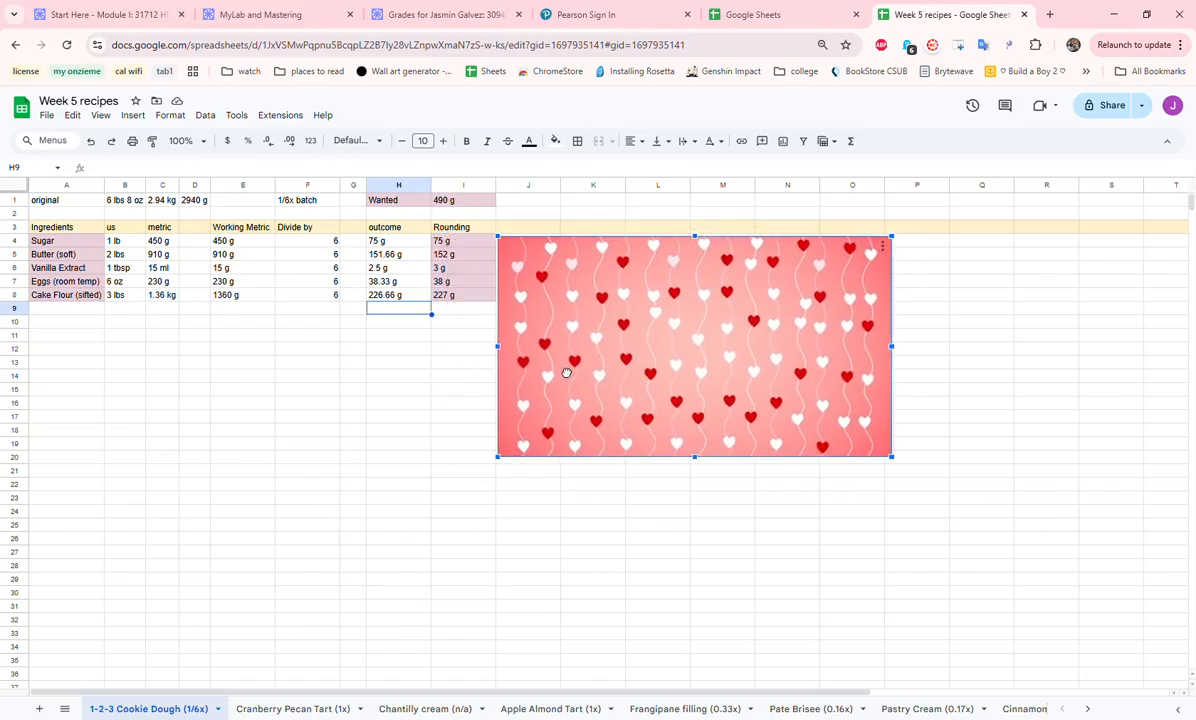
left_click(455, 243)
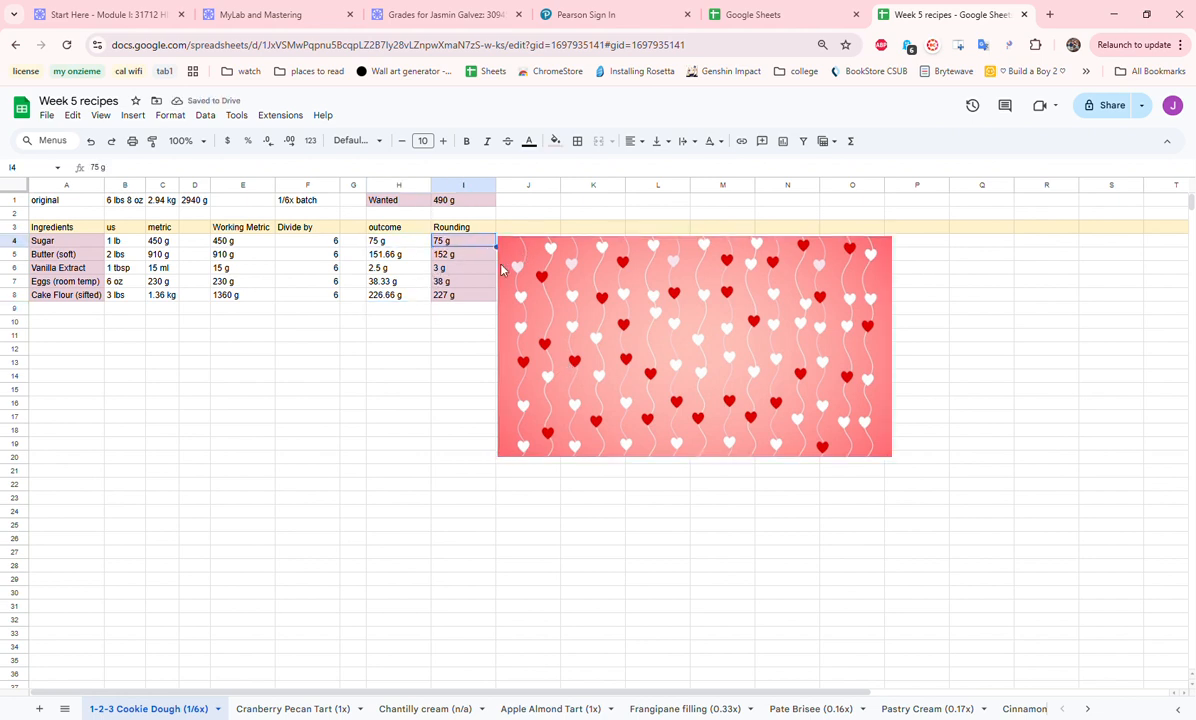
left_click(390, 366)
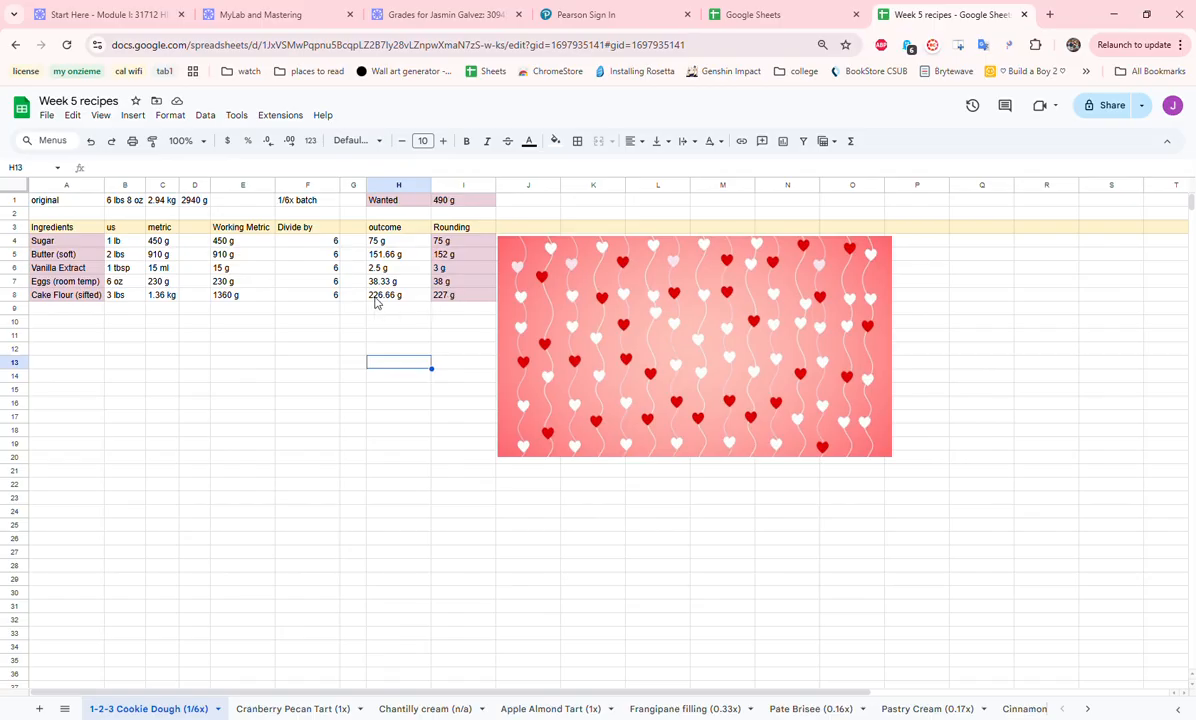
left_click(458, 296)
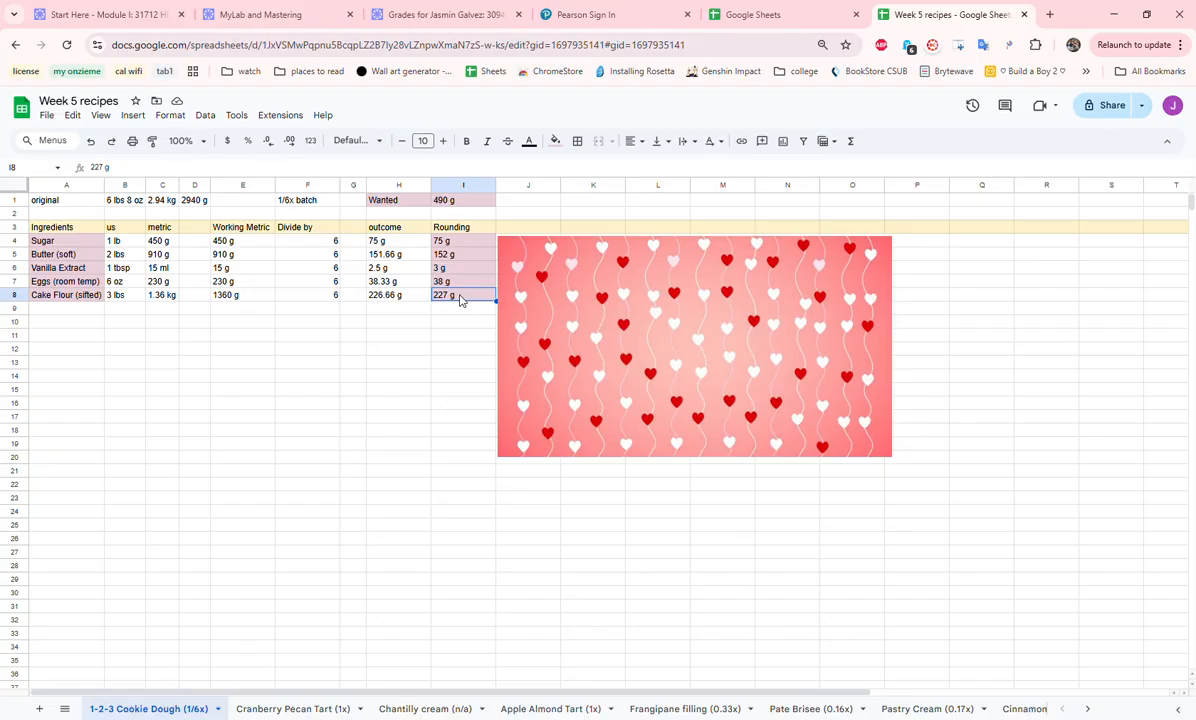
left_click_drag(93, 246, 90, 293)
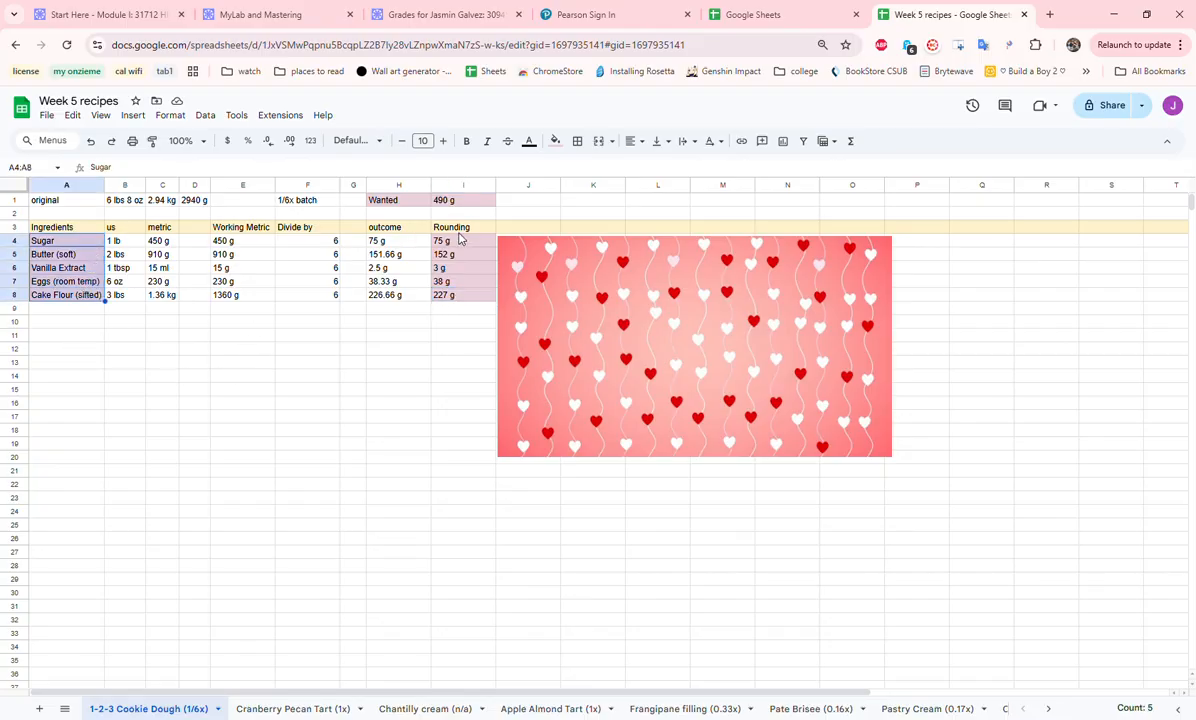
left_click_drag(458, 243, 474, 298)
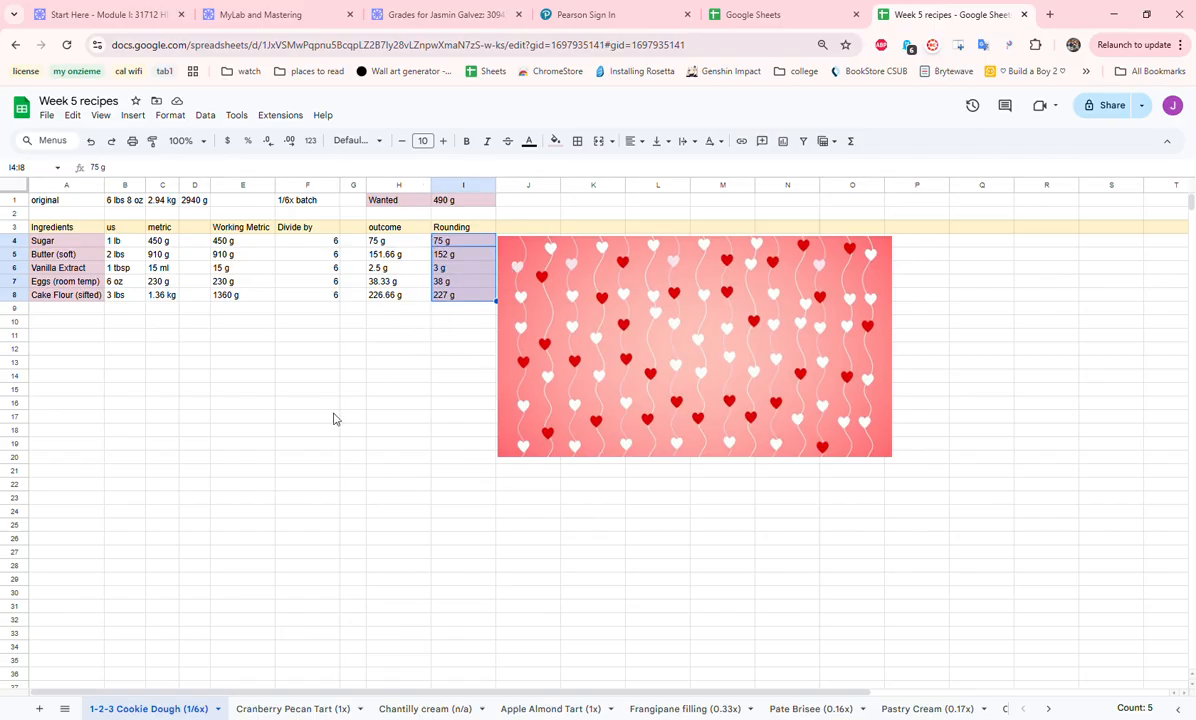
- Copy the ingredient names in A4:A8 to the empty area starting at A14
left_click(300, 429)
left_click_drag(62, 241, 71, 306)
key("ctrl+c")
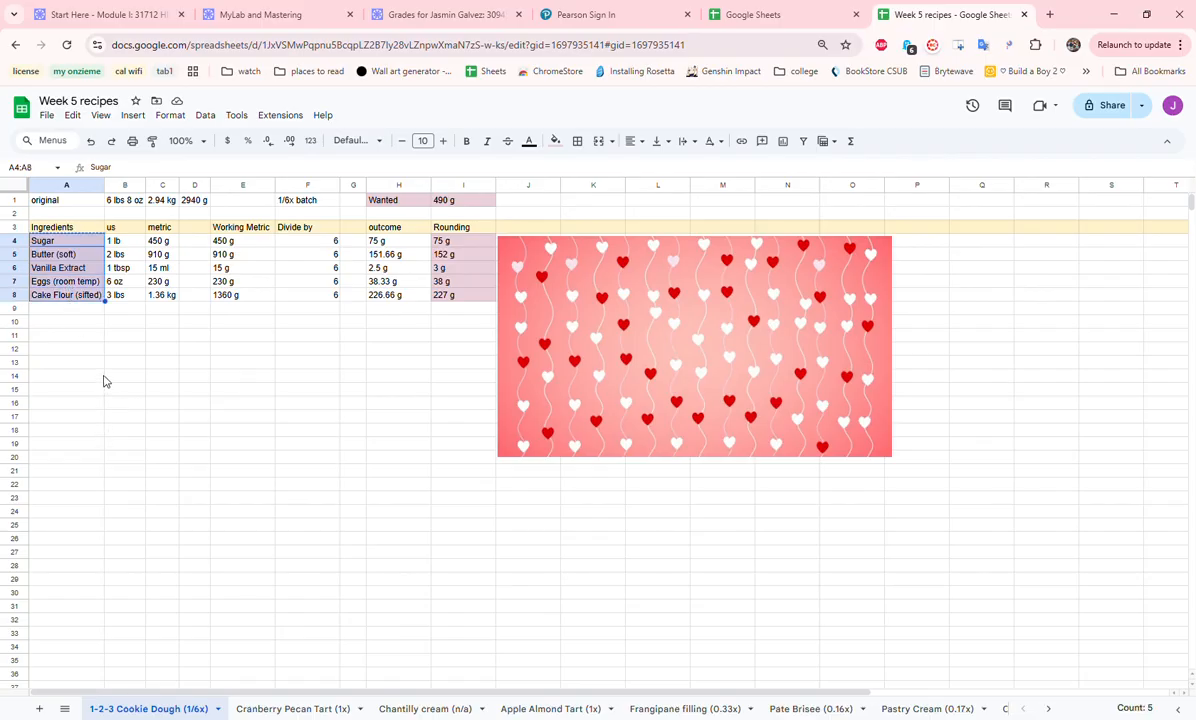
left_click(100, 378)
key("ctrl+v")
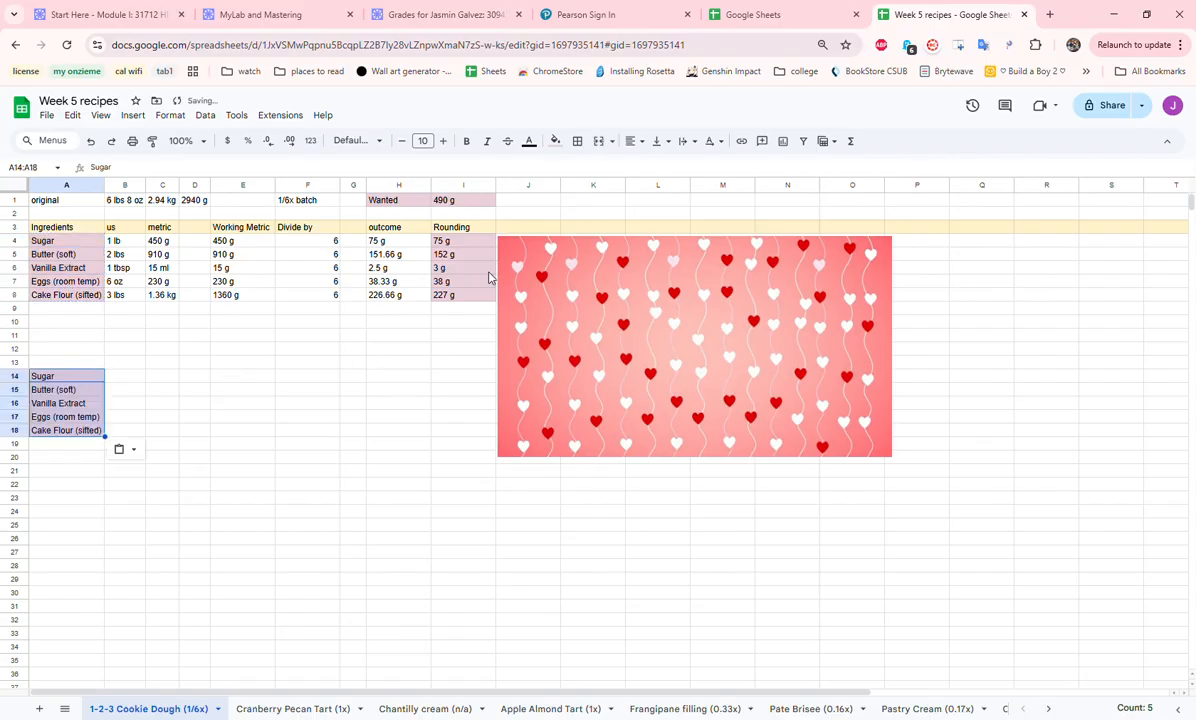
- Copy the rounded amounts in I4:I8 beside the copied ingredient names, starting at B14
left_click_drag(445, 241, 471, 296)
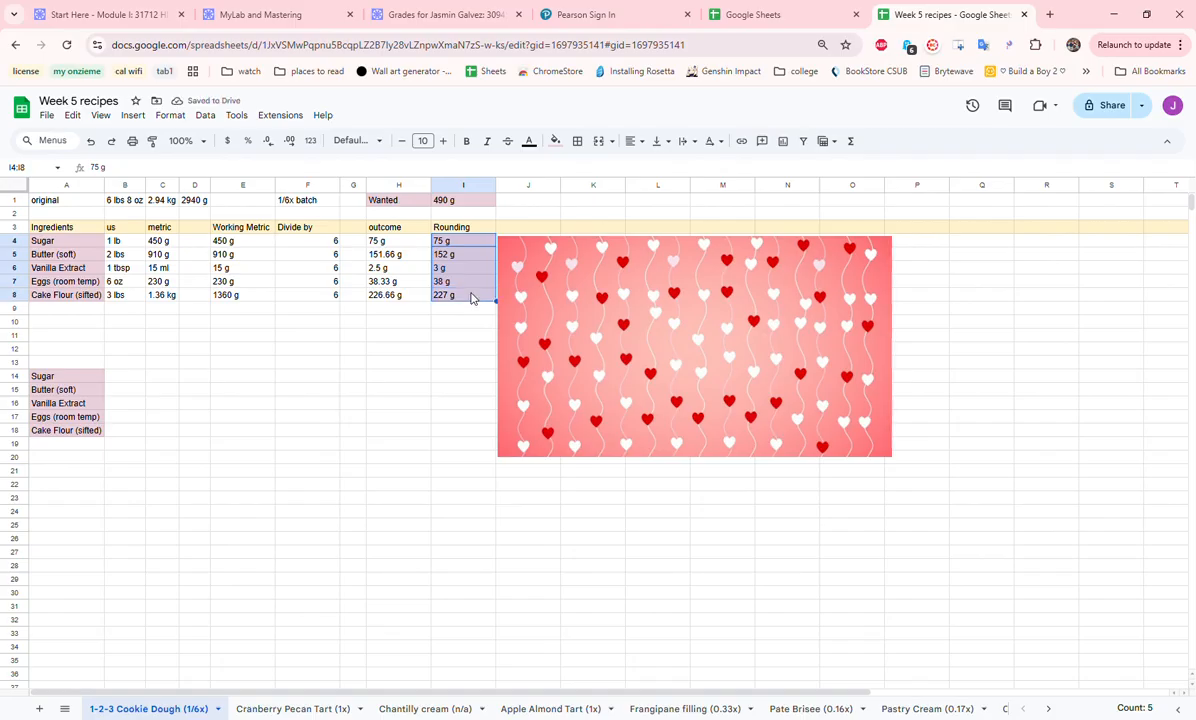
key("ctrl+c")
left_click(122, 380)
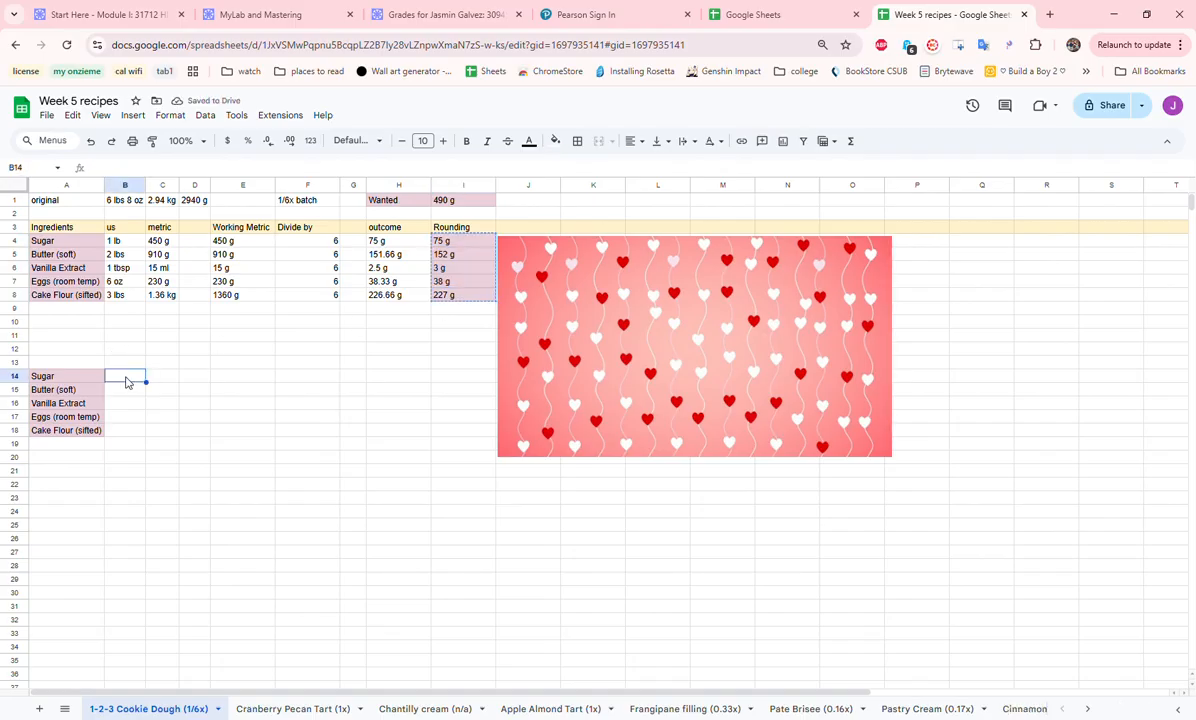
key("ctrl+v")
left_click(307, 389)
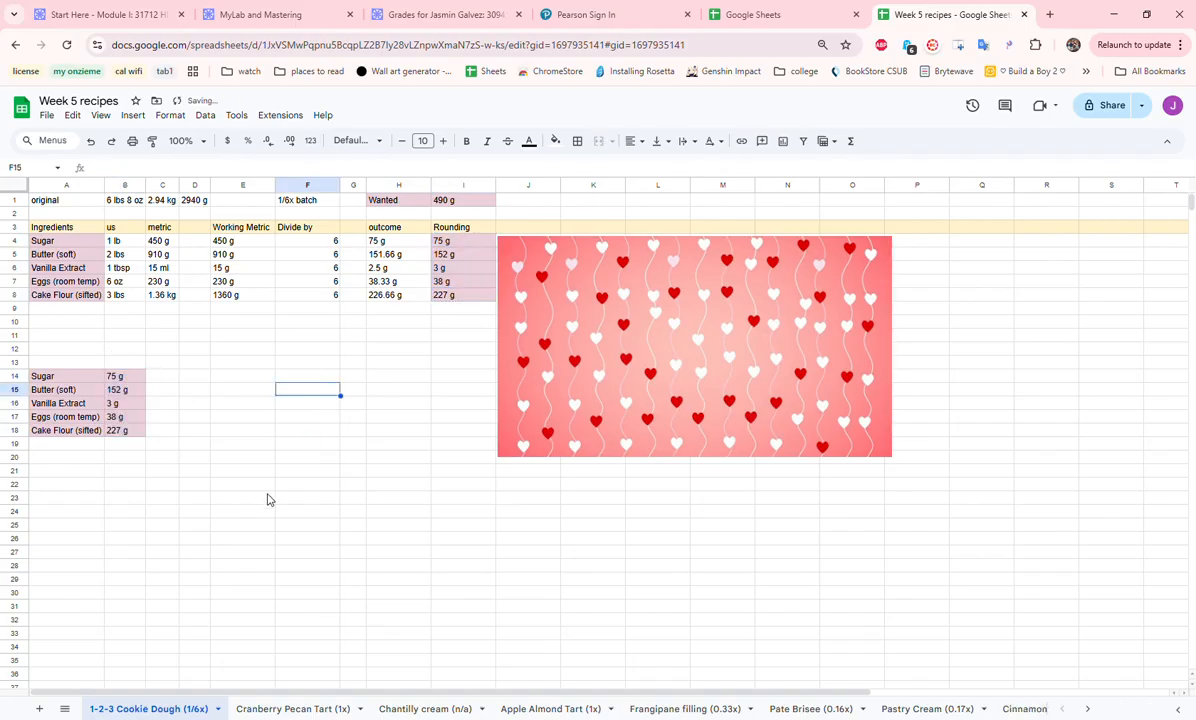
- Open the Cranberry Pecan Tart (1x) sheet
left_click(330, 710)
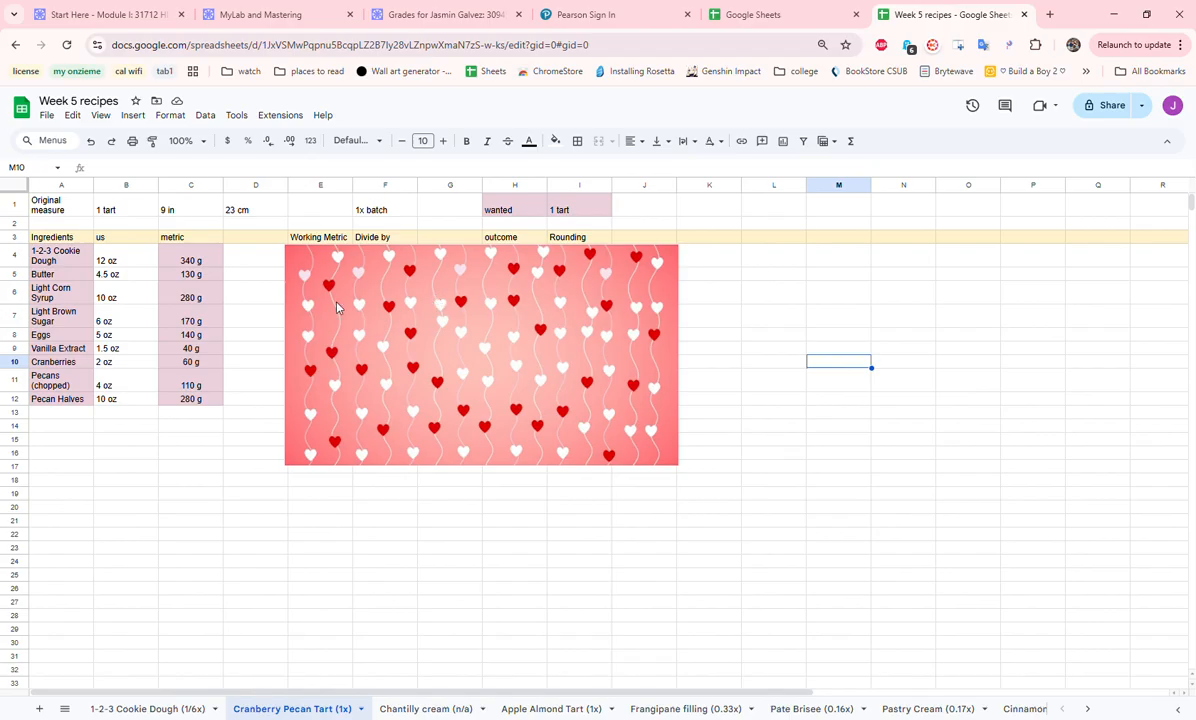
- Examine the original measure in row 1 and the ingredient names with their us and metric amounts
left_click(60, 212)
left_click_drag(60, 212, 239, 216)
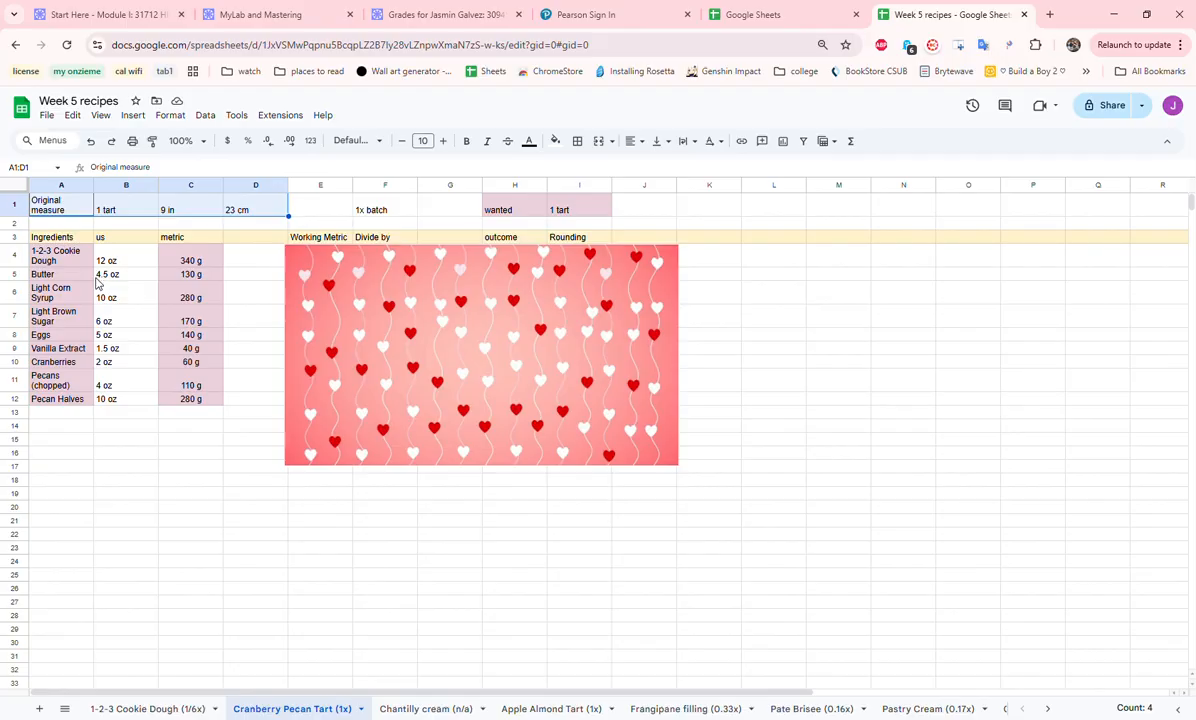
left_click_drag(80, 257, 84, 400)
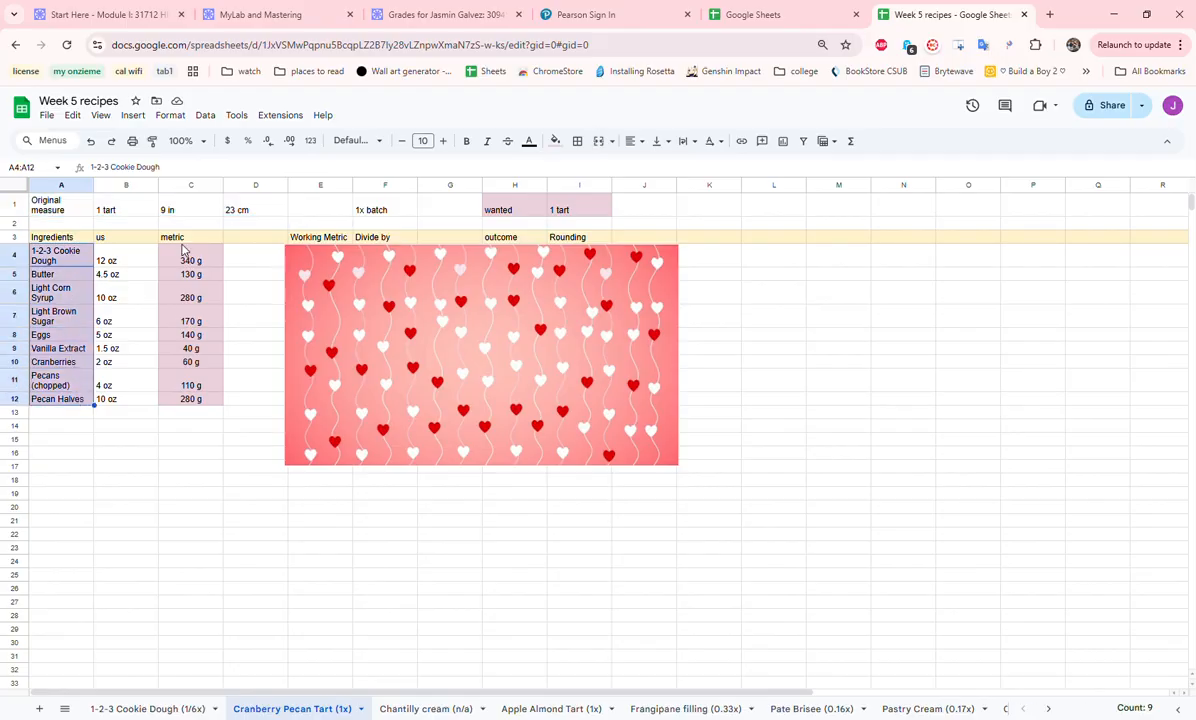
left_click_drag(127, 258, 138, 410)
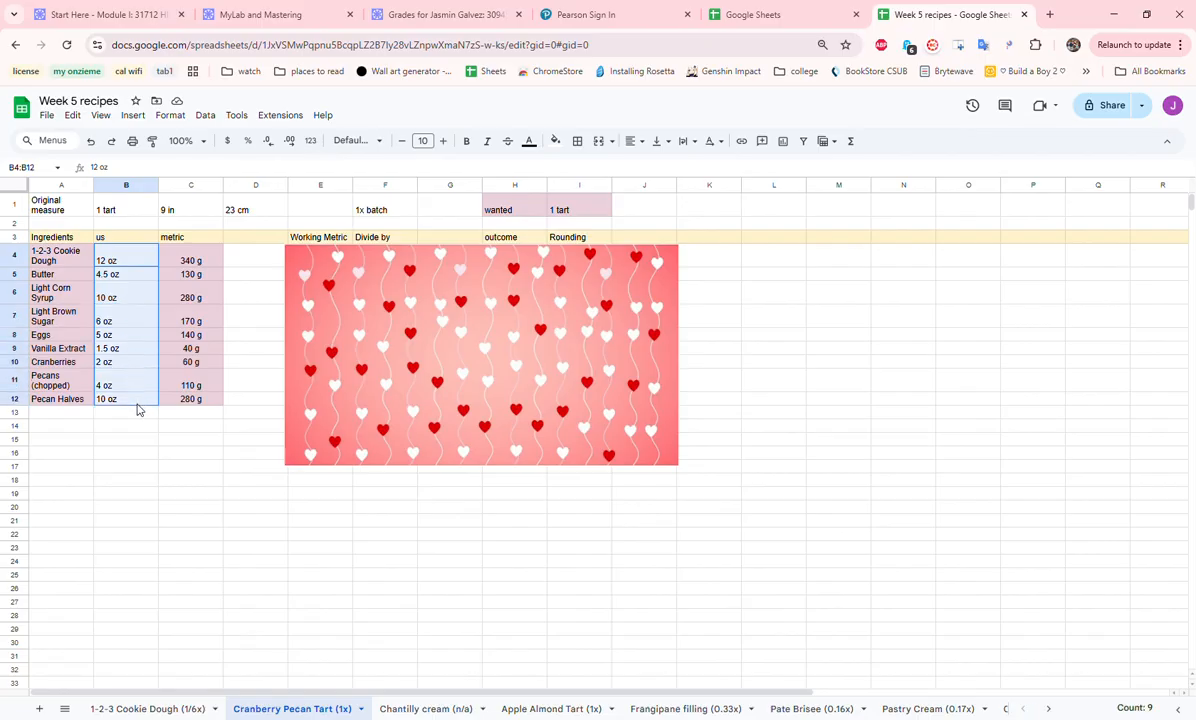
left_click_drag(193, 253, 208, 405)
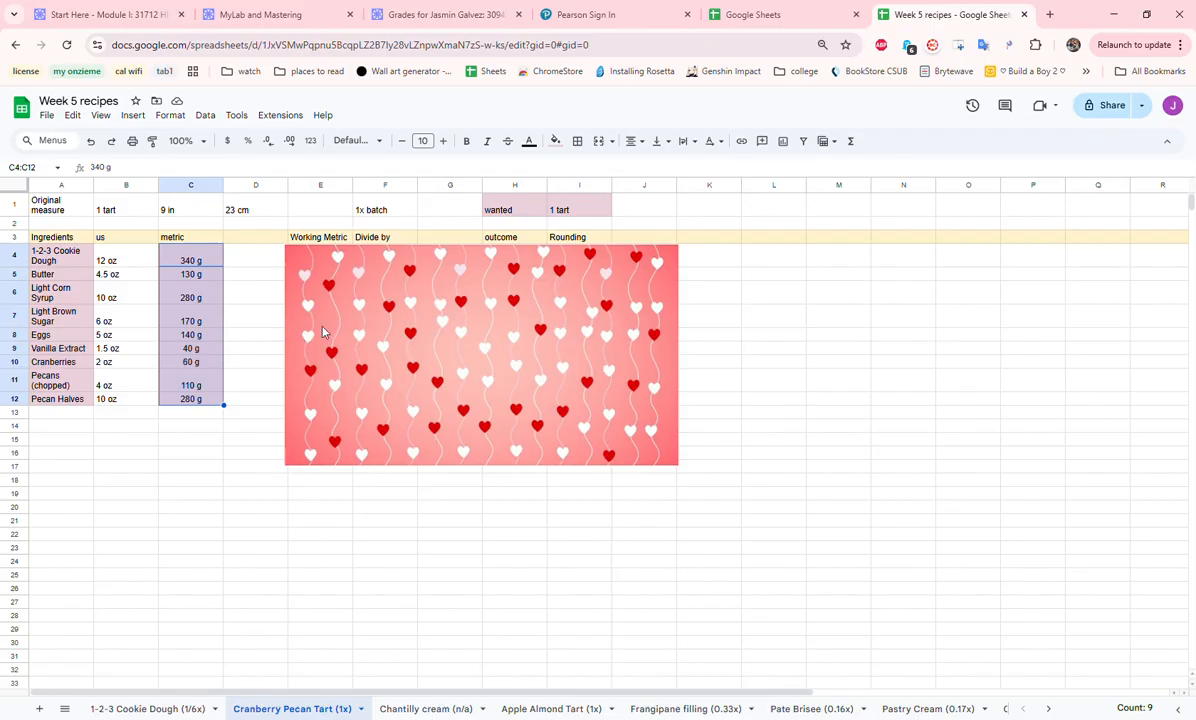
- Move the heart image off the Working Metric column and compare E4:E12 with the metric amounts in C4:C12
left_click_drag(322, 327, 428, 346)
left_click(252, 333)
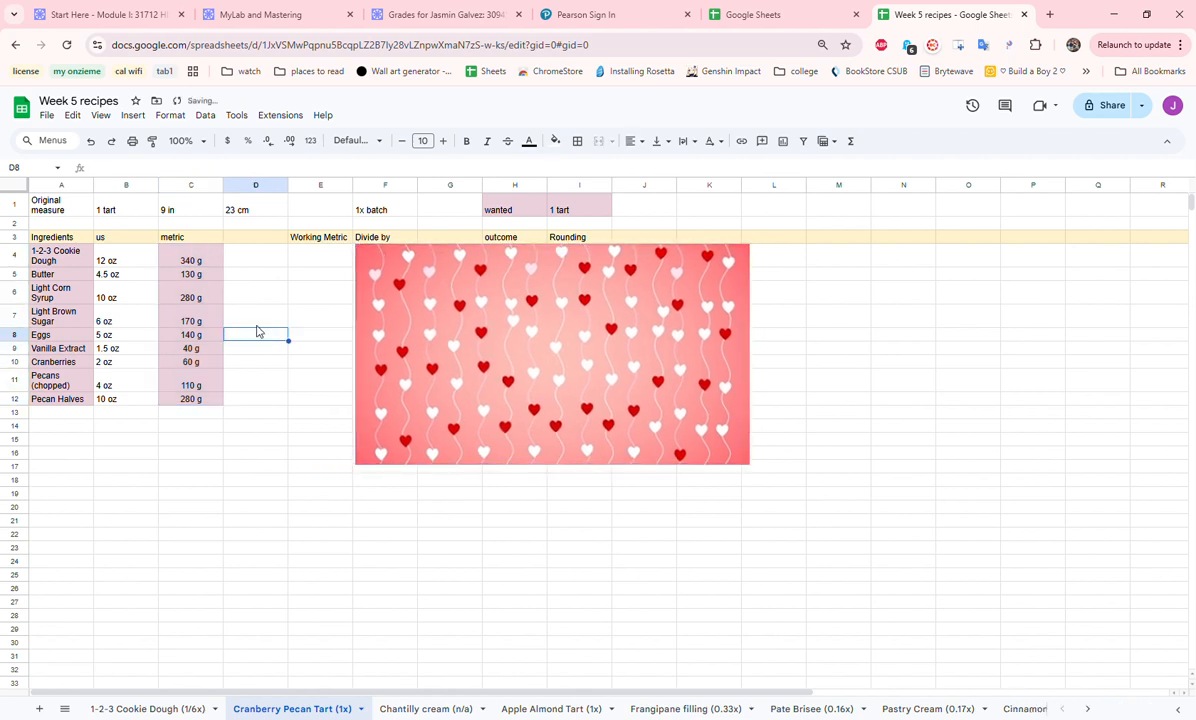
left_click_drag(322, 253, 340, 401)
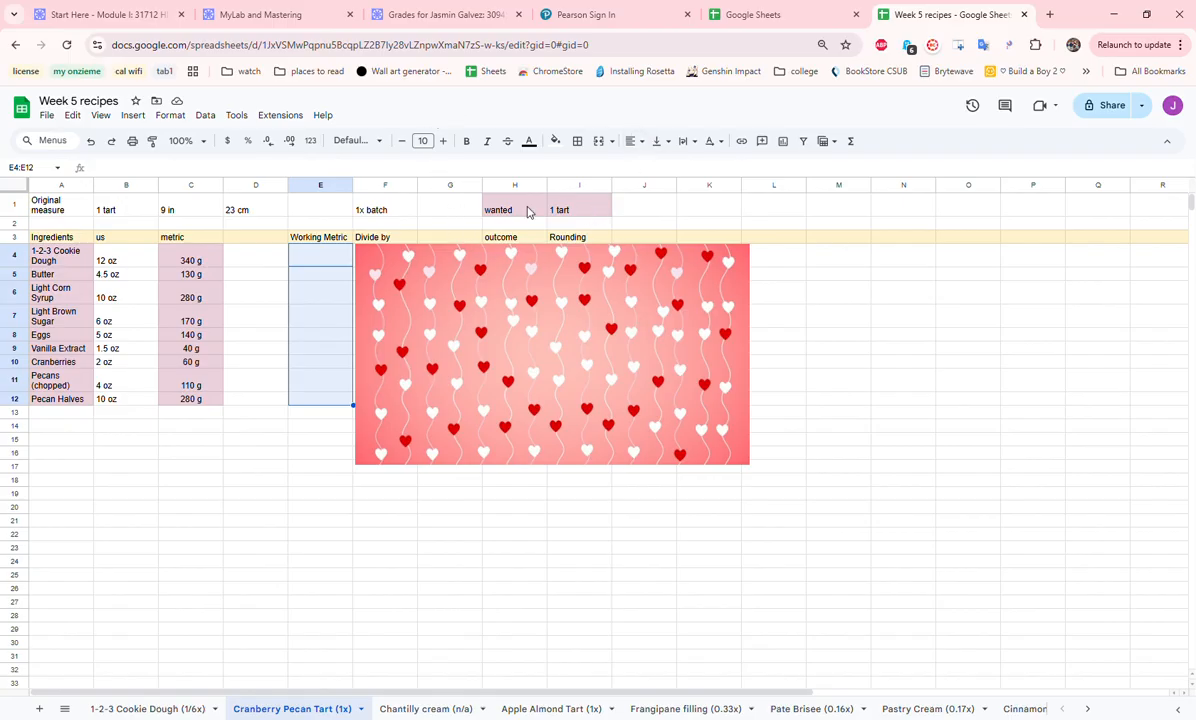
left_click(322, 259)
left_click(371, 274)
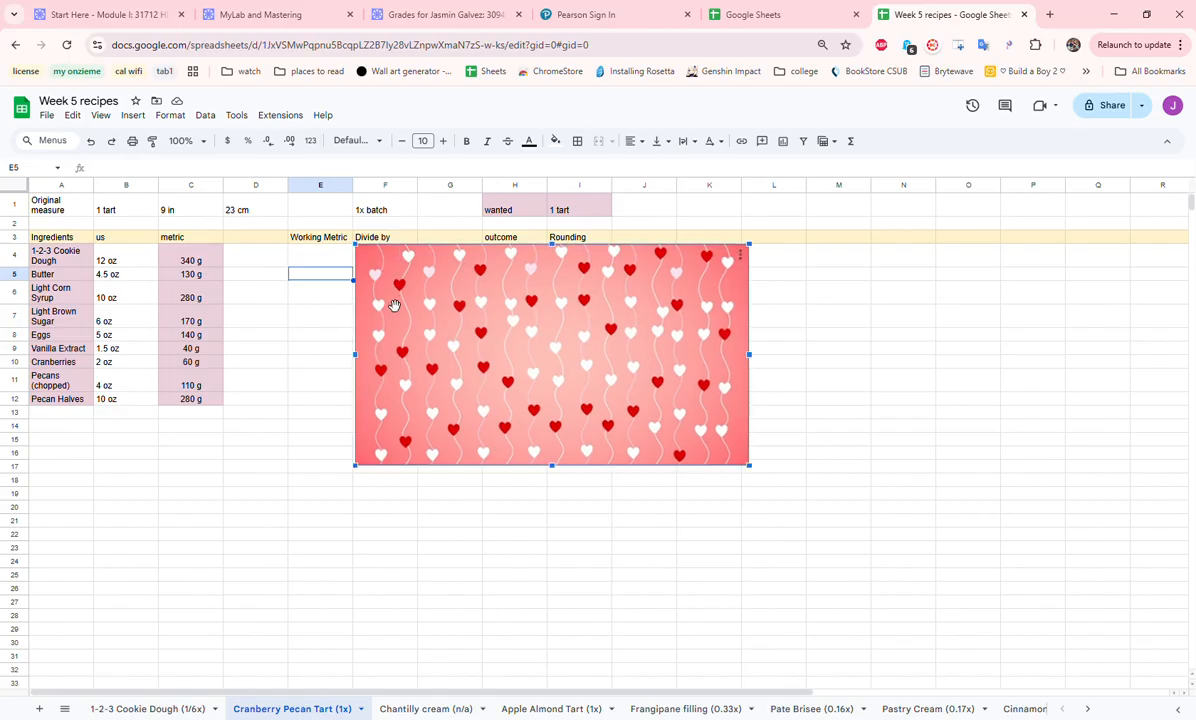
left_click(330, 262)
left_click_drag(172, 258, 177, 409)
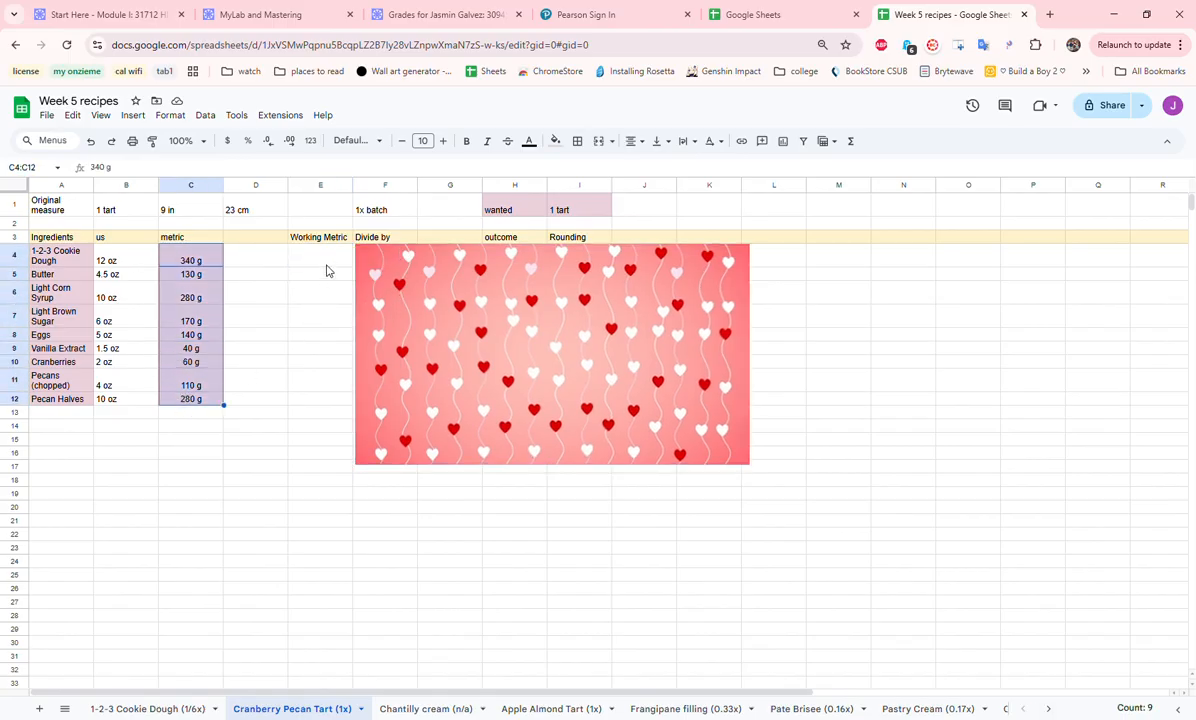
left_click_drag(309, 255, 318, 413)
- Shift the heart image aside to examine the Divide by and outcome columns, and place it back over them
left_click(426, 355)
left_click_drag(426, 355, 642, 397)
left_click_drag(401, 258, 403, 400)
left_click_drag(539, 257, 528, 402)
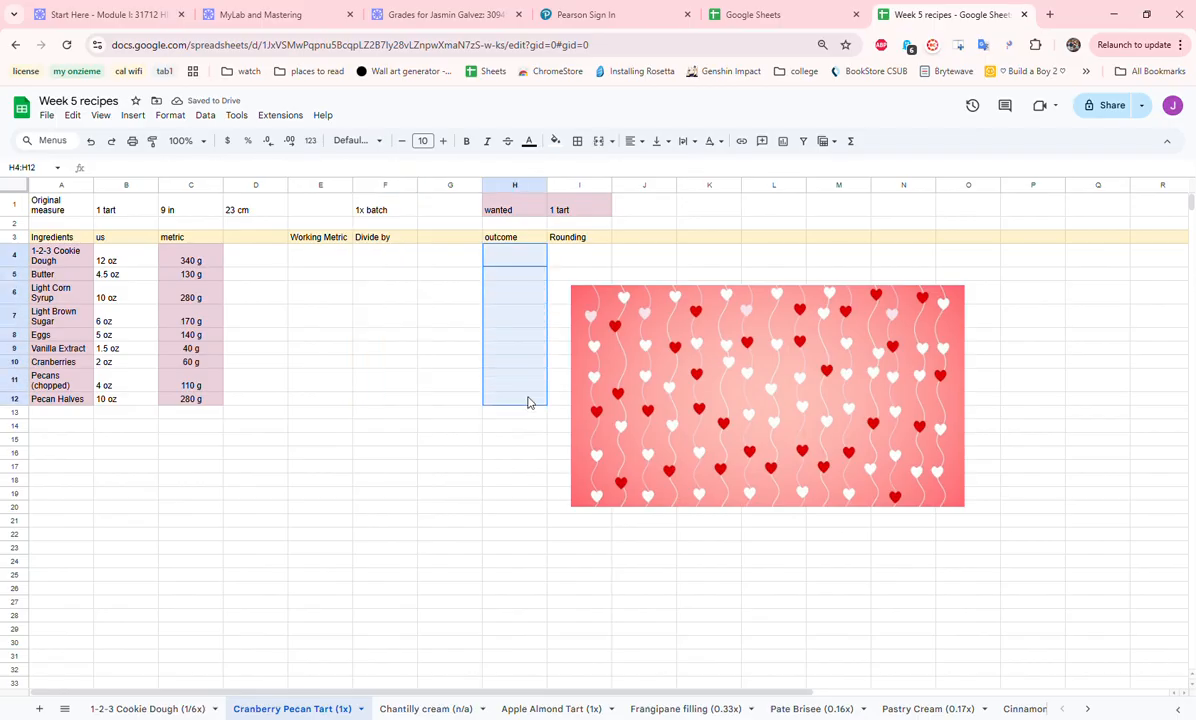
left_click(180, 261)
left_click_drag(849, 377, 565, 338)
- Copy the ingredient names in A4:A12 to the empty area starting at A17
left_click_drag(62, 256, 48, 399)
key("ctrl+c")
left_click(56, 466)
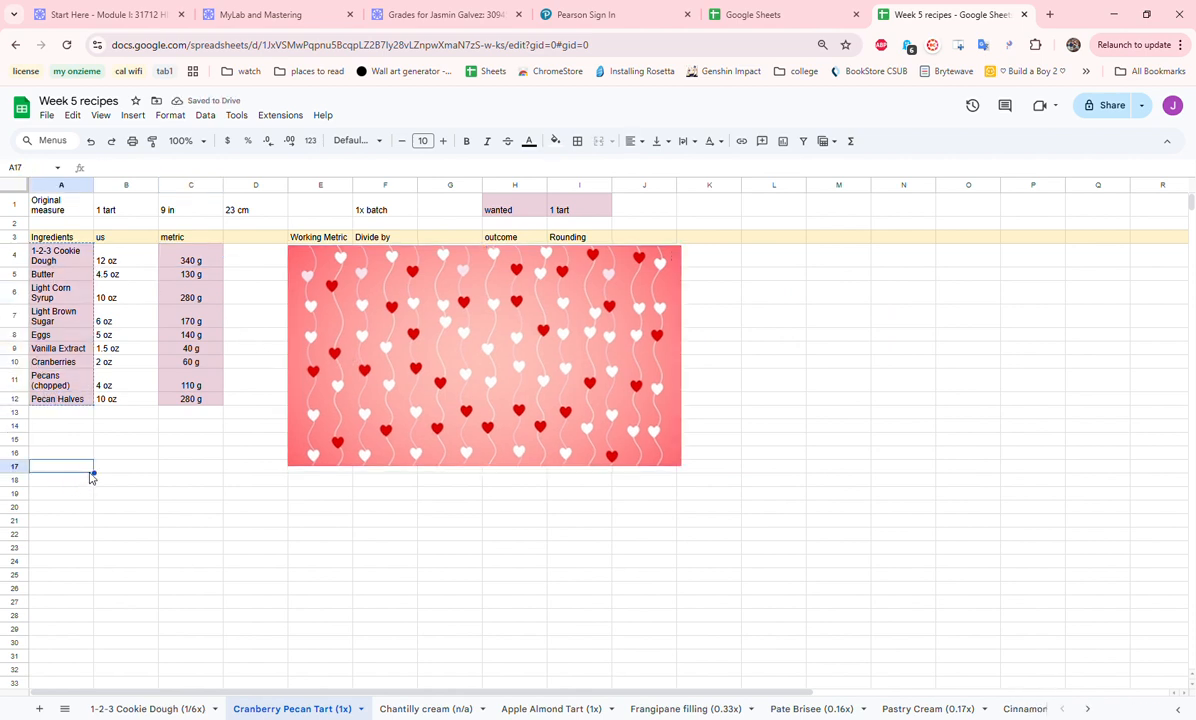
key("ctrl+v")
- Copy the metric amounts in C4:C12 beside the copied ingredient names, starting at B17
left_click_drag(221, 260, 206, 396)
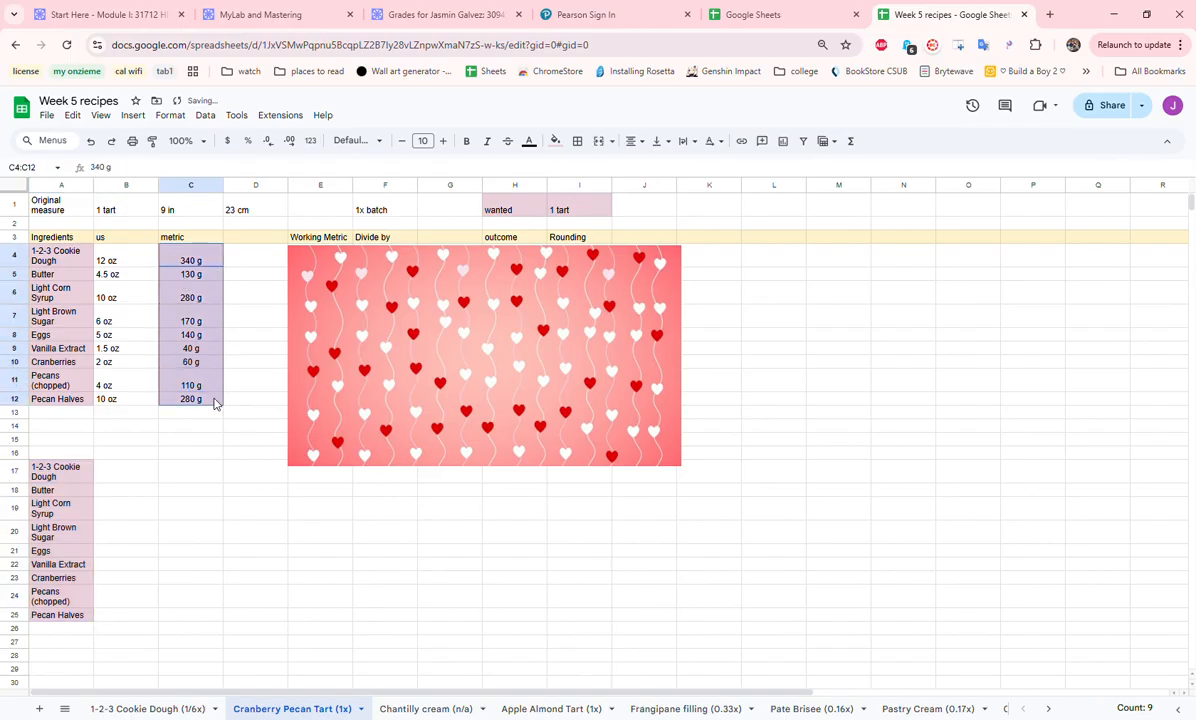
key("ctrl+c")
left_click(128, 474)
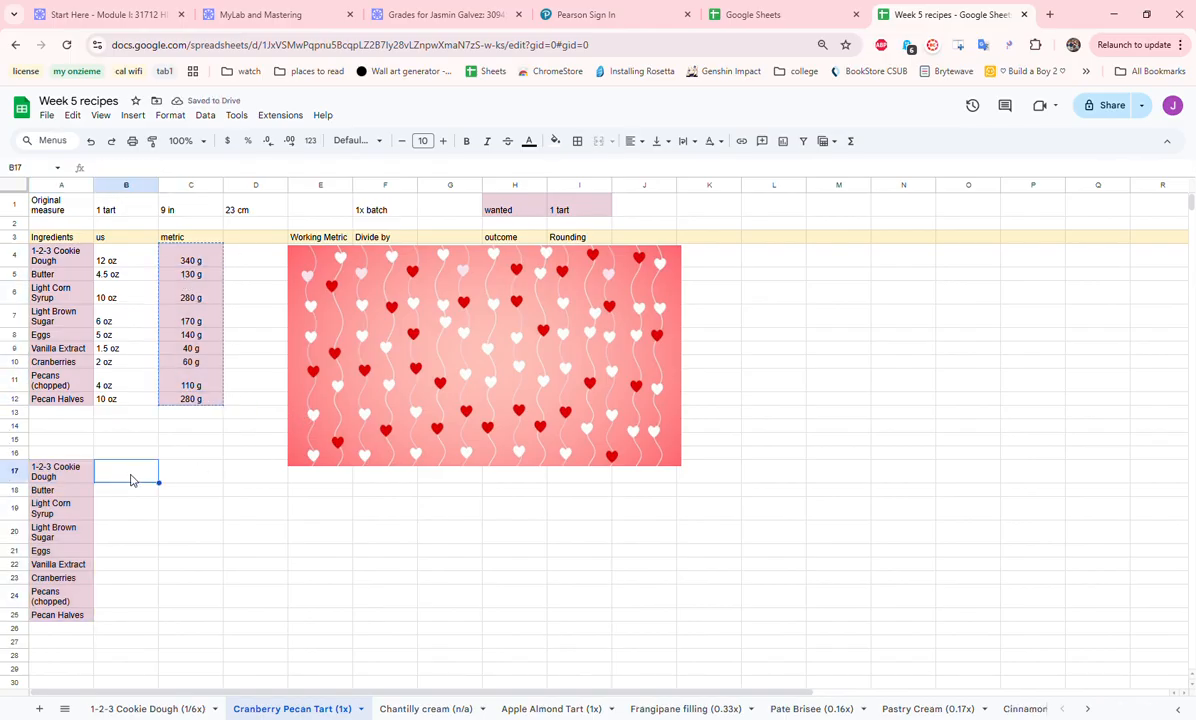
key("ctrl+v")
left_click(326, 480)
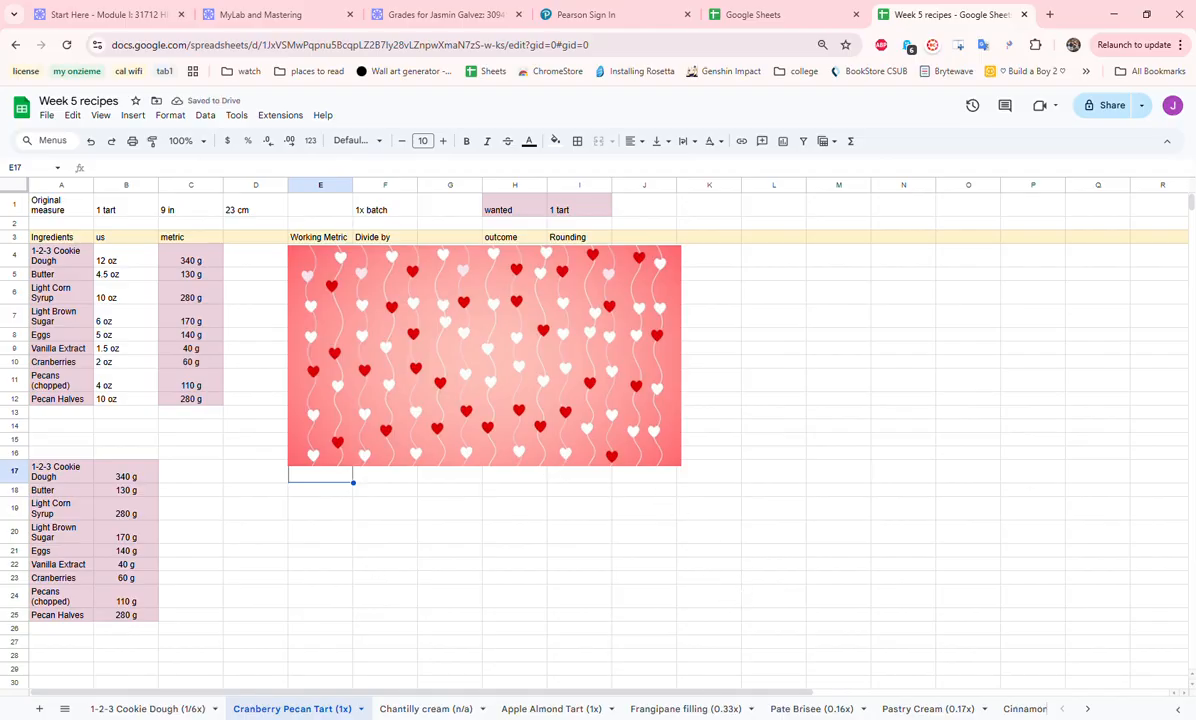
- Open the Chantilly cream (n/a) sheet and examine the original, batch and wanted entries in row 1
left_click(449, 712)
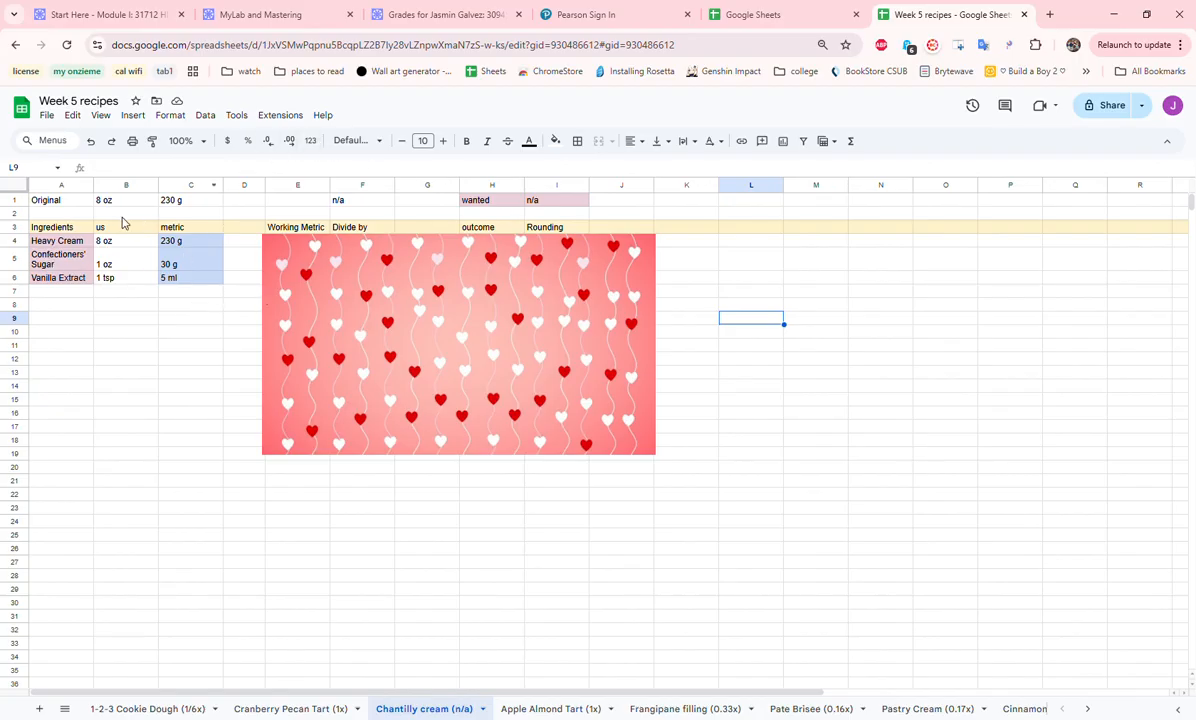
left_click_drag(48, 199, 181, 209)
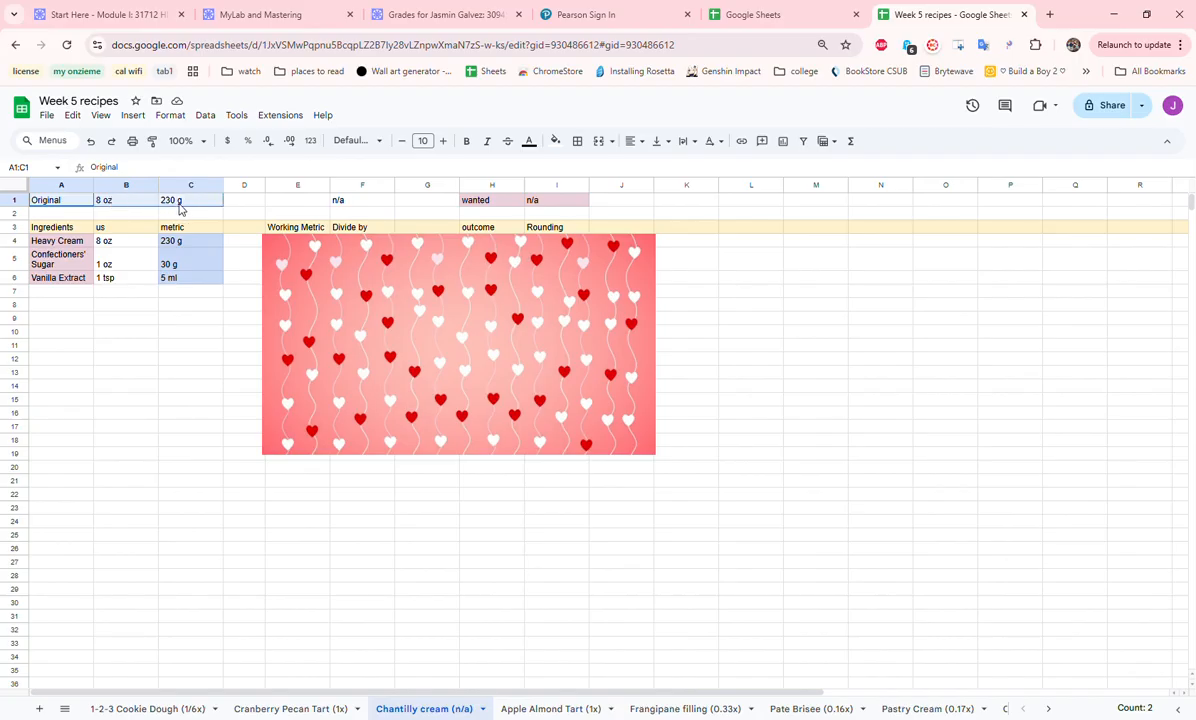
left_click(374, 203)
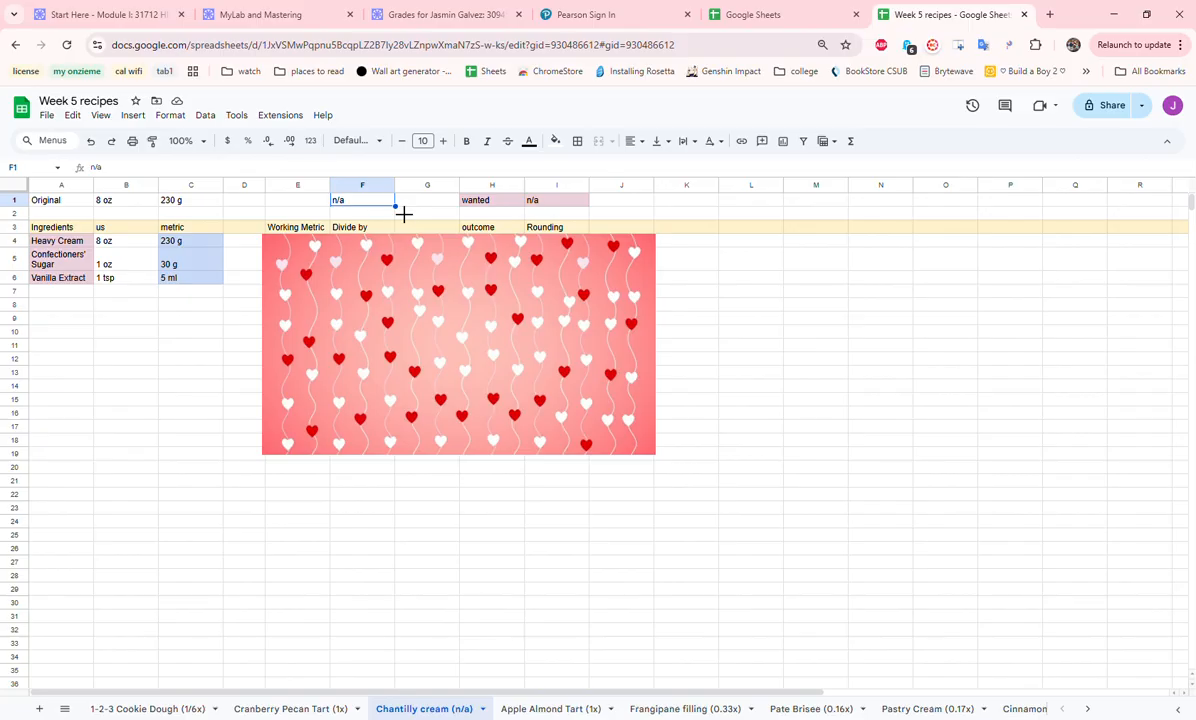
left_click_drag(514, 206, 555, 202)
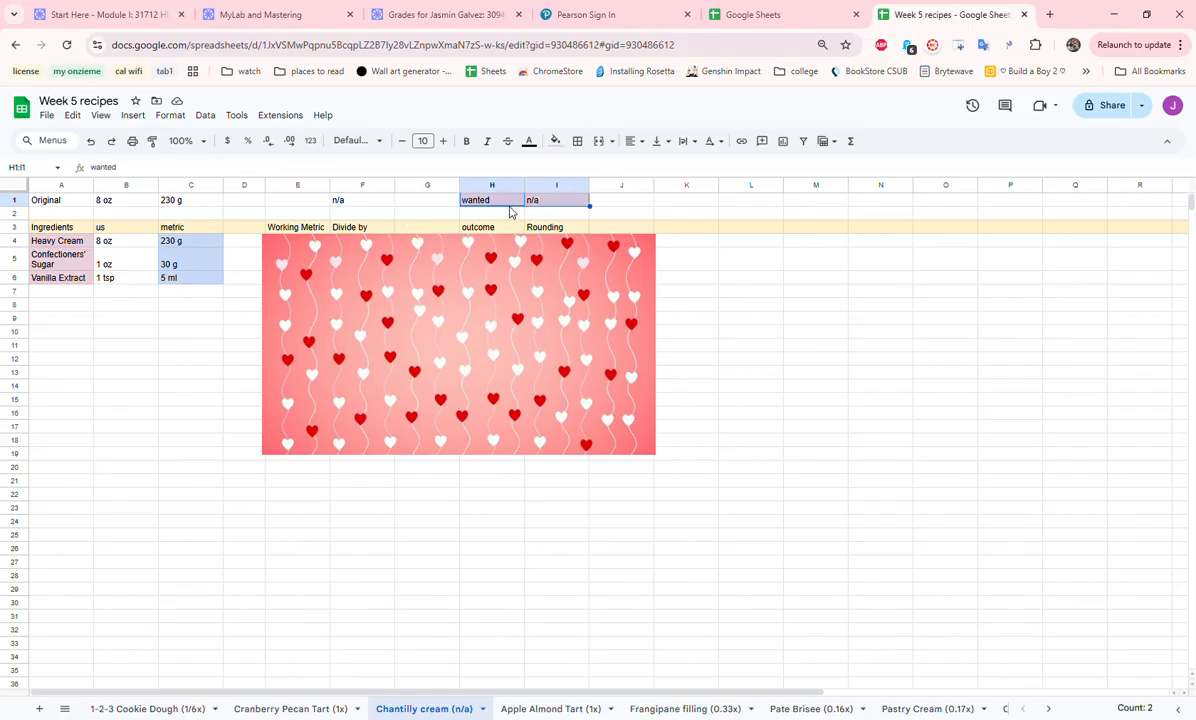
left_click(84, 213)
left_click(561, 203)
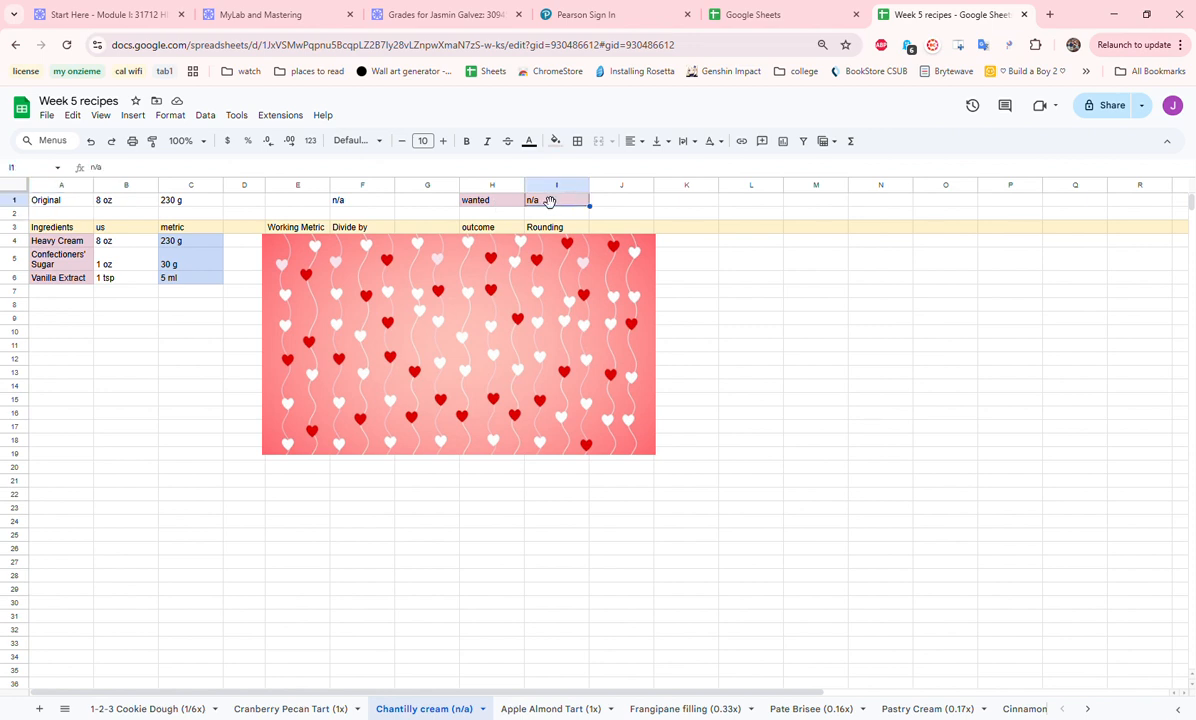
- Examine the Chantilly cream ingredient names with their us and metric amounts in A4:C6
left_click(75, 242)
left_click_drag(75, 242, 77, 285)
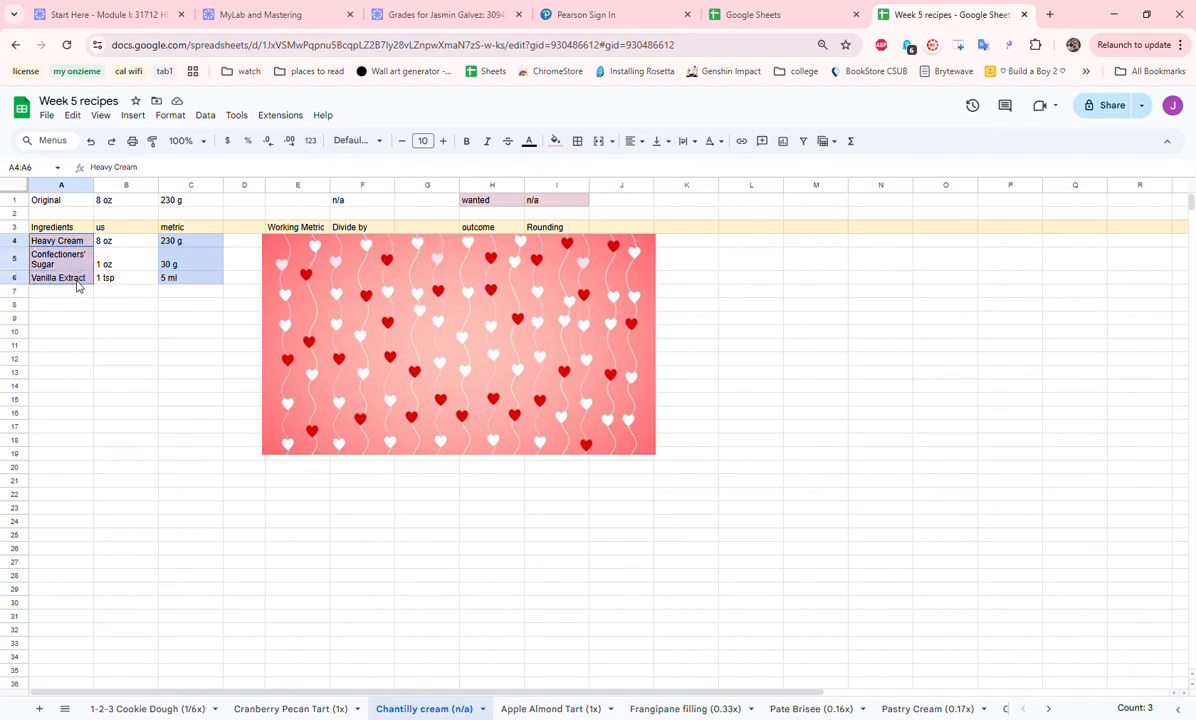
double_click(77, 280)
left_click_drag(120, 243, 119, 281)
double_click(122, 281)
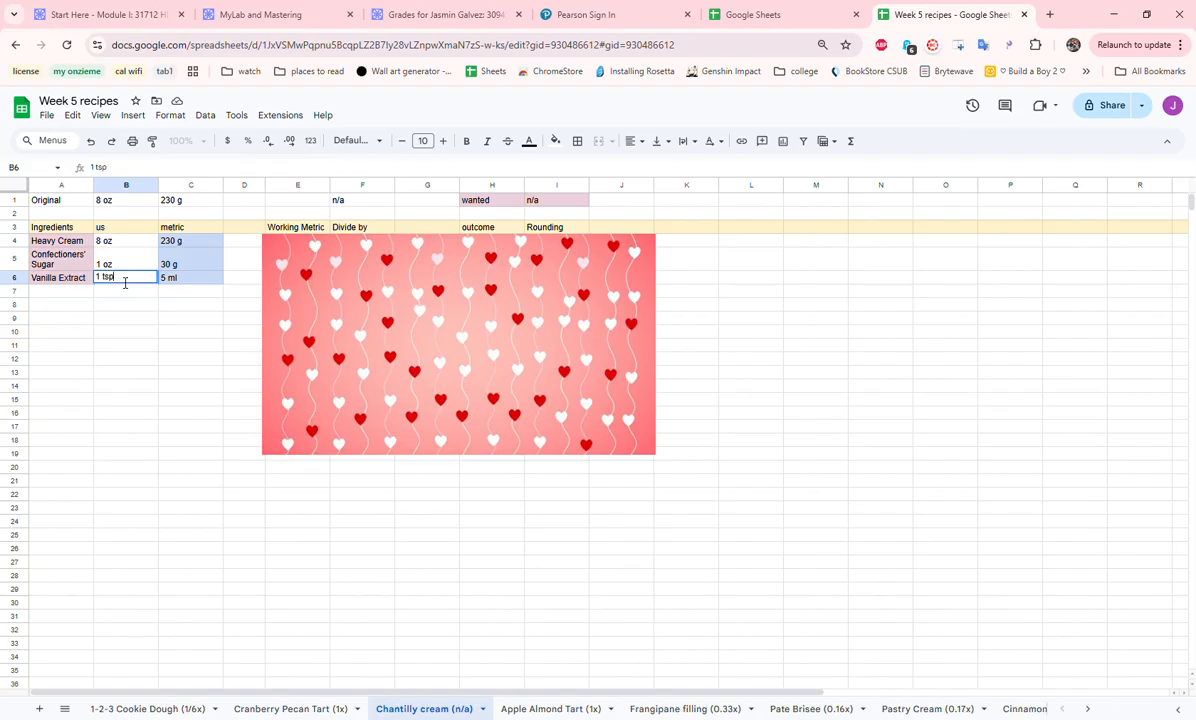
left_click_drag(209, 249, 206, 284)
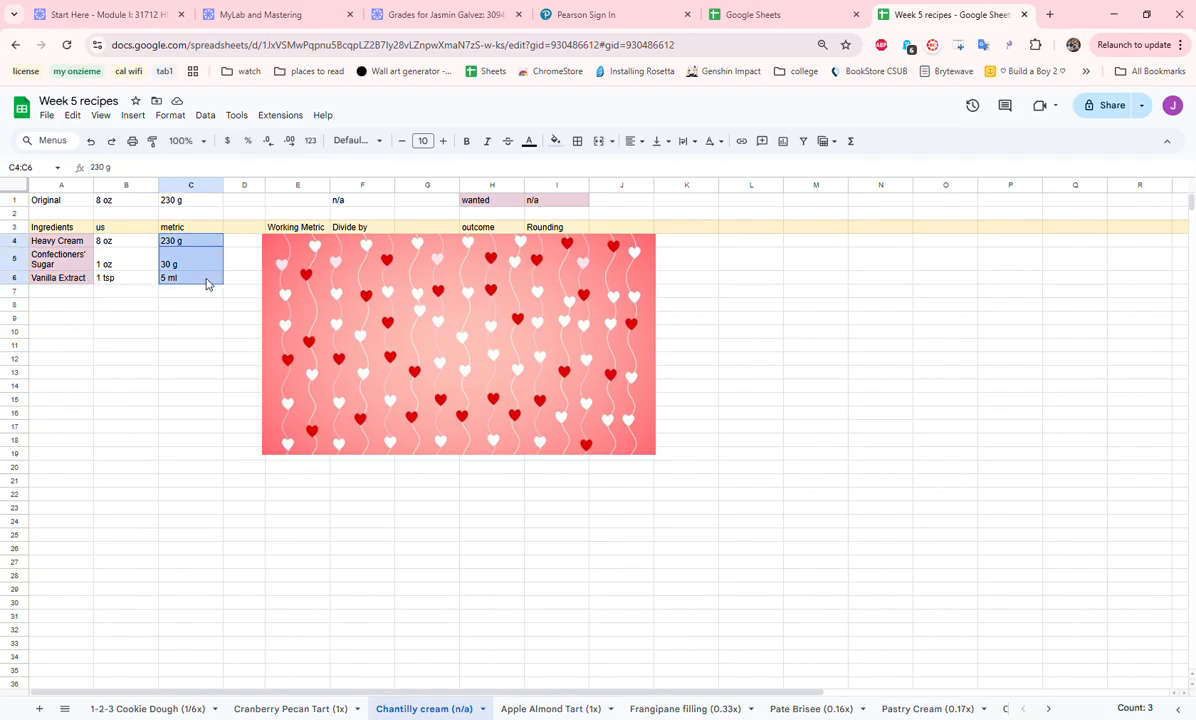
- Nudge the heart image clear of column D and enter 5 g in D6 beside the vanilla extract's metric amount
left_click(236, 280)
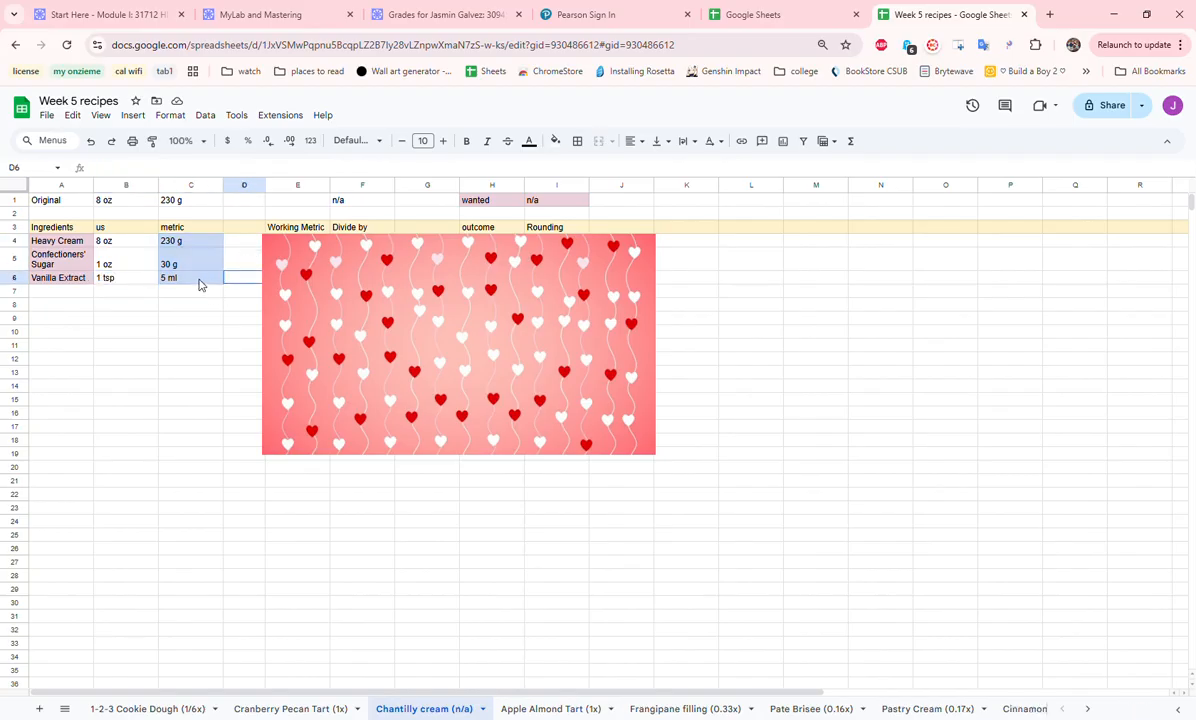
left_click_drag(354, 276, 360, 279)
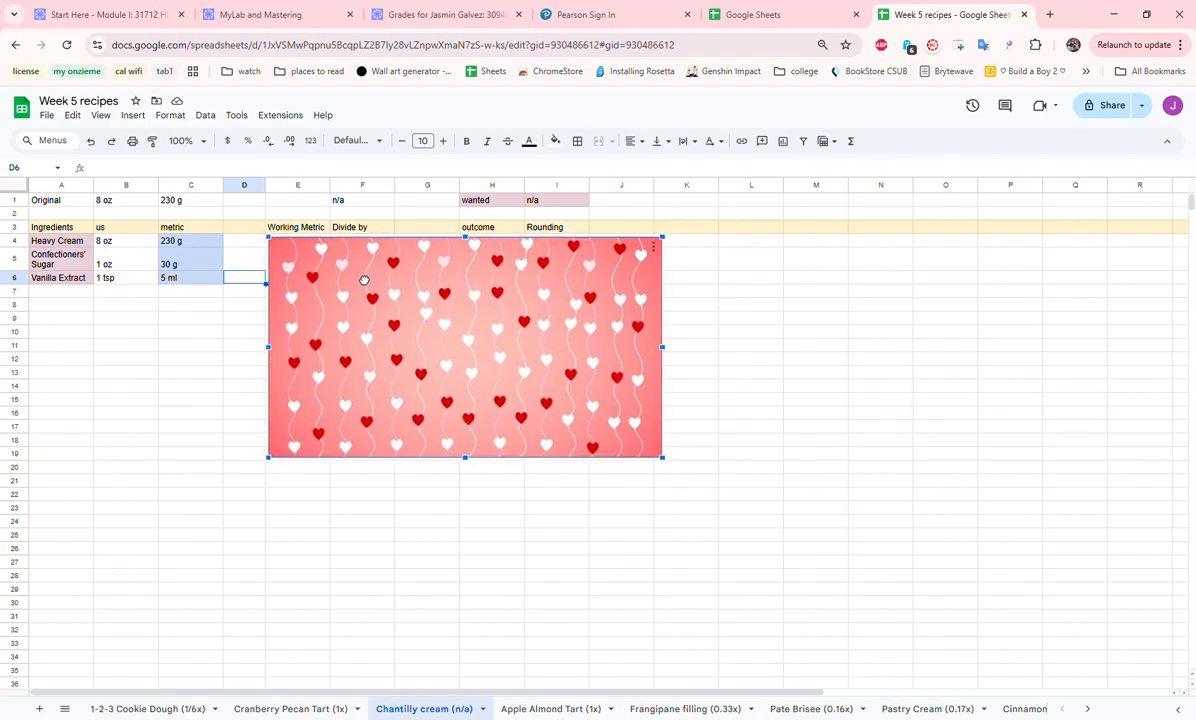
left_click(251, 280)
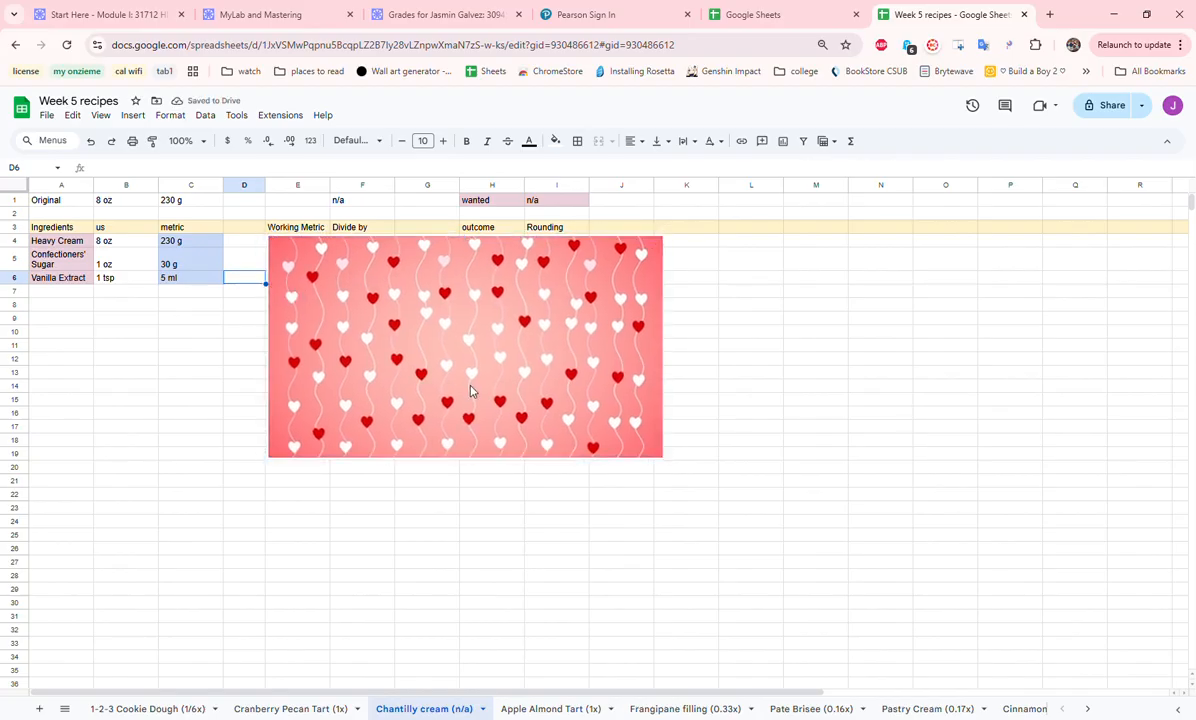
type("5 g")
left_click(245, 359)
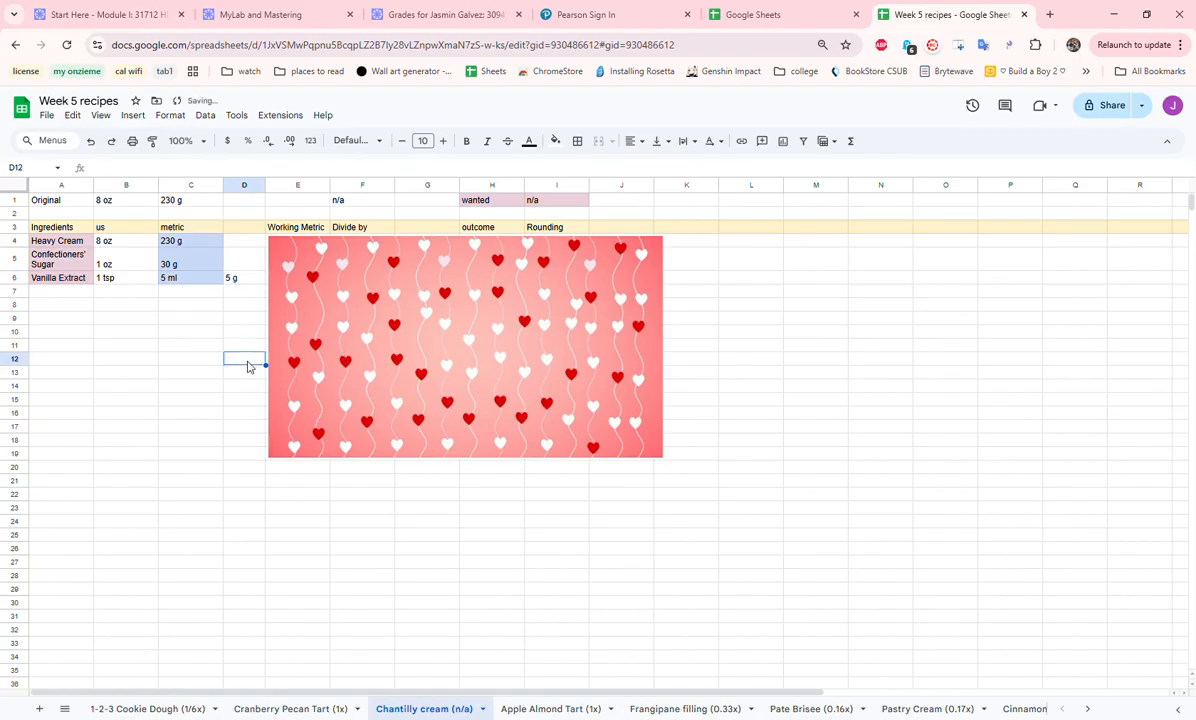
- Copy the ingredient names in A4:A6 to the empty area starting at A11
left_click_drag(68, 240, 69, 280)
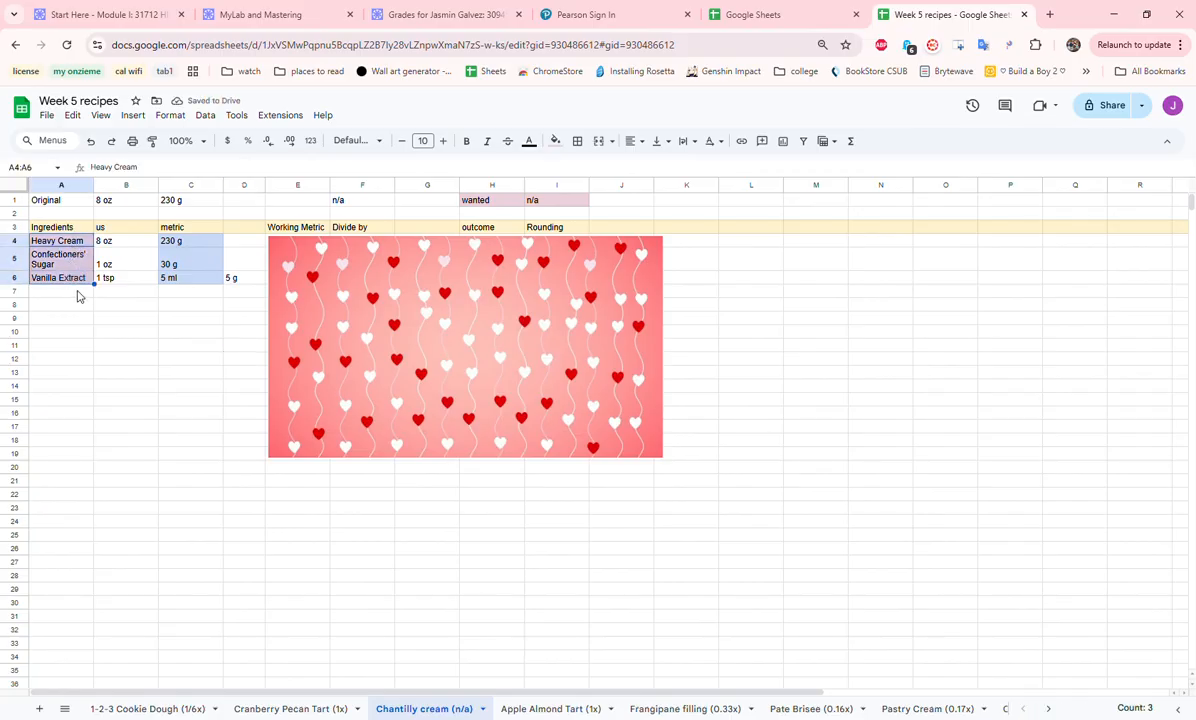
key("ctrl+c")
left_click(55, 345)
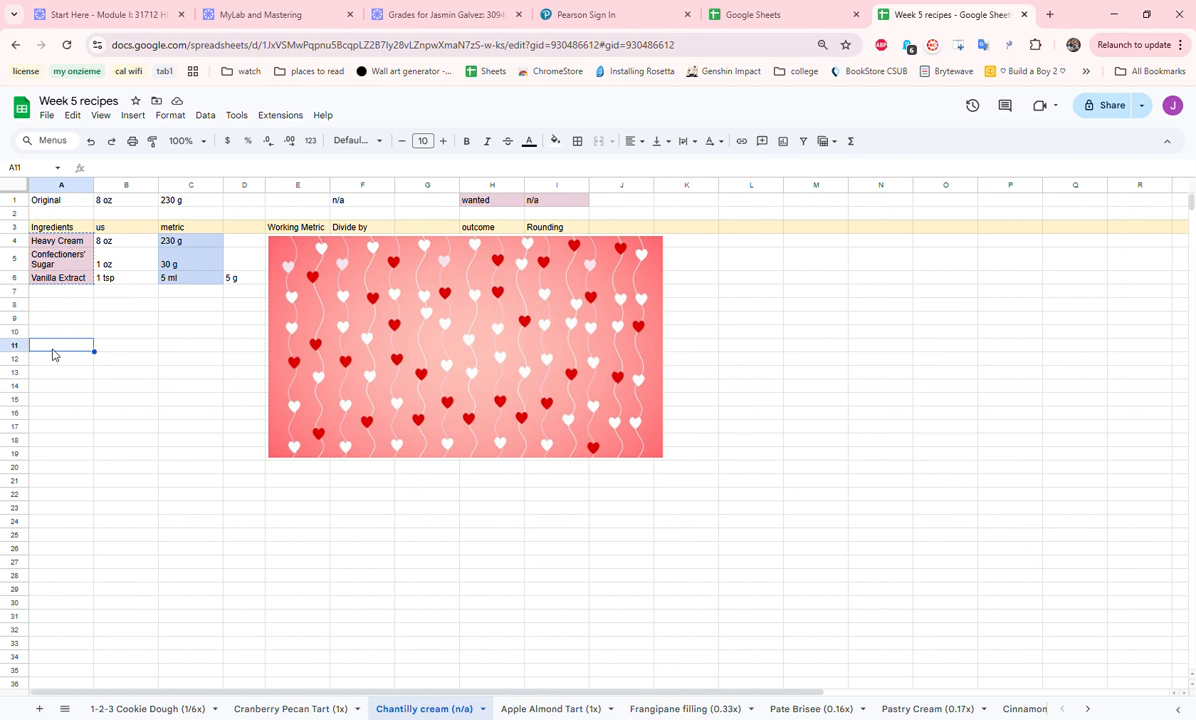
key("ctrl+v")
left_click(208, 242)
left_click_drag(206, 246, 204, 281)
double_click(204, 282)
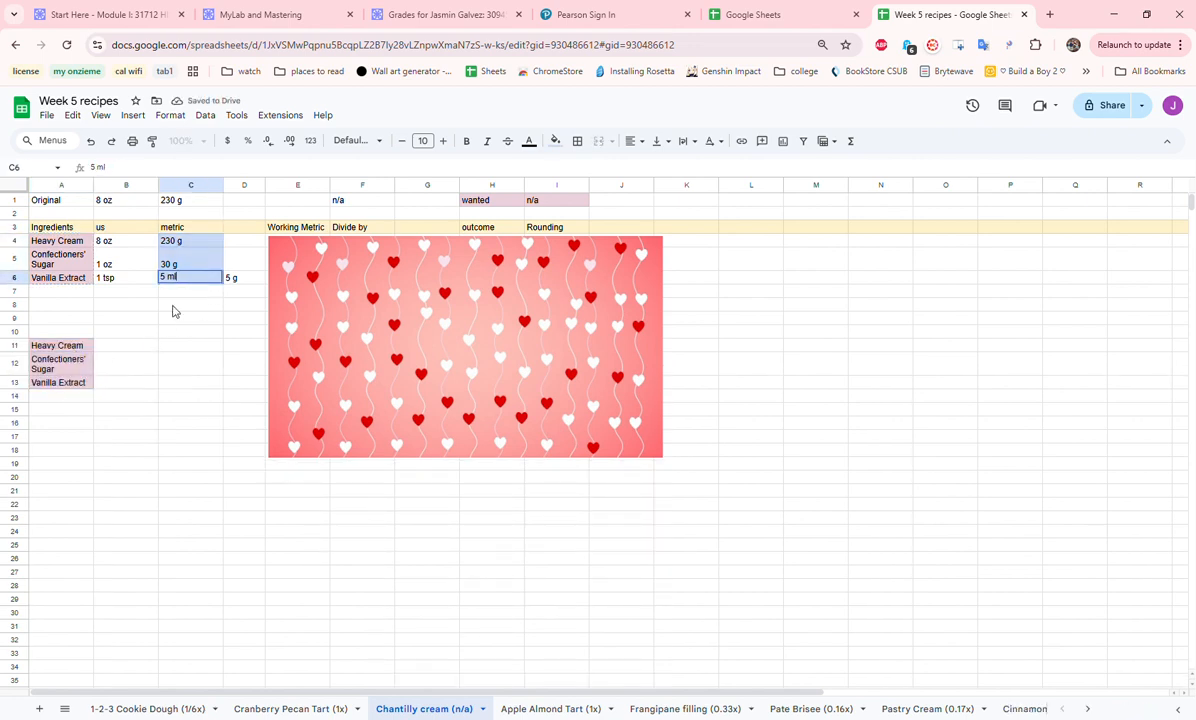
left_click(122, 348)
key("ctrl+v")
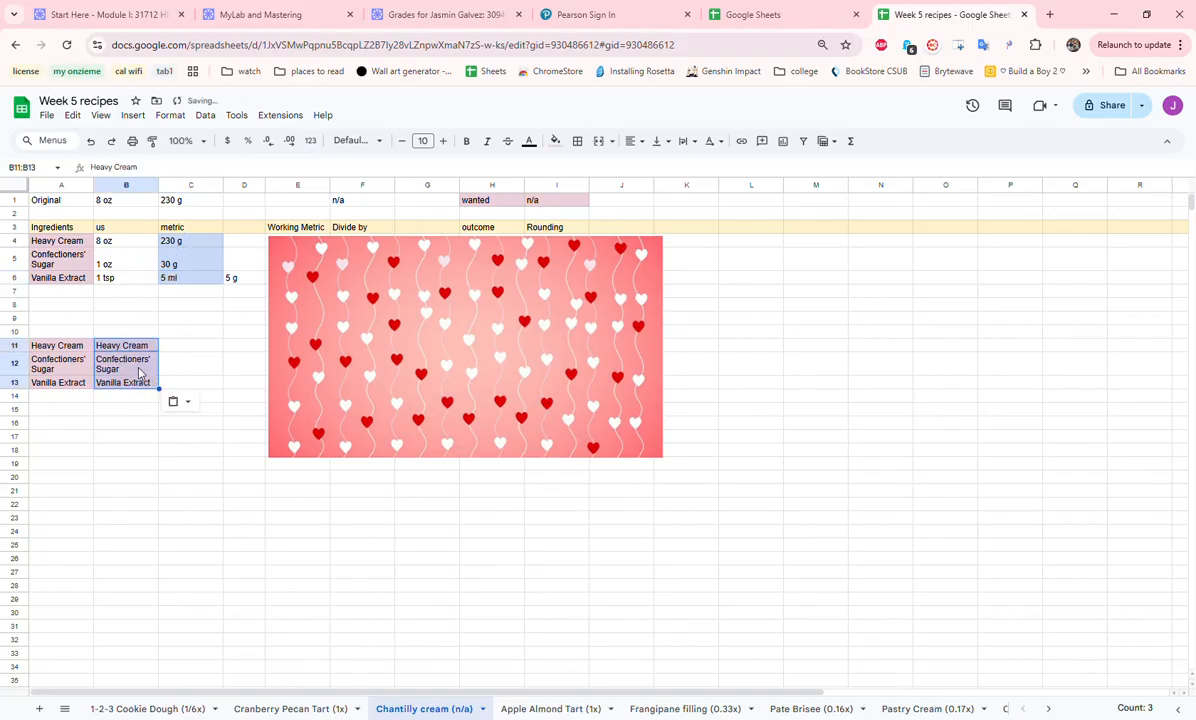
key("Delete")
- Copy the metric amounts in C4:C6 beside the copied ingredient names, starting at B11
left_click_drag(187, 244, 187, 287)
key("ctrl+c")
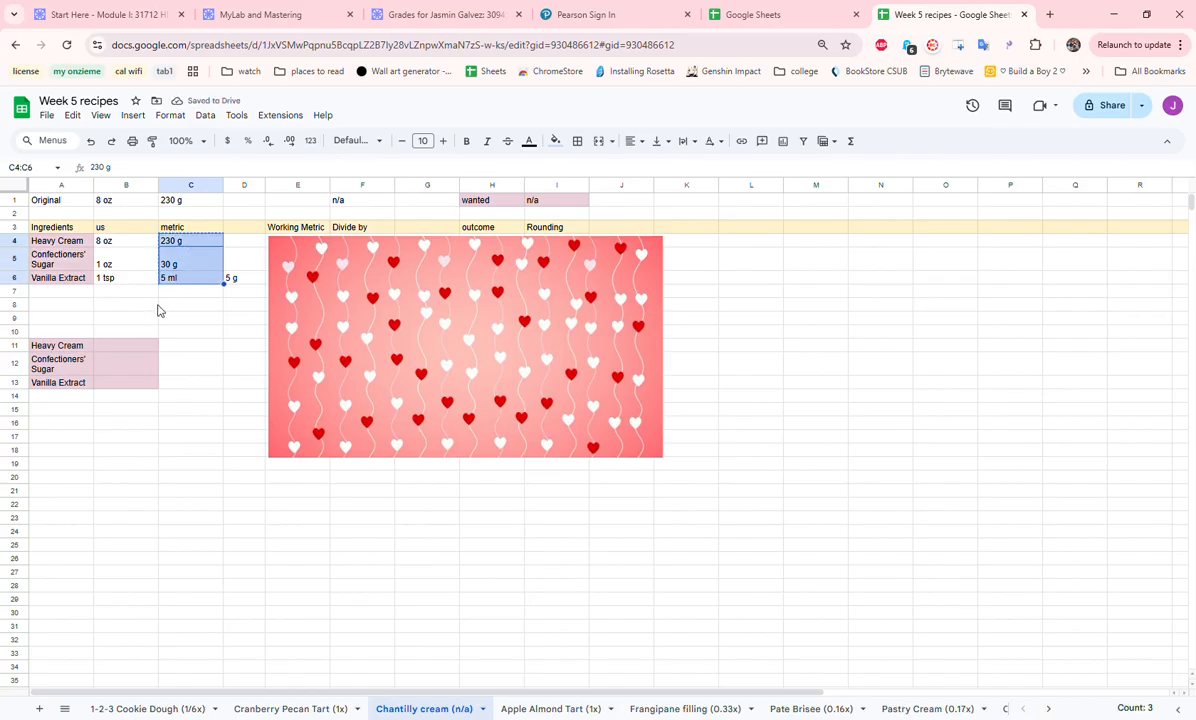
left_click(127, 347)
key("ctrl+v")
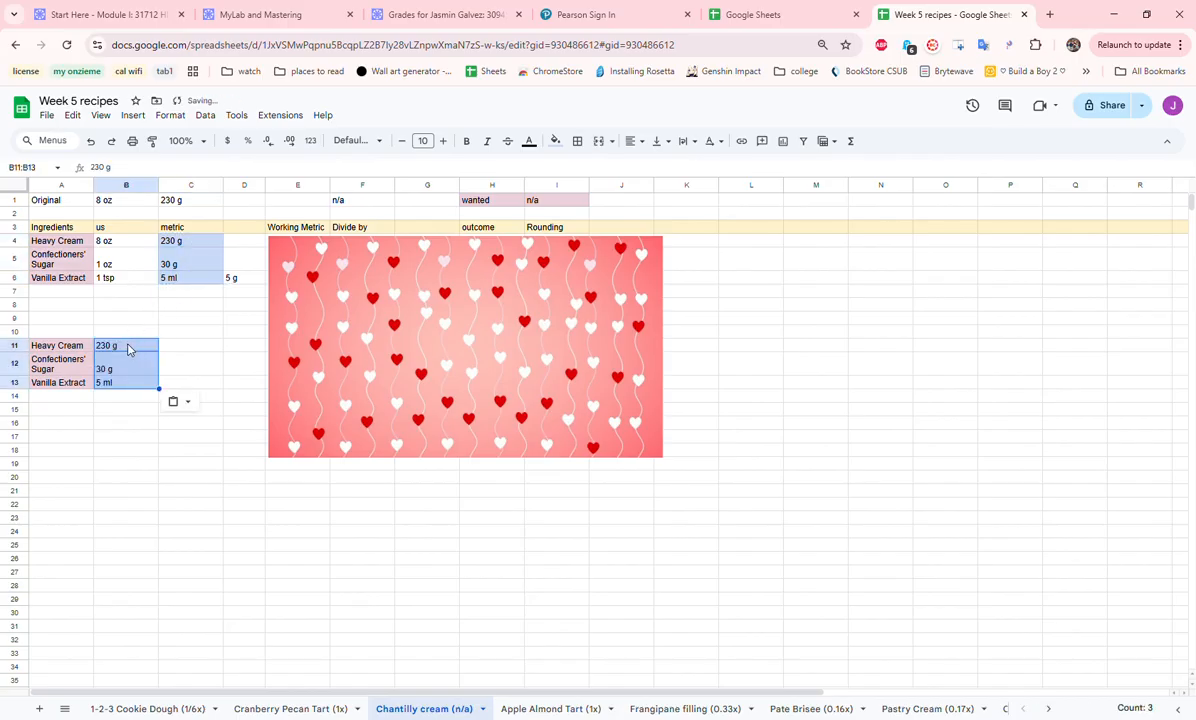
- Change the copied vanilla extract amount in B13 to 5 g
left_click(139, 386)
double_click(139, 386)
left_click(139, 386)
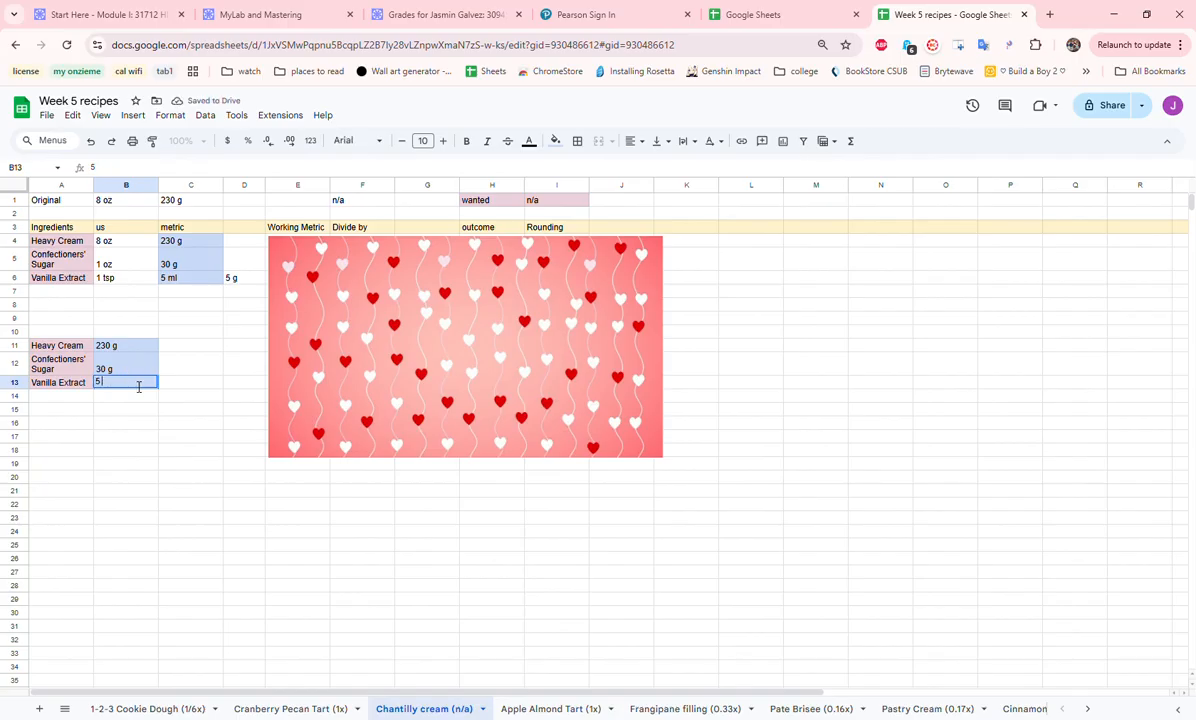
type("g")
left_click(161, 435)
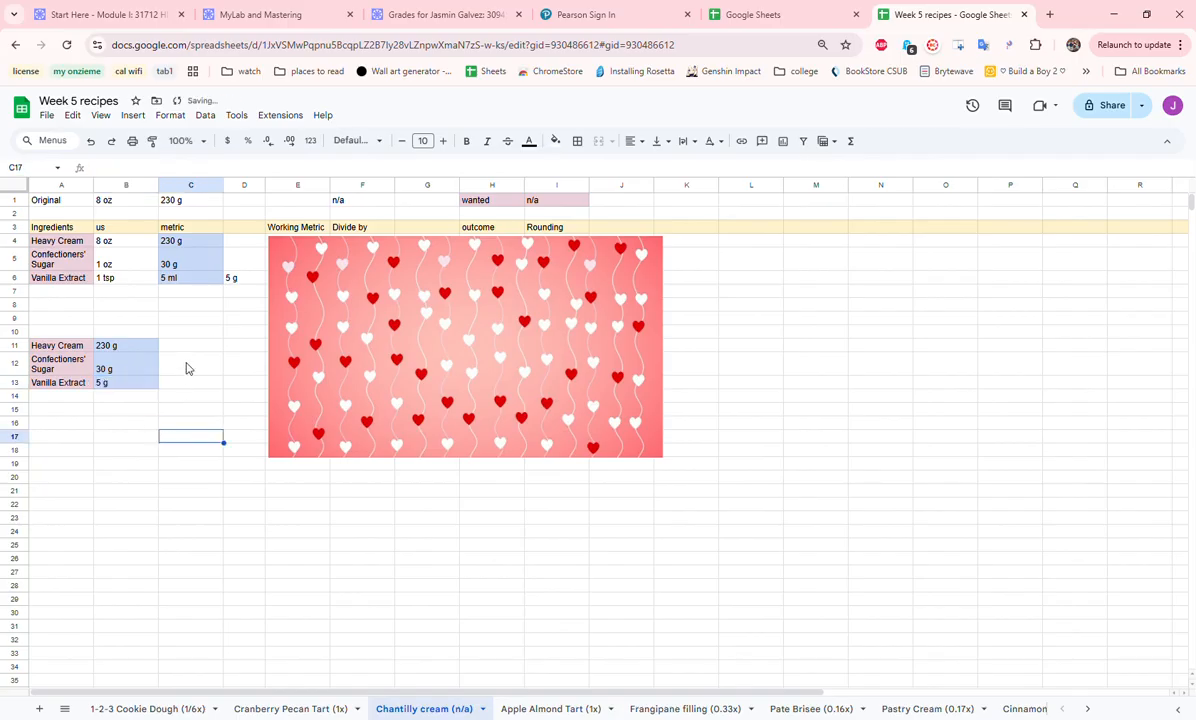
- Review the compiled Chantilly cream list in A11:B13 and open the Apple Almond Tart (1x) sheet
left_click(204, 349)
left_click_drag(68, 352, 148, 390)
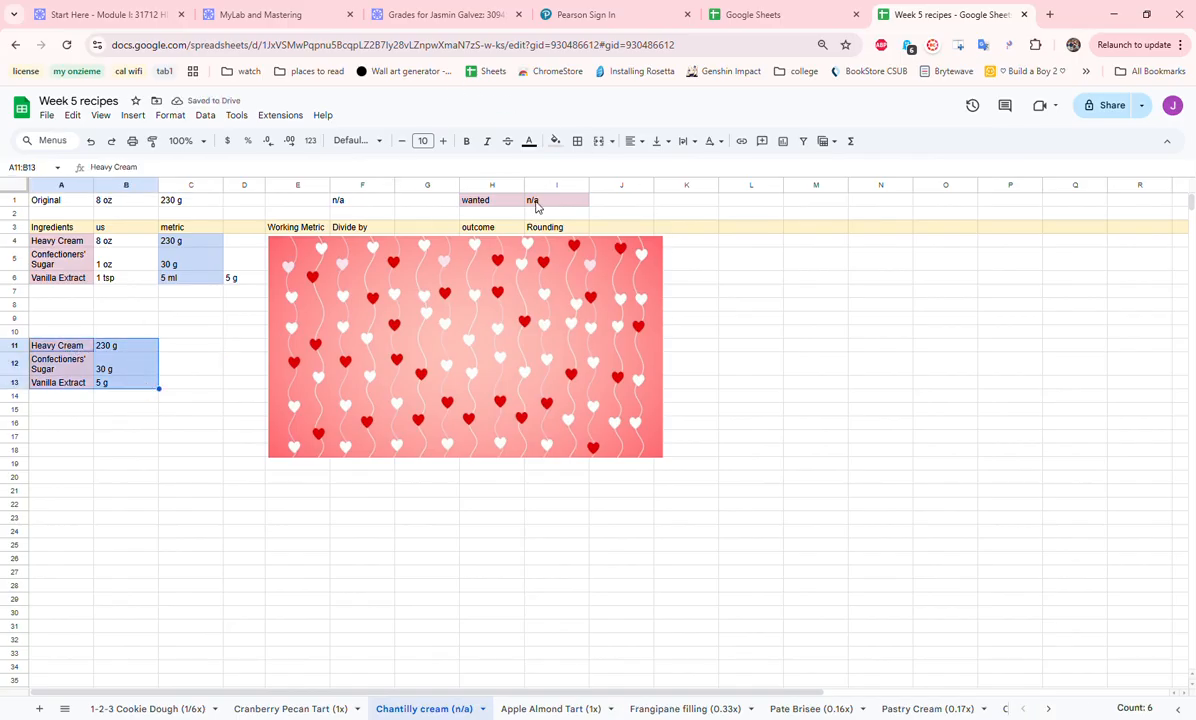
left_click(535, 712)
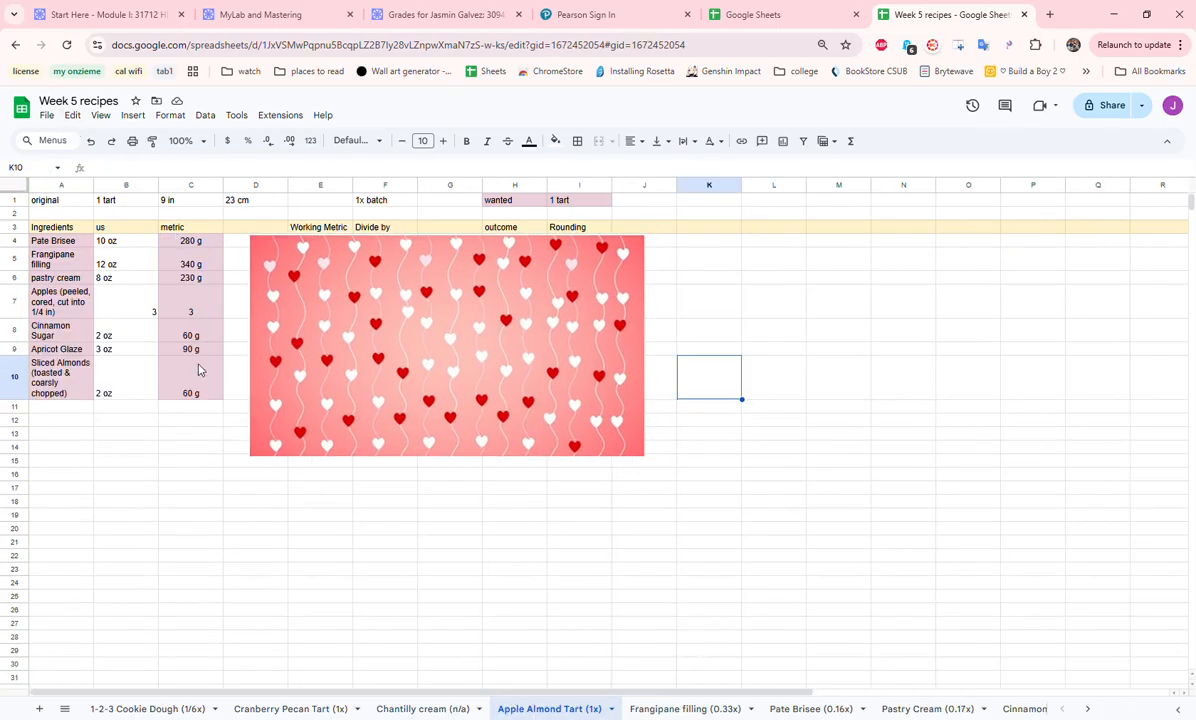
- Copy the ingredient names in A4:A10 to the empty area starting at A16
left_click(61, 243)
left_click_drag(61, 246, 60, 381)
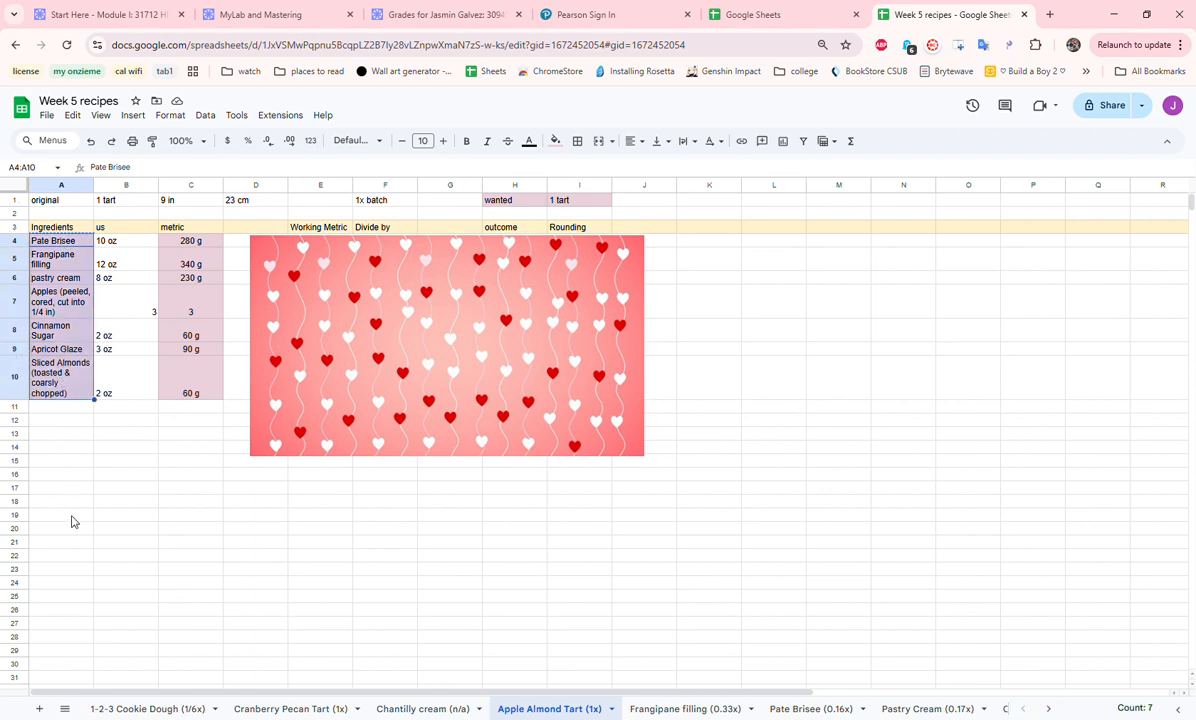
key("ctrl+c")
left_click(58, 478)
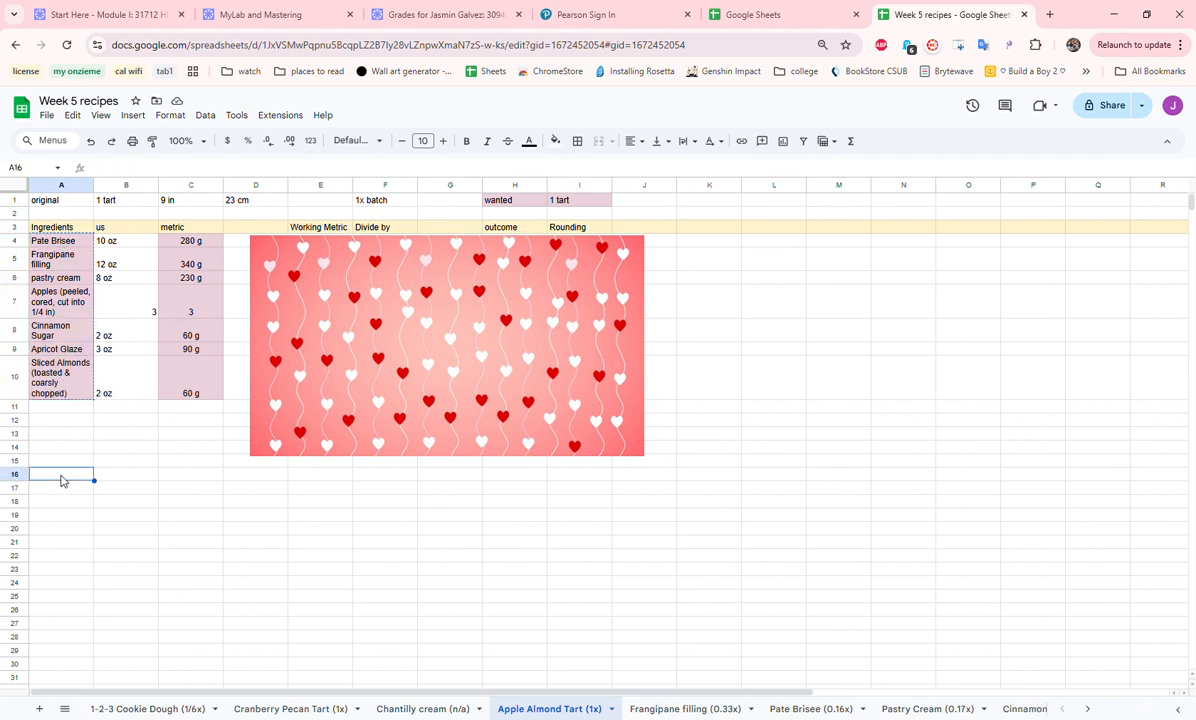
key("ctrl+v")
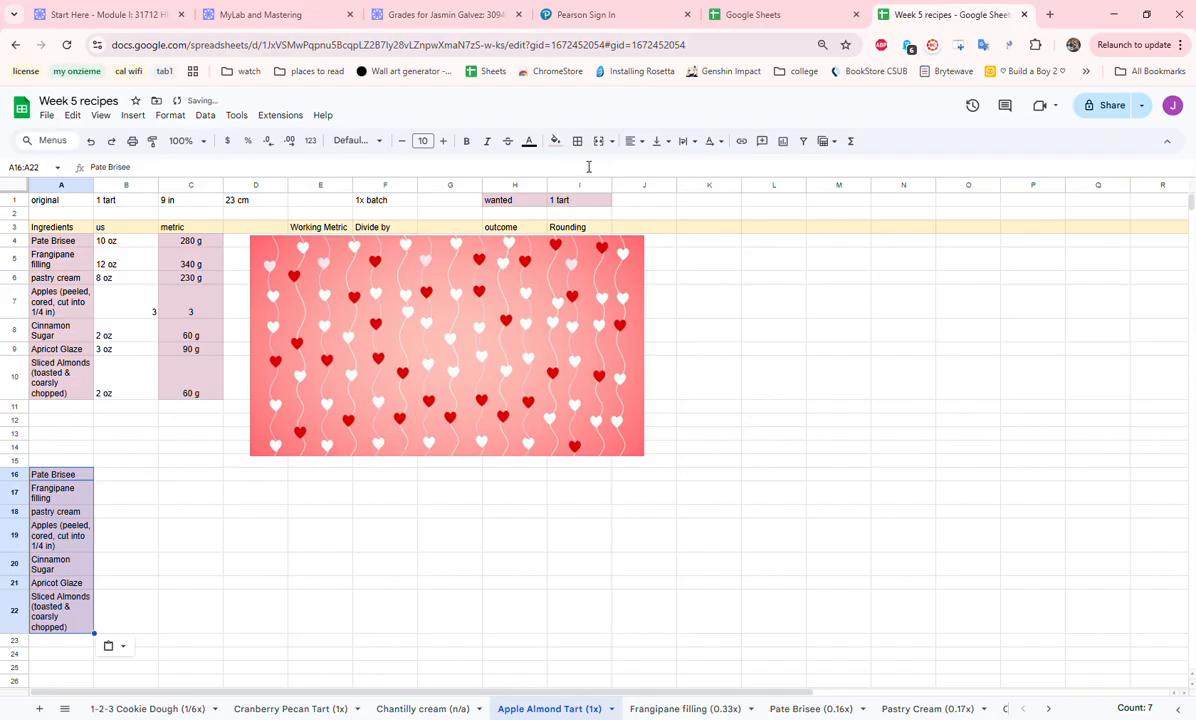
- Copy the metric amounts in C4:C10 beside the copied ingredient names, starting at B16
left_click(383, 203)
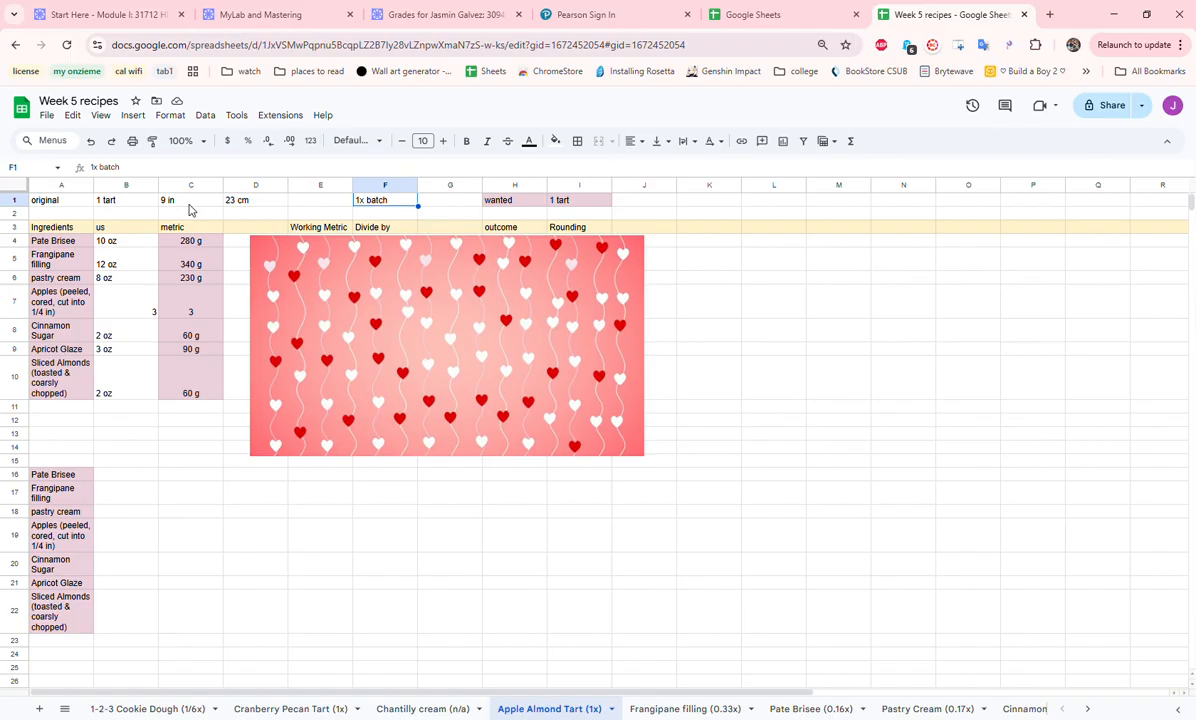
left_click_drag(196, 243, 195, 392)
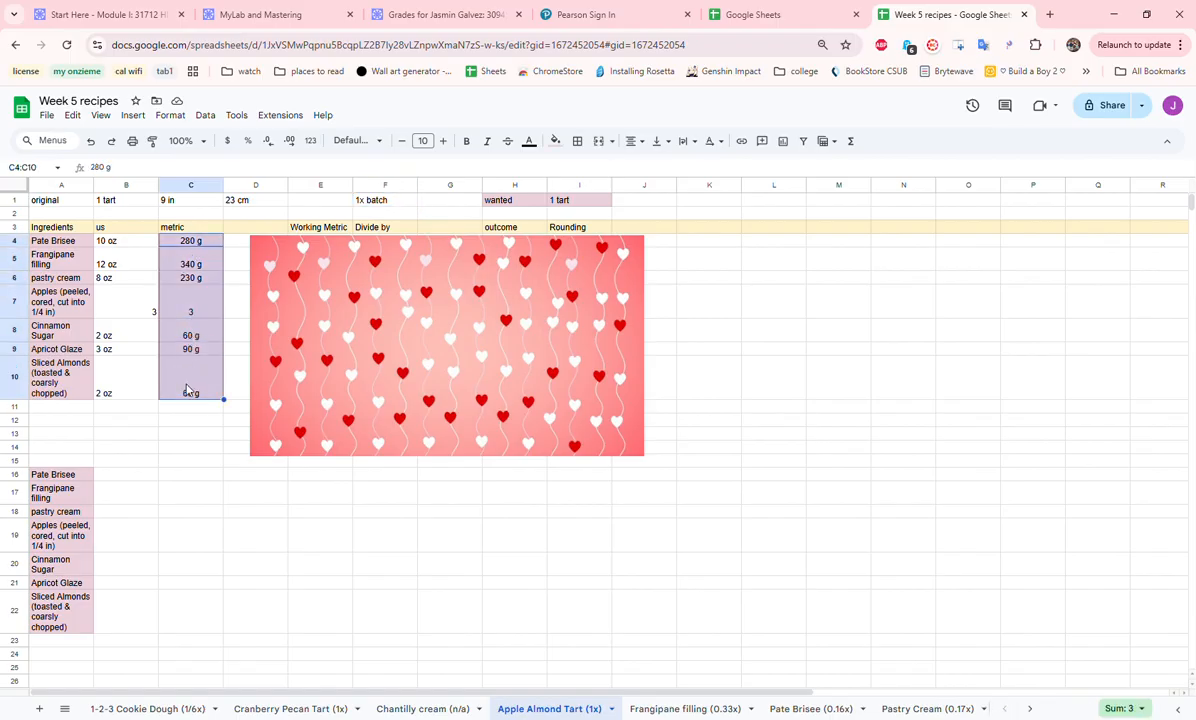
left_click(122, 475)
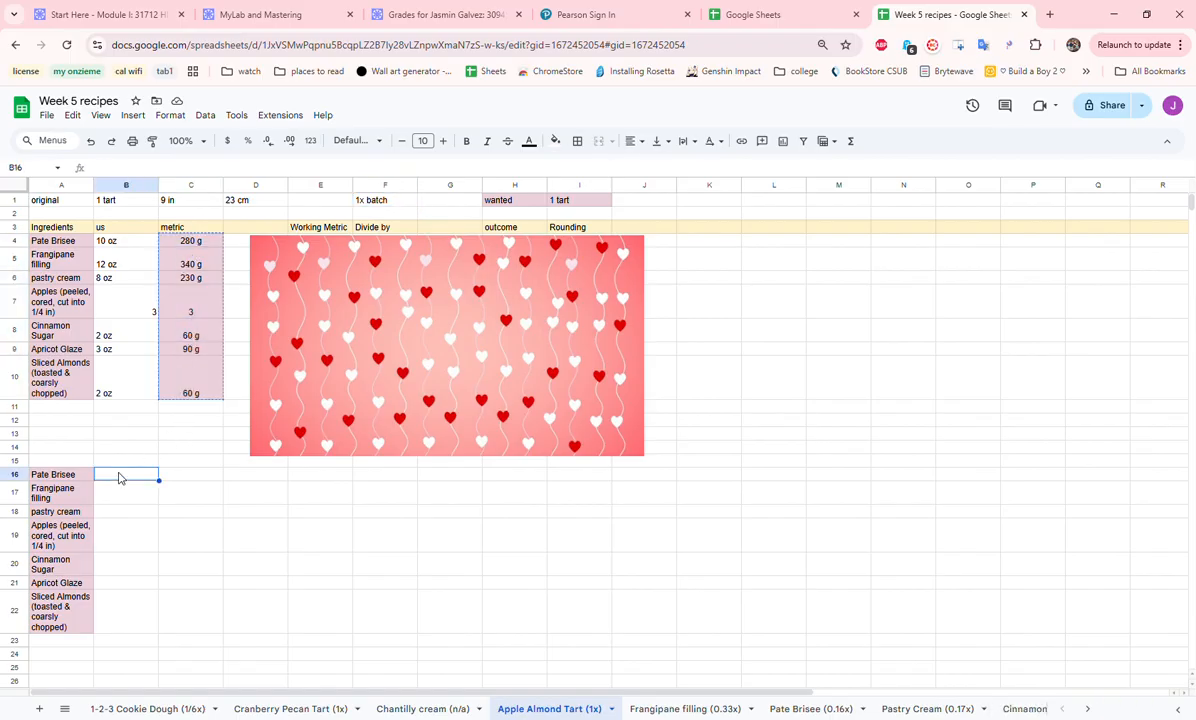
key("ctrl+v")
left_click(236, 512)
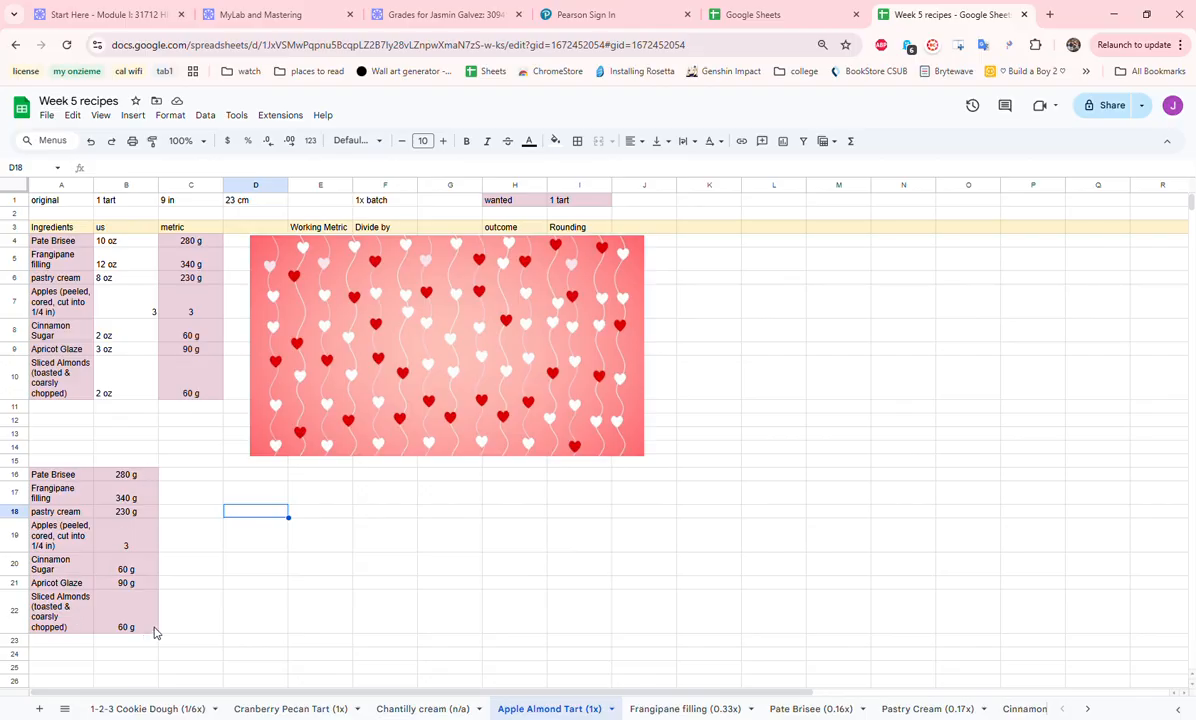
- Open the Frangipane filling (0.33x) sheet and review its original yield, batch factor and wanted amount in row 1
left_click(651, 710)
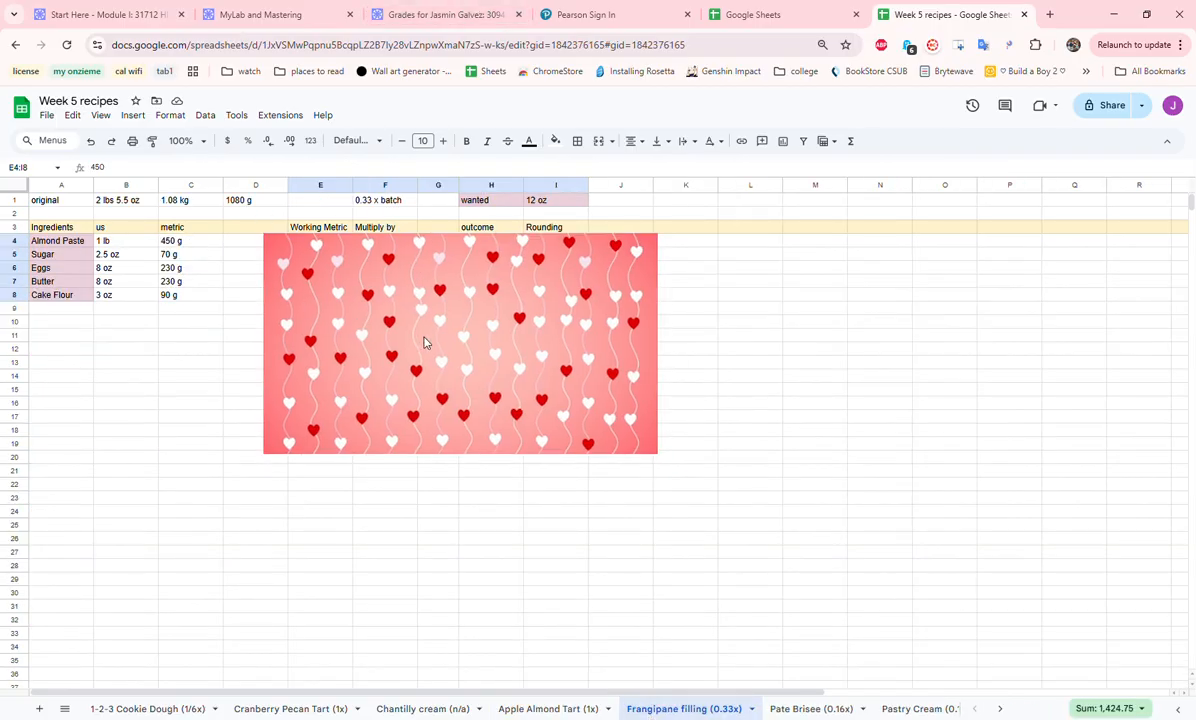
left_click(86, 204)
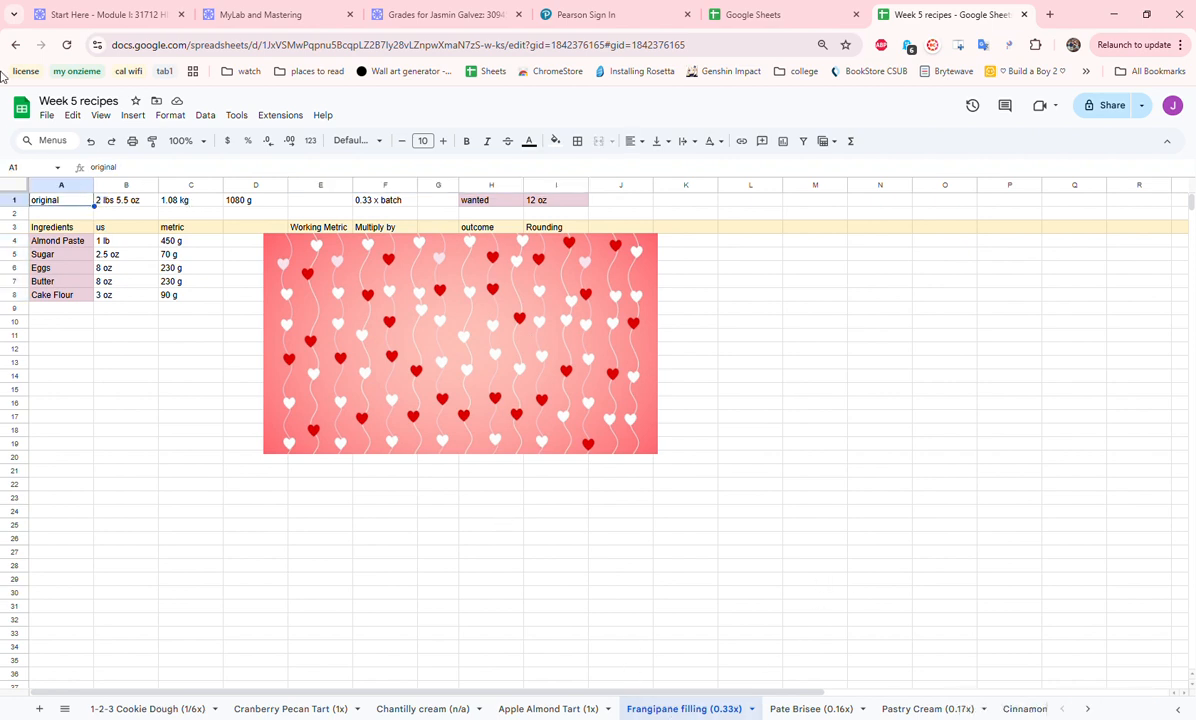
left_click(115, 204)
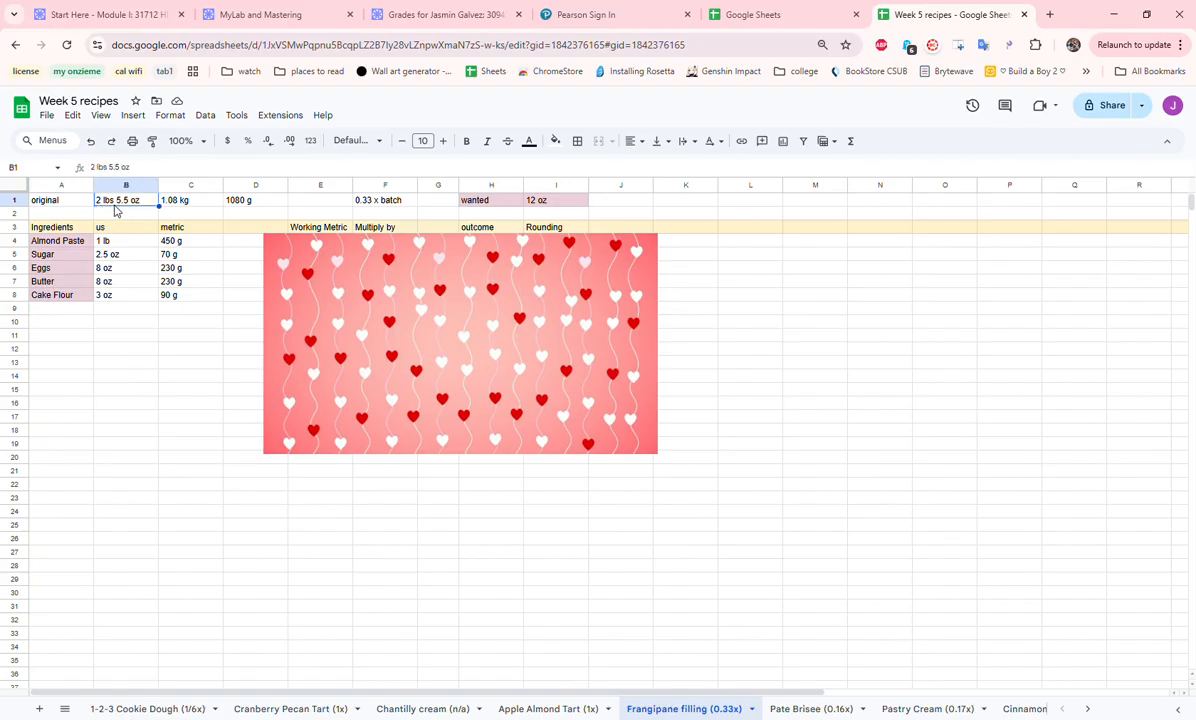
left_click(168, 204)
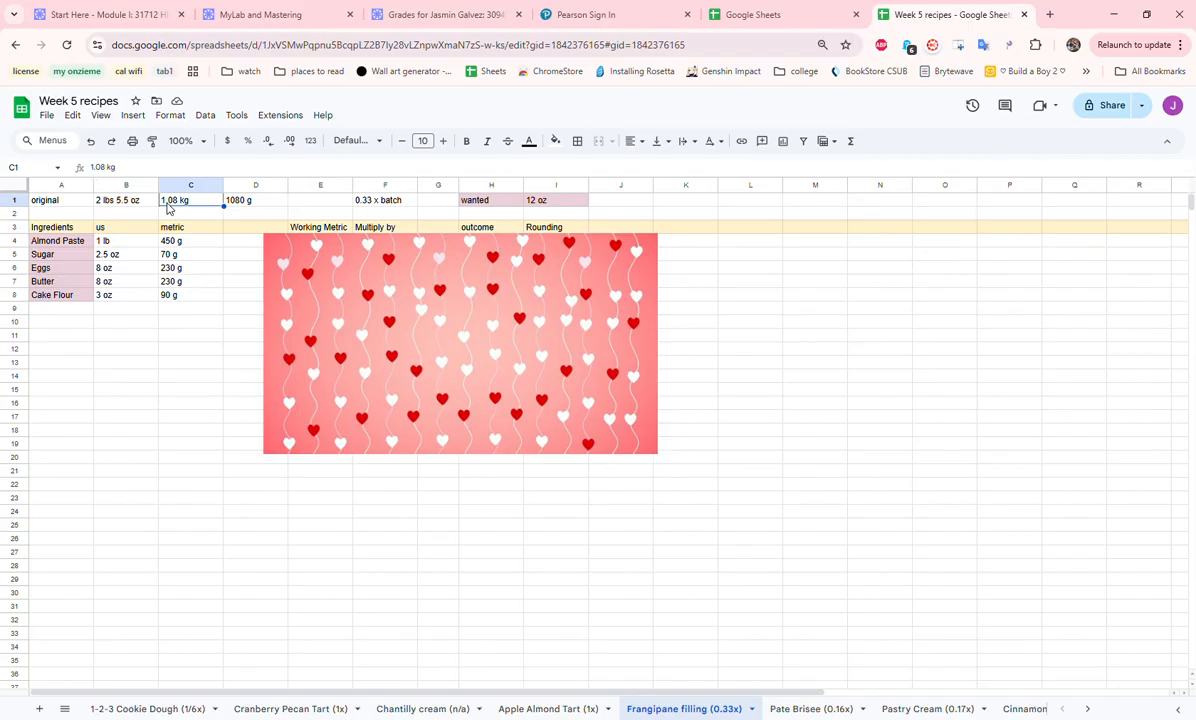
left_click(256, 207)
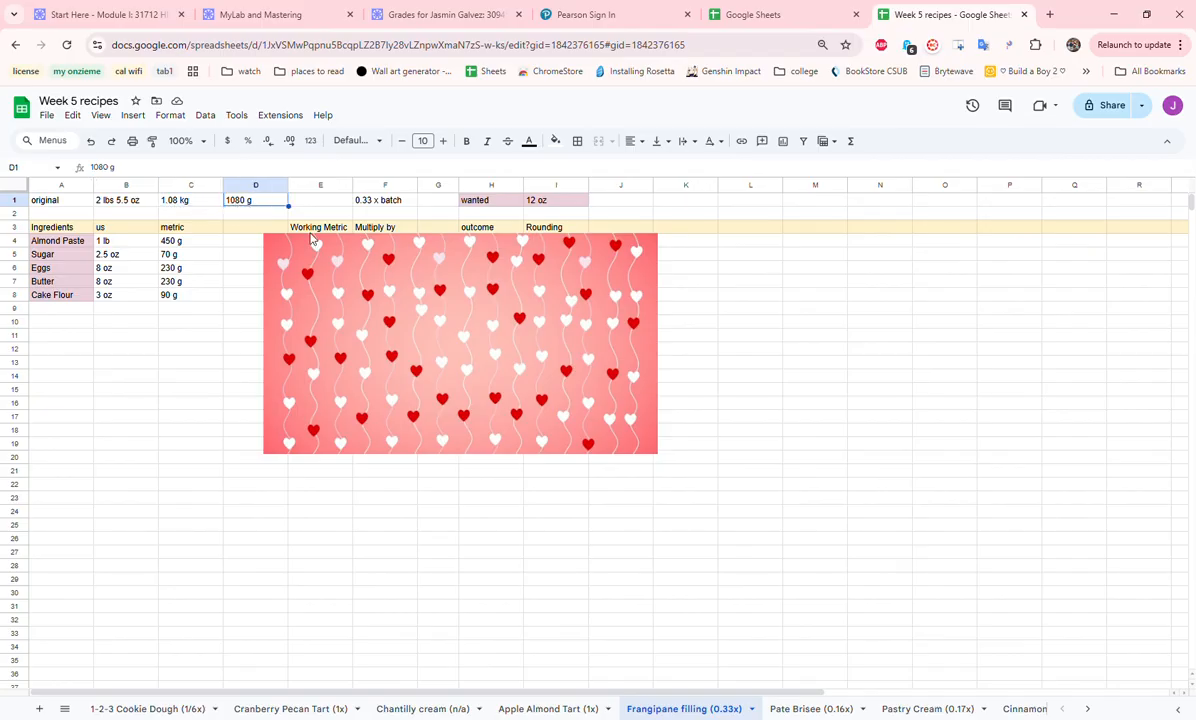
left_click(378, 207)
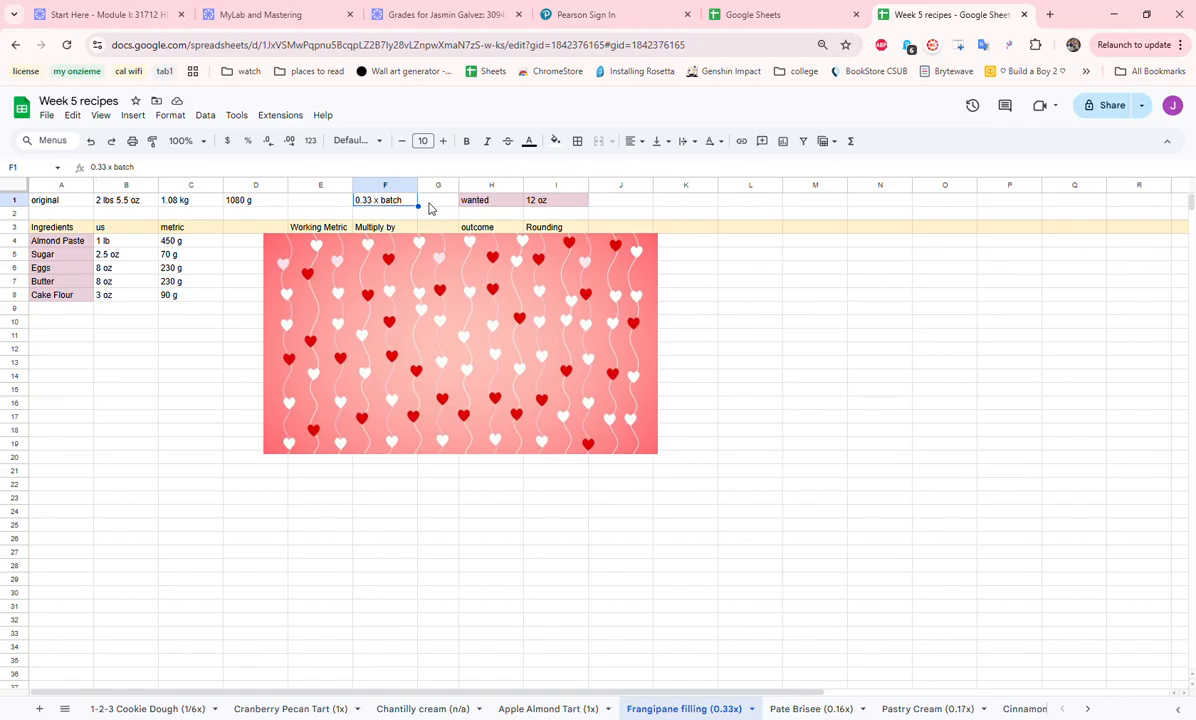
left_click(502, 207)
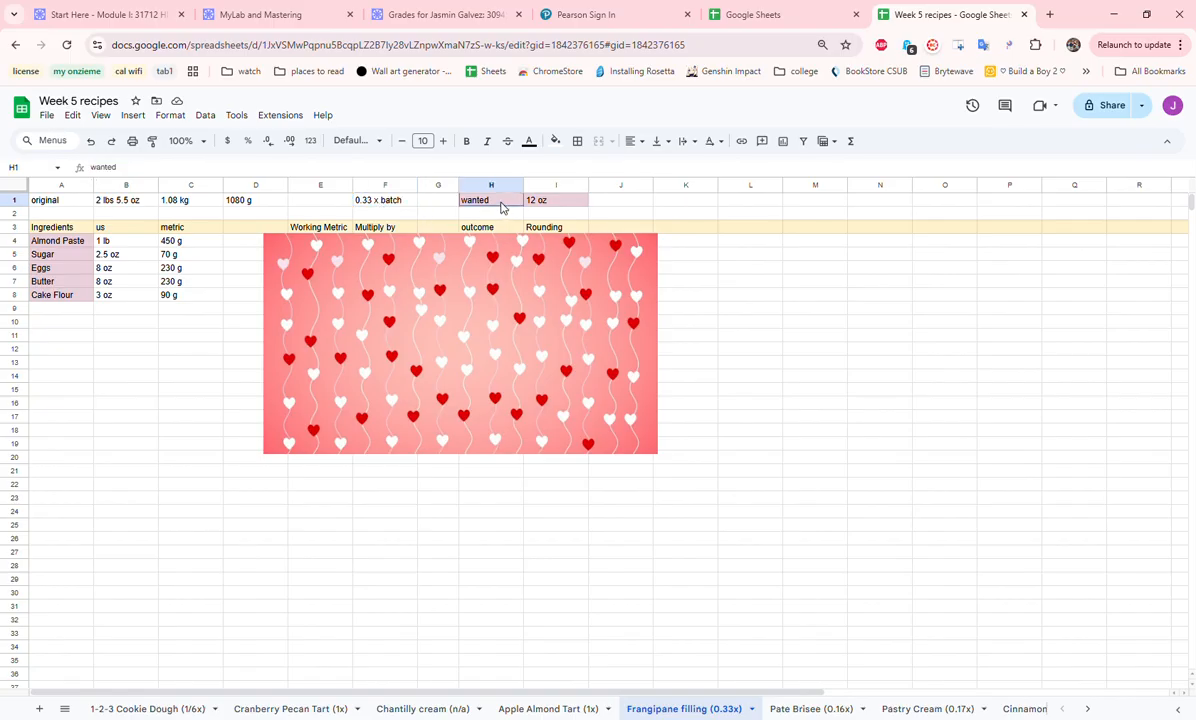
left_click(557, 207)
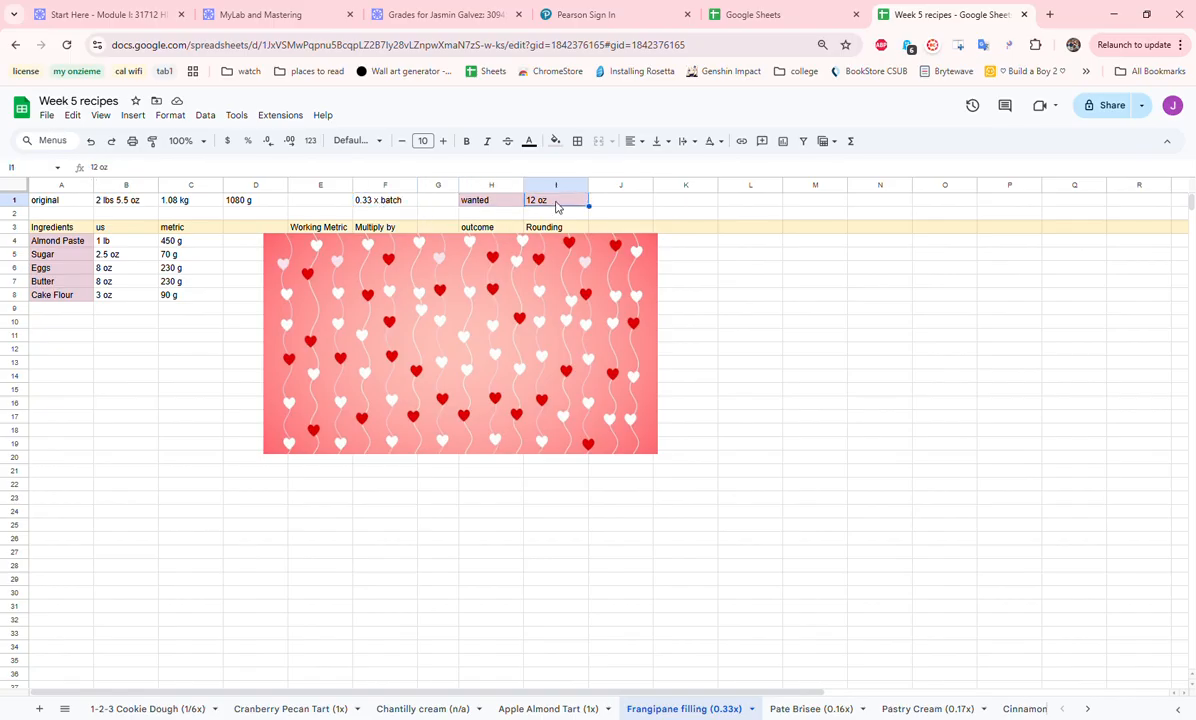
- Try to copy the ingredient names in A4:A8 to the empty area starting at A12
left_click_drag(74, 241, 70, 308)
left_click(84, 297)
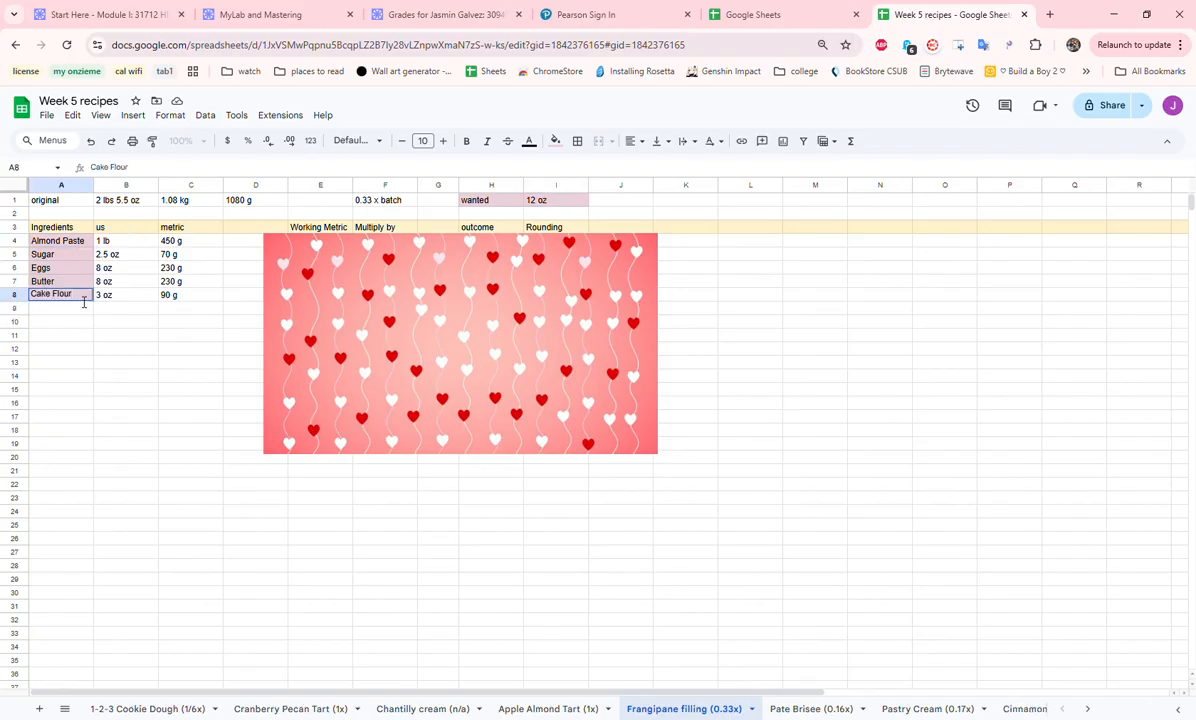
left_click(53, 354)
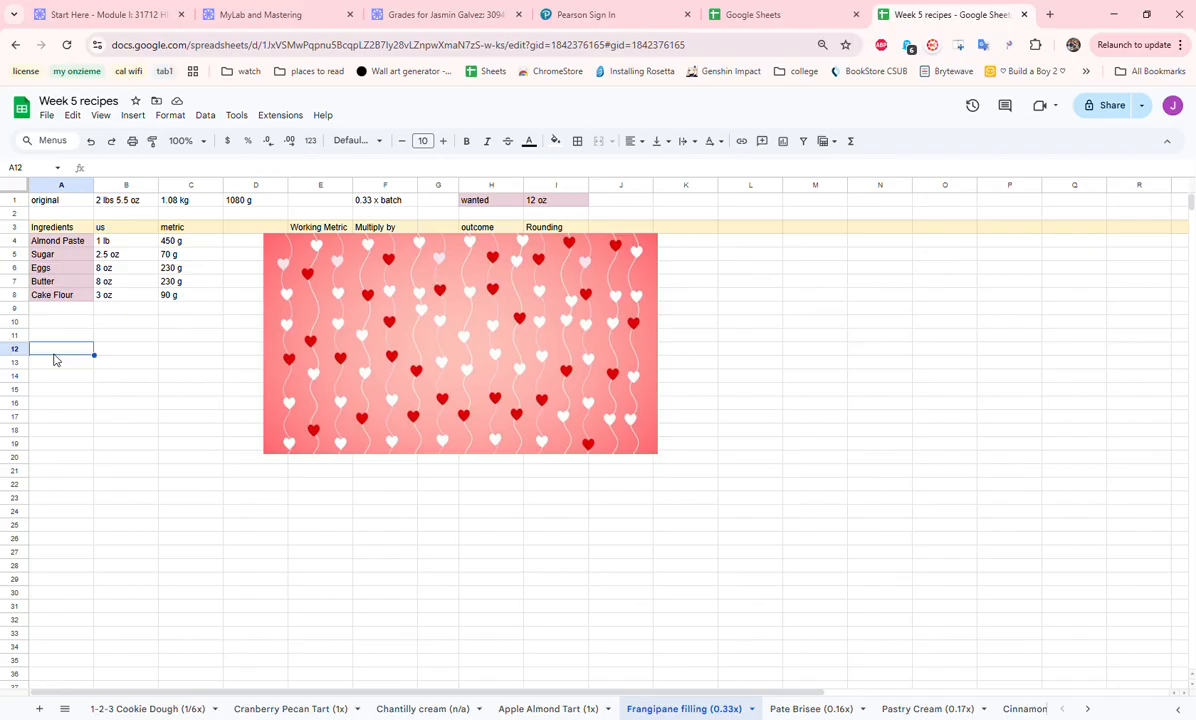
key("ctrl+v")
- Review the US and metric amounts of the frangipane ingredients in B4:C8
left_click_drag(123, 243, 125, 296)
left_click_drag(178, 245, 199, 302)
left_click(199, 302)
left_click(231, 262)
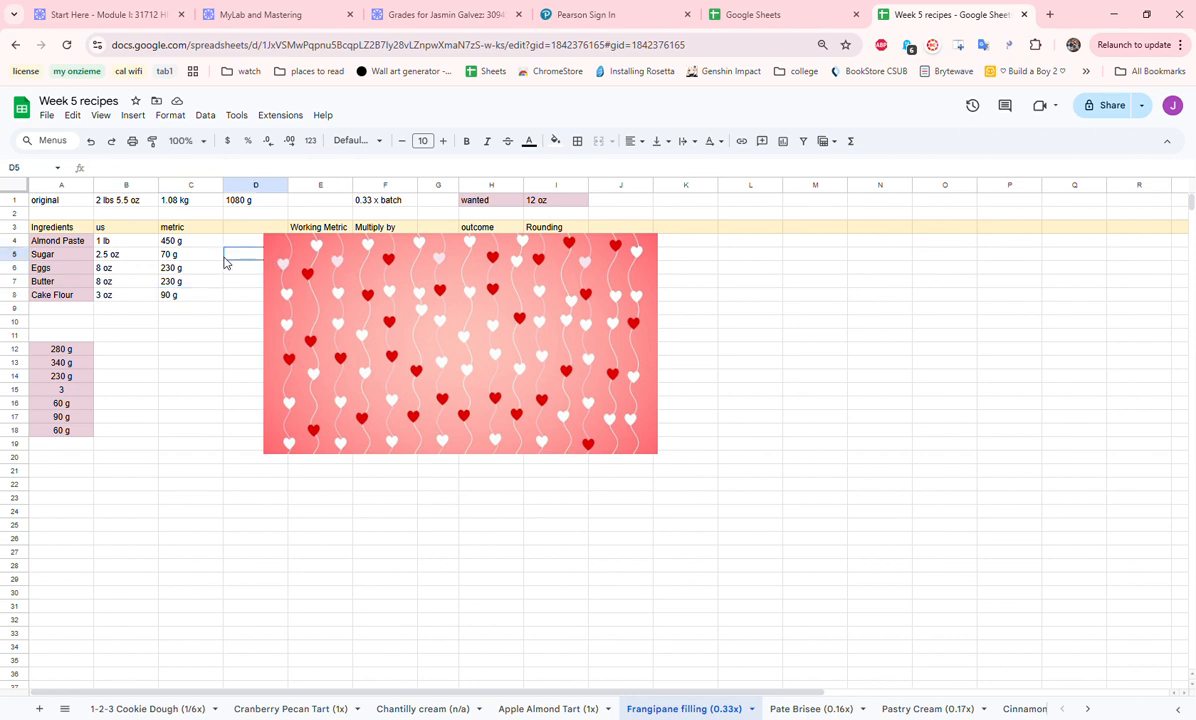
left_click_drag(184, 266, 186, 295)
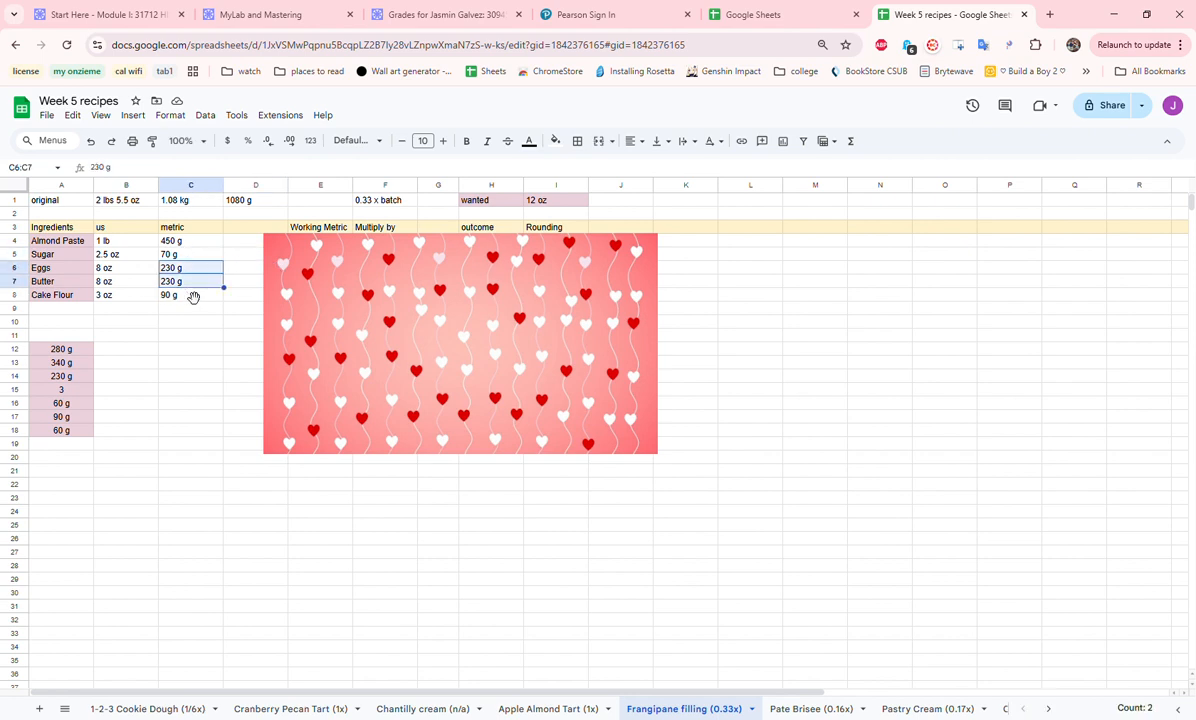
left_click(185, 295)
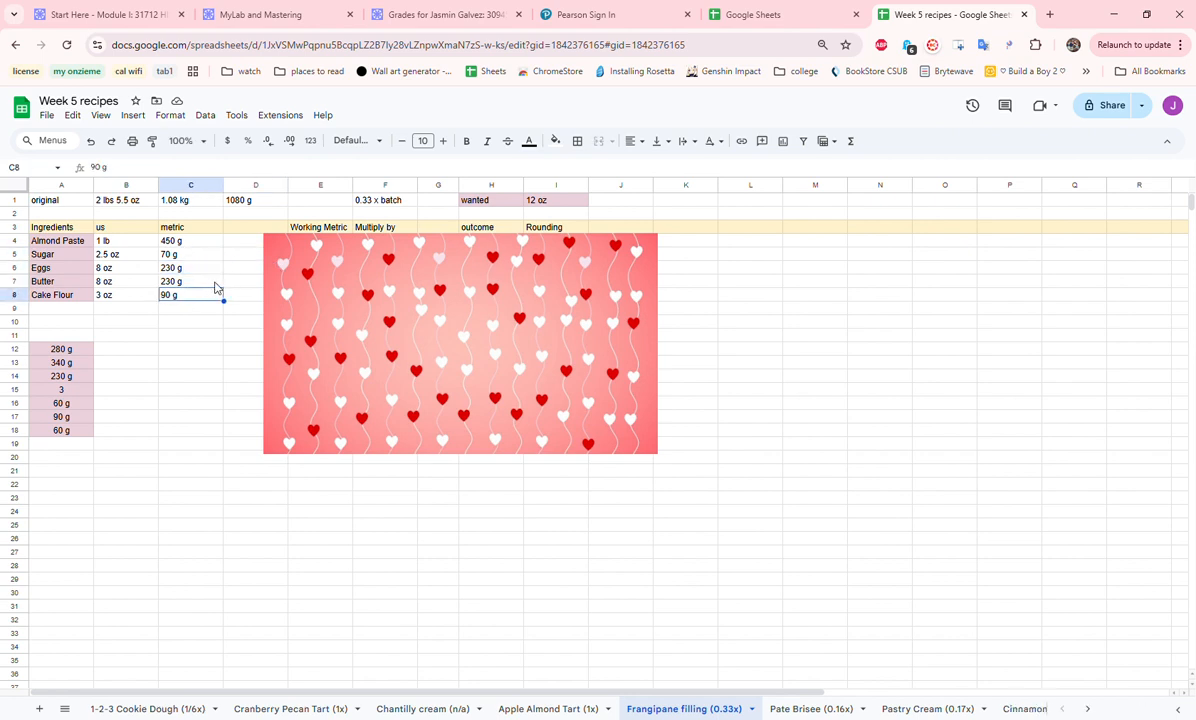
- Move the heart image aside to uncover the Working Metric and Multiply by columns, and review E4:F8
left_click(322, 337)
left_click_drag(322, 337, 414, 340)
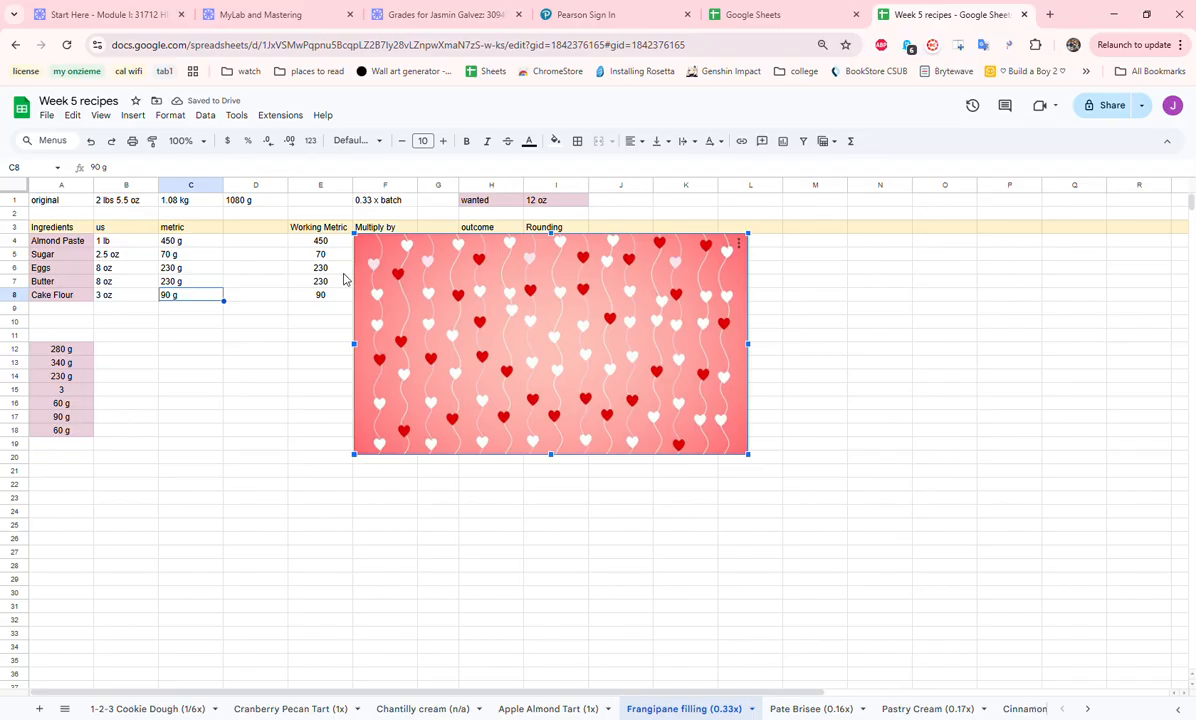
left_click_drag(395, 289, 487, 313)
left_click_drag(339, 242, 352, 296)
left_click_drag(385, 242, 398, 303)
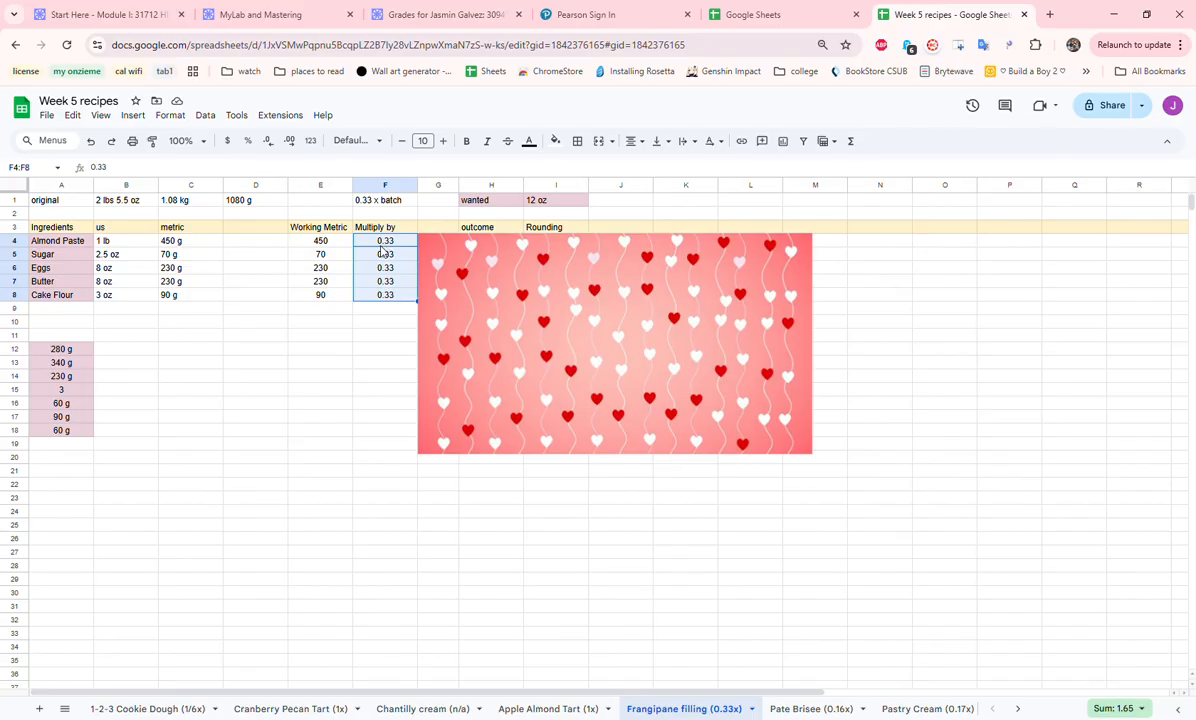
- Move the heart image past the outcome column and compare the scaled amounts in H4:H8 with their factors in E4:F8
left_click(498, 260)
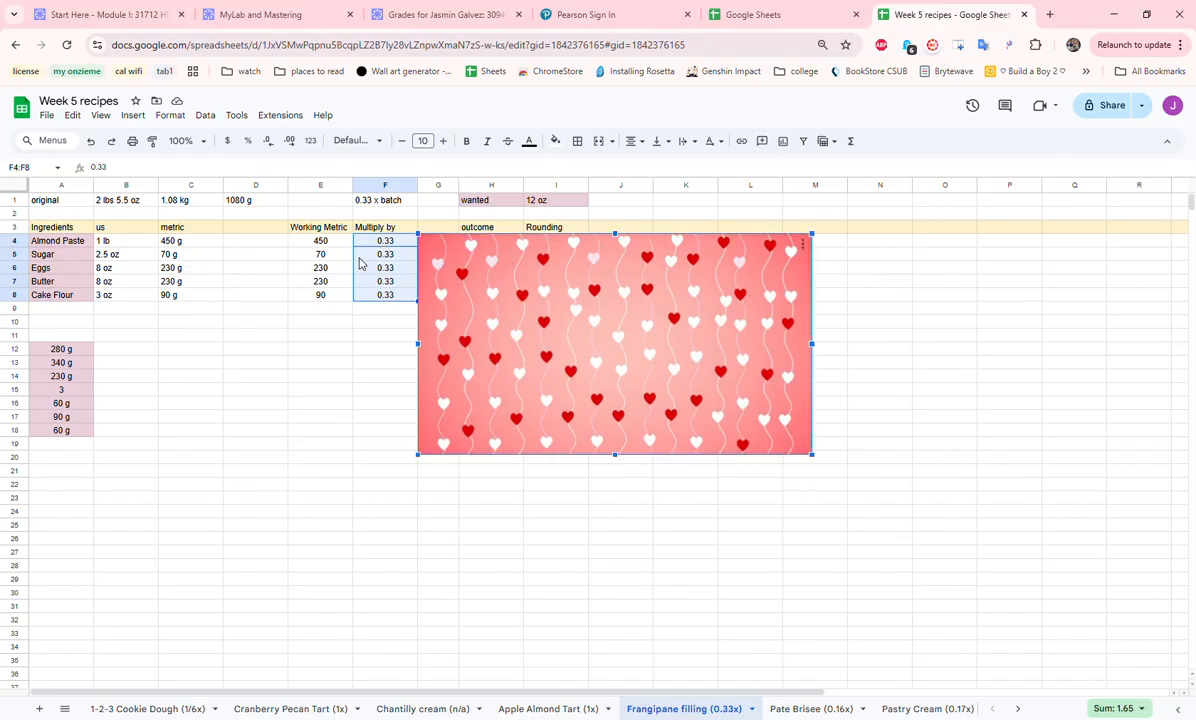
left_click_drag(447, 270, 586, 292)
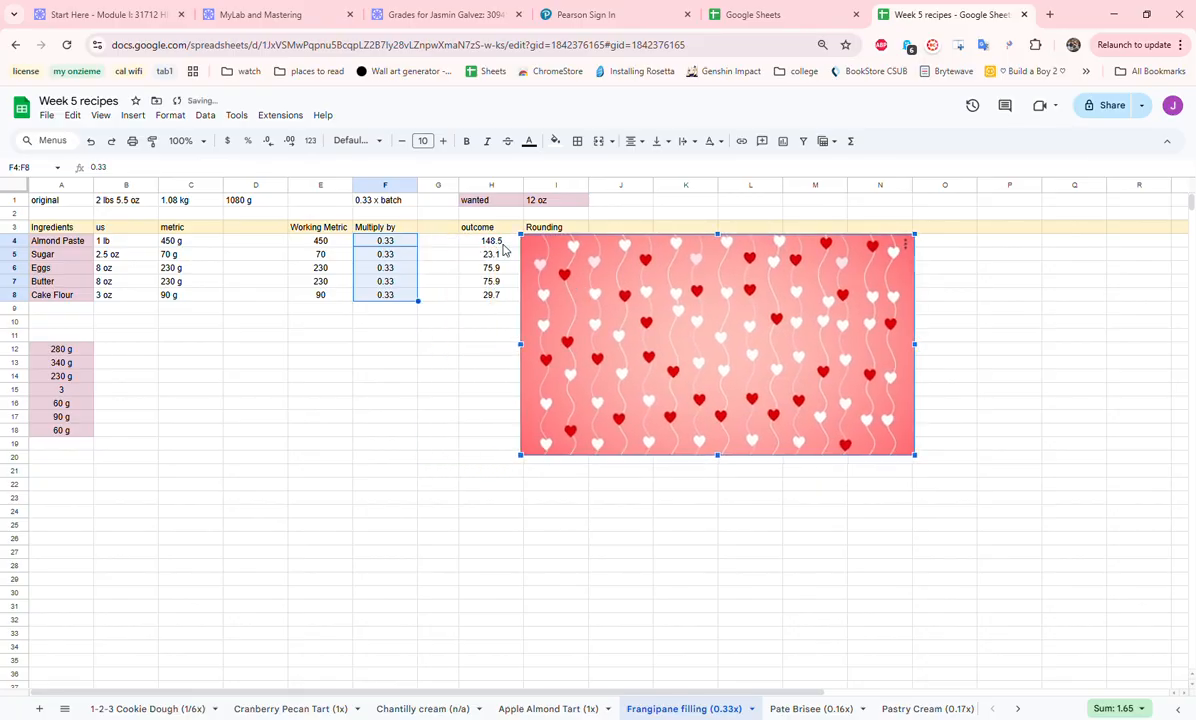
left_click(503, 245)
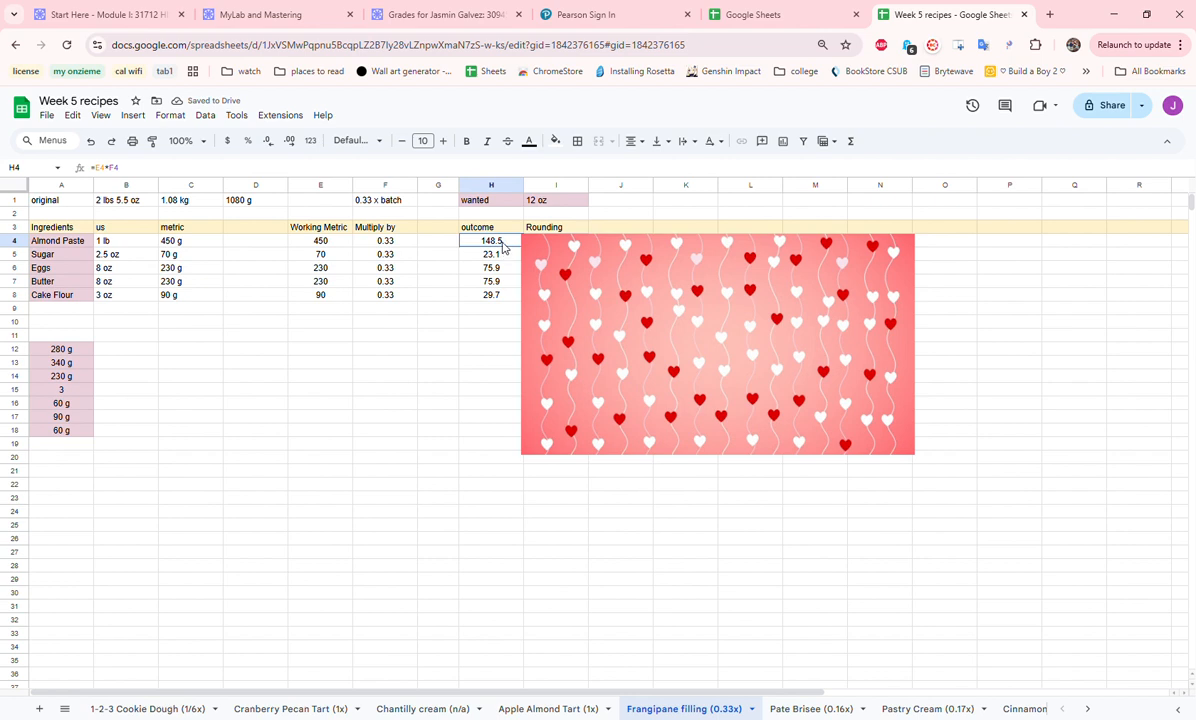
left_click_drag(503, 247, 499, 298)
left_click_drag(318, 241, 392, 304)
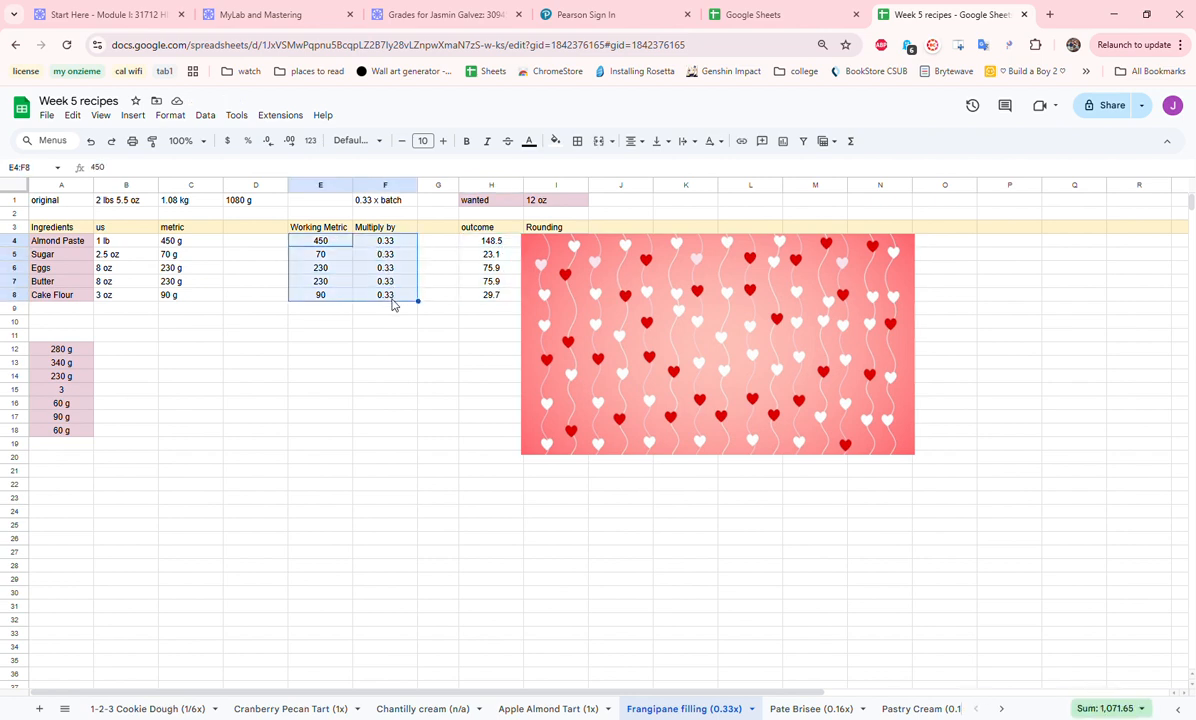
left_click_drag(505, 243, 498, 299)
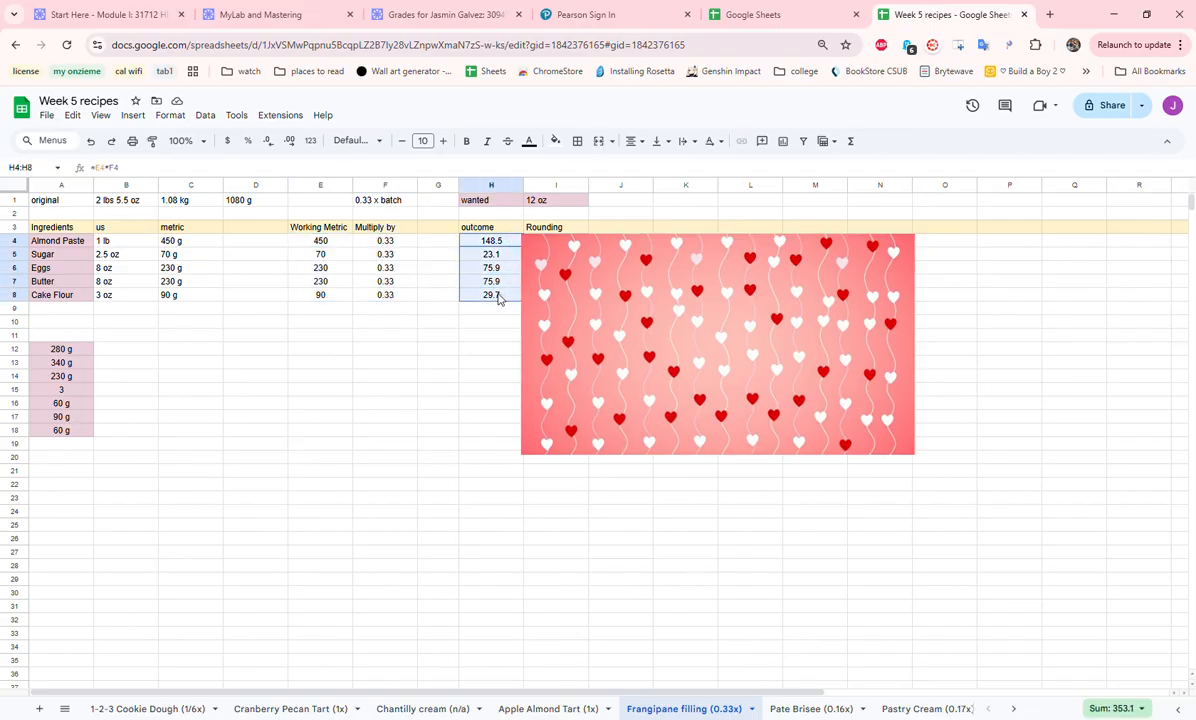
- Move the heart image further aside to uncover the Rounding column
left_click(572, 332)
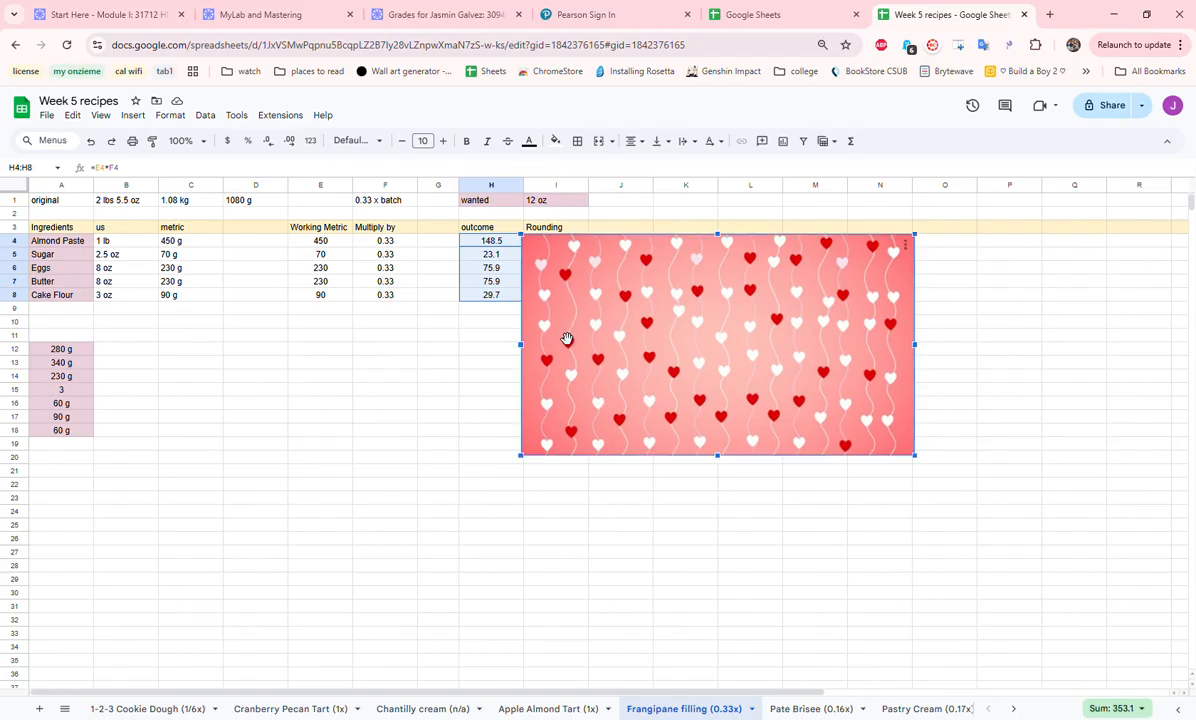
left_click_drag(566, 338, 638, 339)
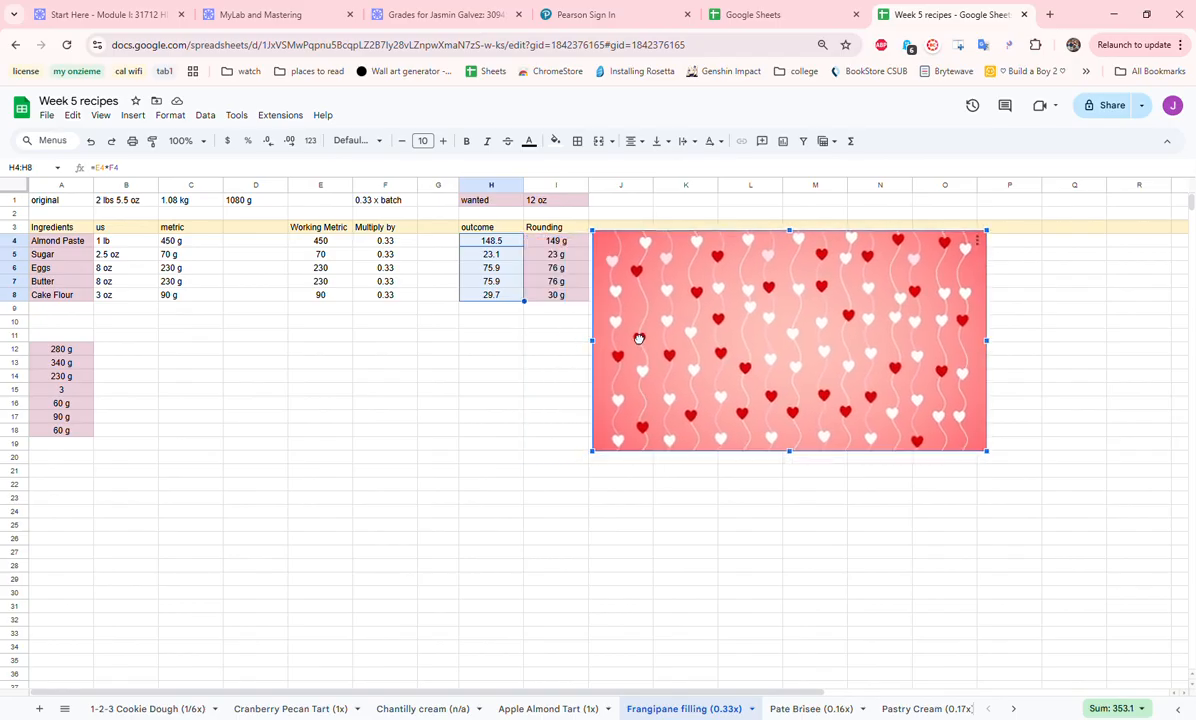
left_click(551, 322)
- Copy the rounded amounts in I4:I8 to the cells starting at B12
left_click_drag(575, 245, 586, 298)
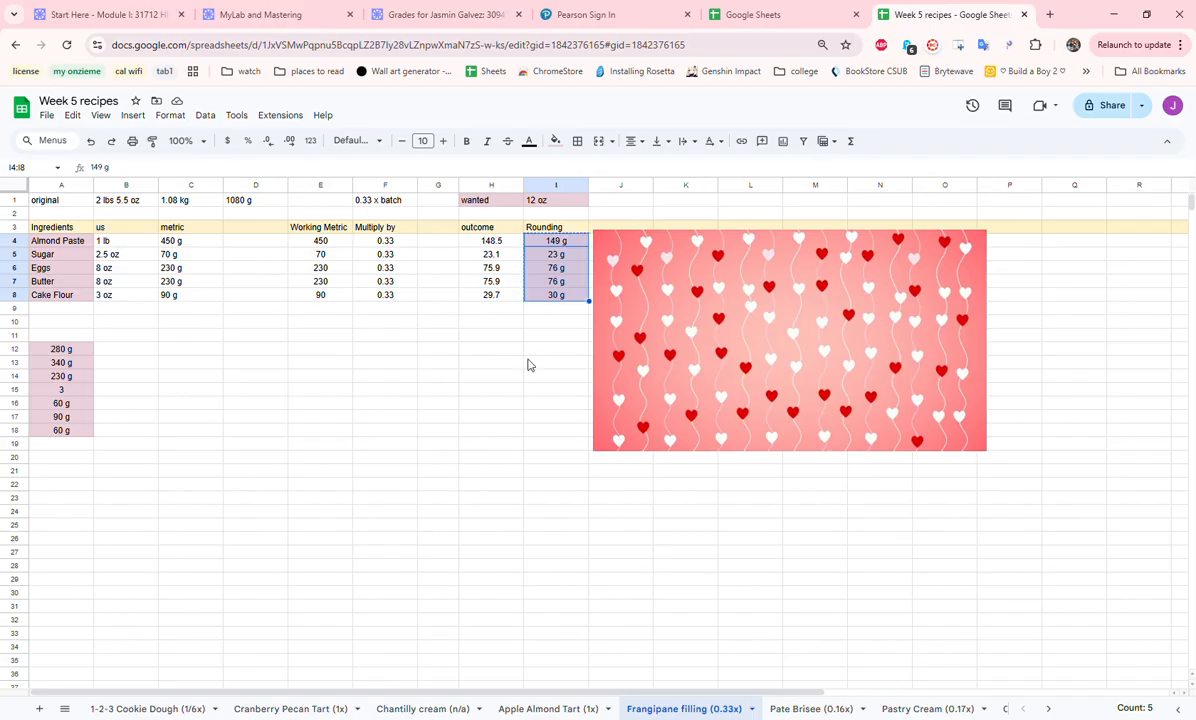
key("ctrl+c")
left_click(134, 352)
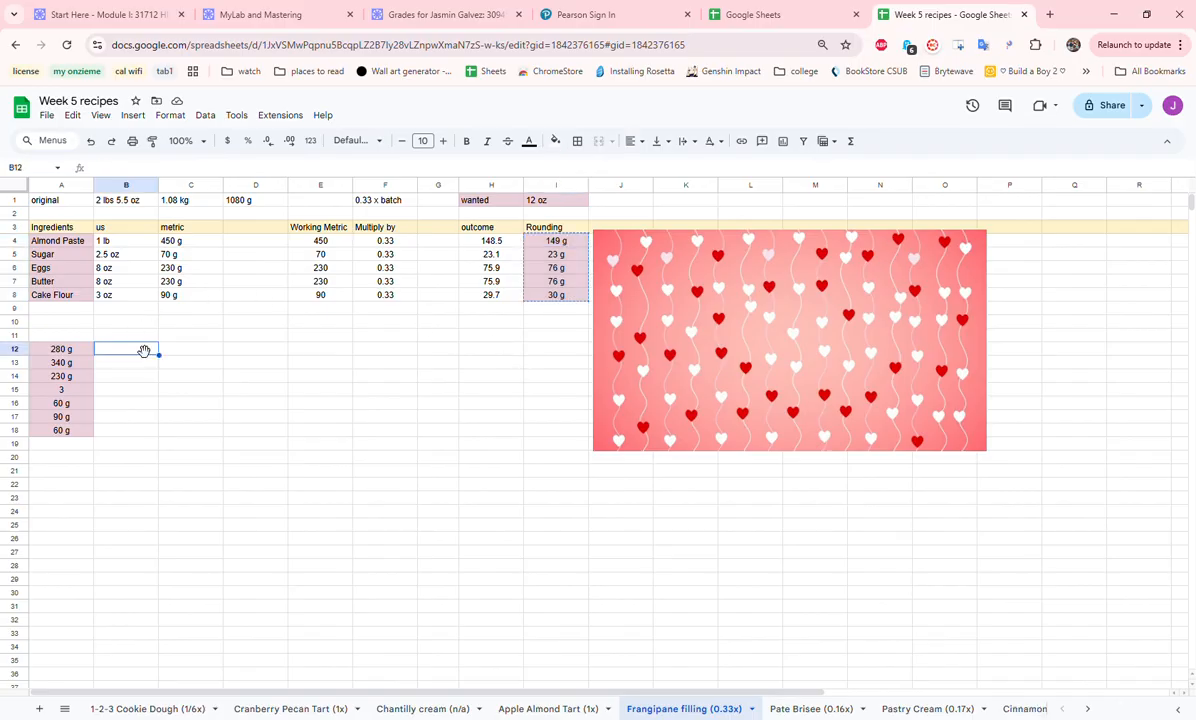
key("ctrl+v")
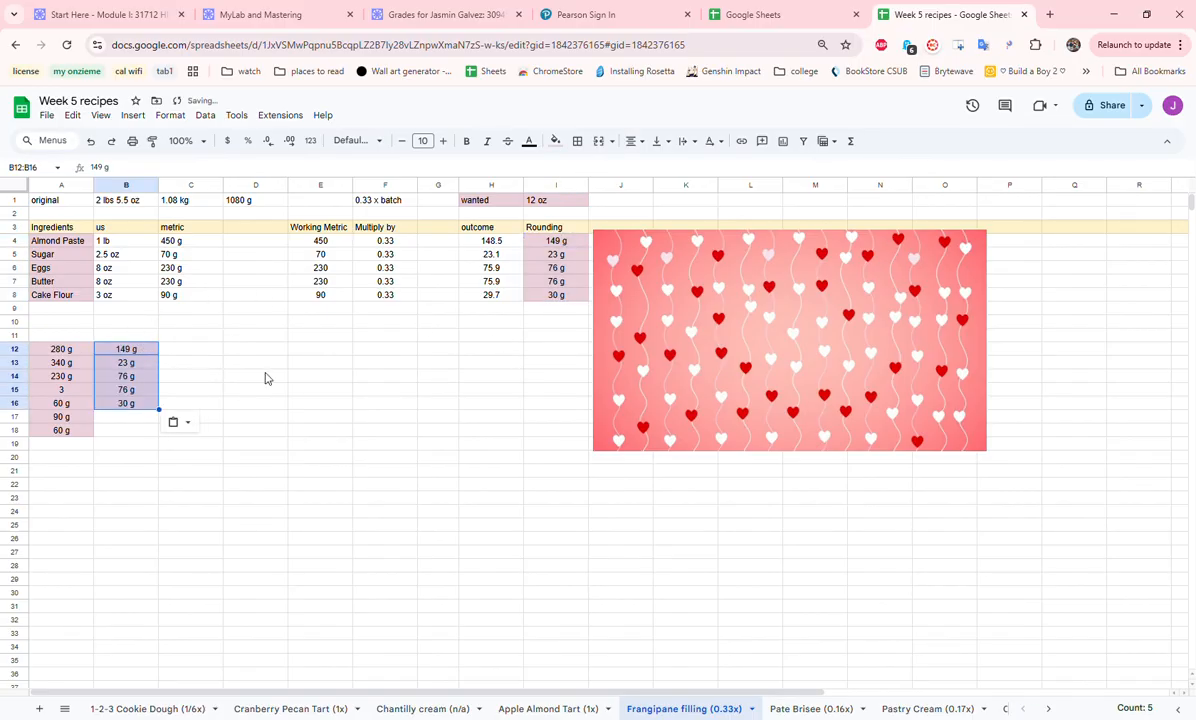
left_click(305, 394)
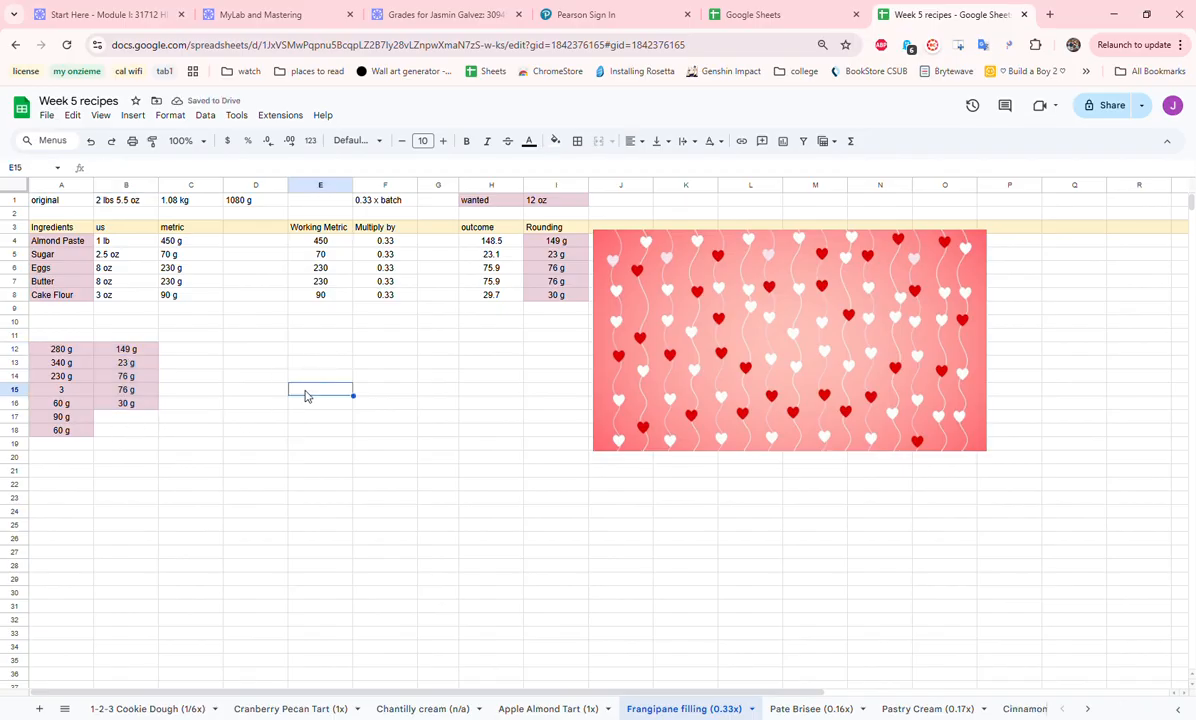
- Clear the amounts in A12:A18 and copy the ingredient names in A4:A8 to the cells starting at A12
left_click_drag(68, 353, 65, 440)
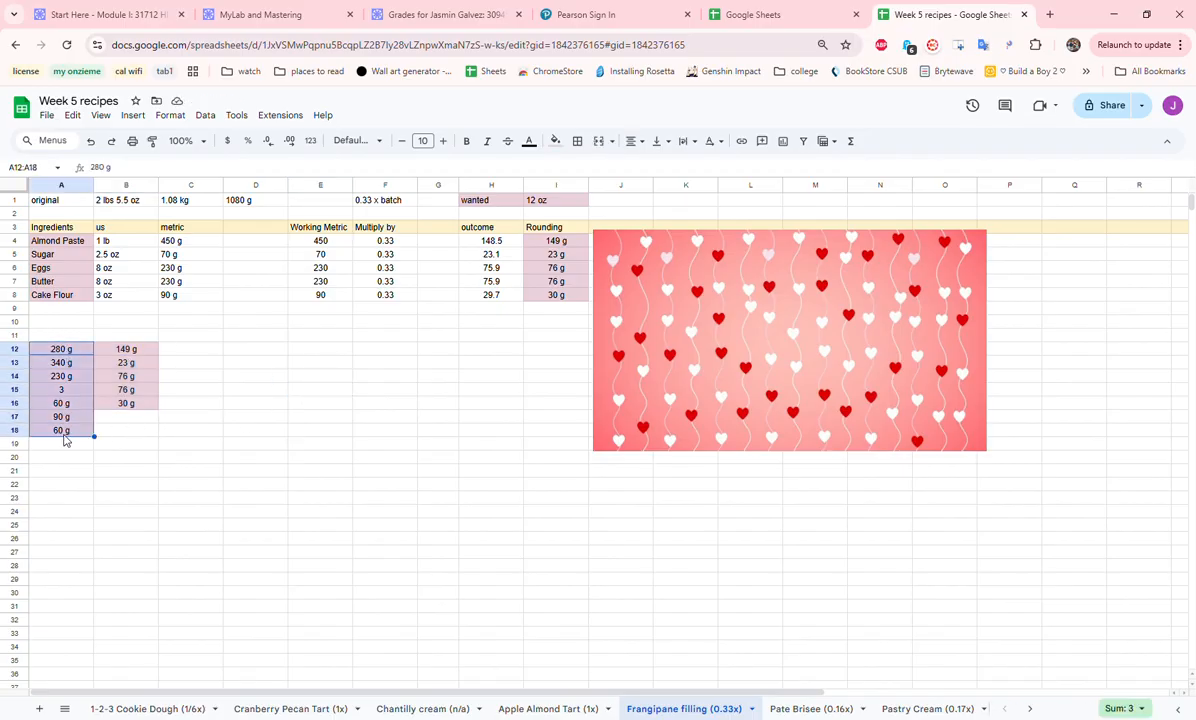
key("Delete")
left_click_drag(68, 226, 79, 304)
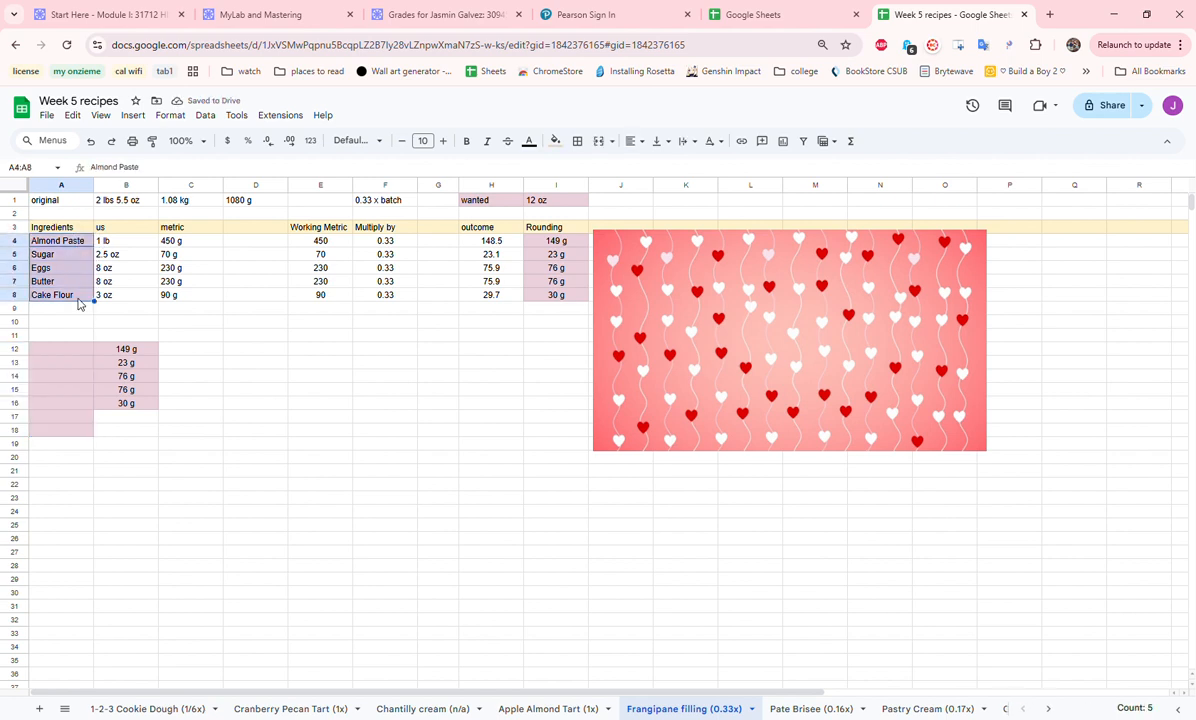
left_click(59, 350)
key("ctrl+v")
left_click(238, 402)
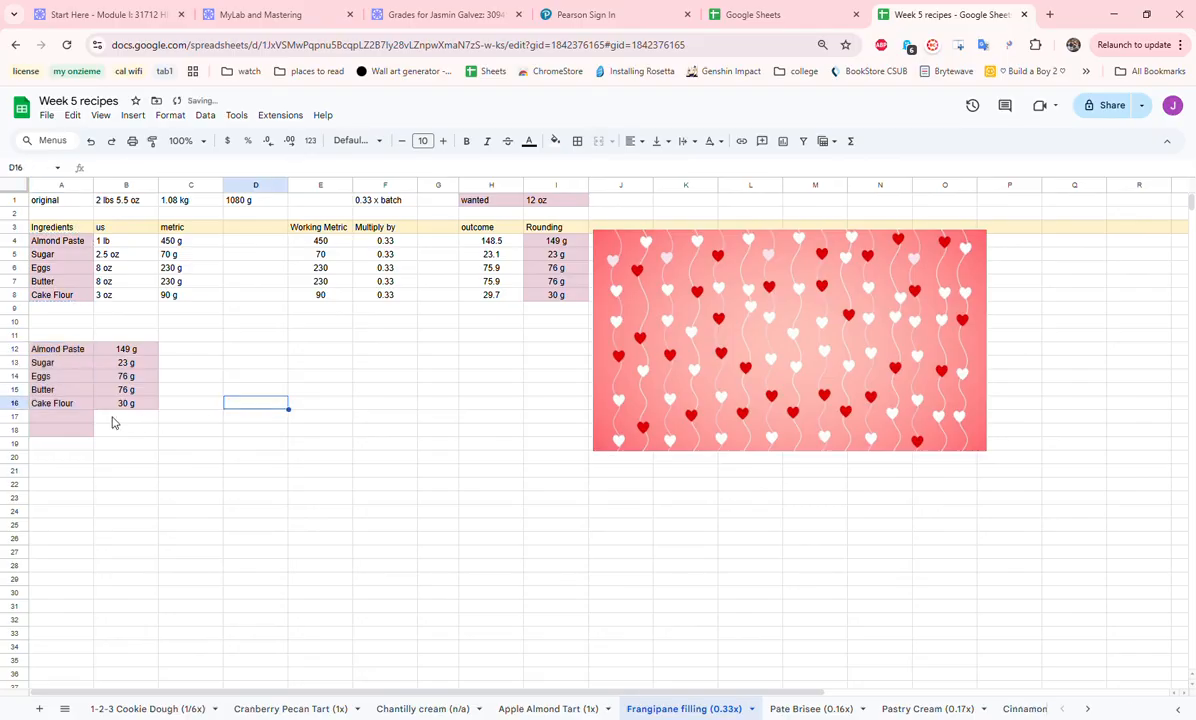
- Remove the fill colour from the empty cells A17:A18 and review the compiled ingredient list in A12:B16
left_click_drag(75, 416, 83, 428)
left_click(572, 143)
left_click(556, 142)
left_click(586, 167)
left_click(130, 417)
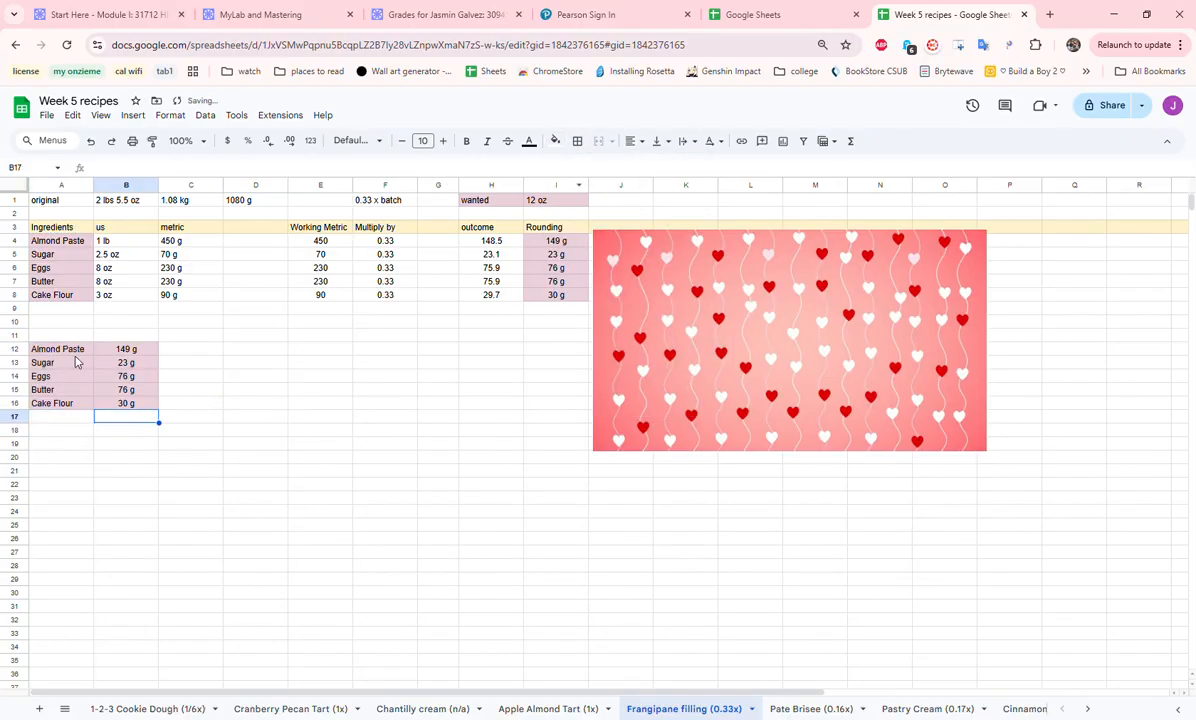
left_click_drag(72, 355, 130, 398)
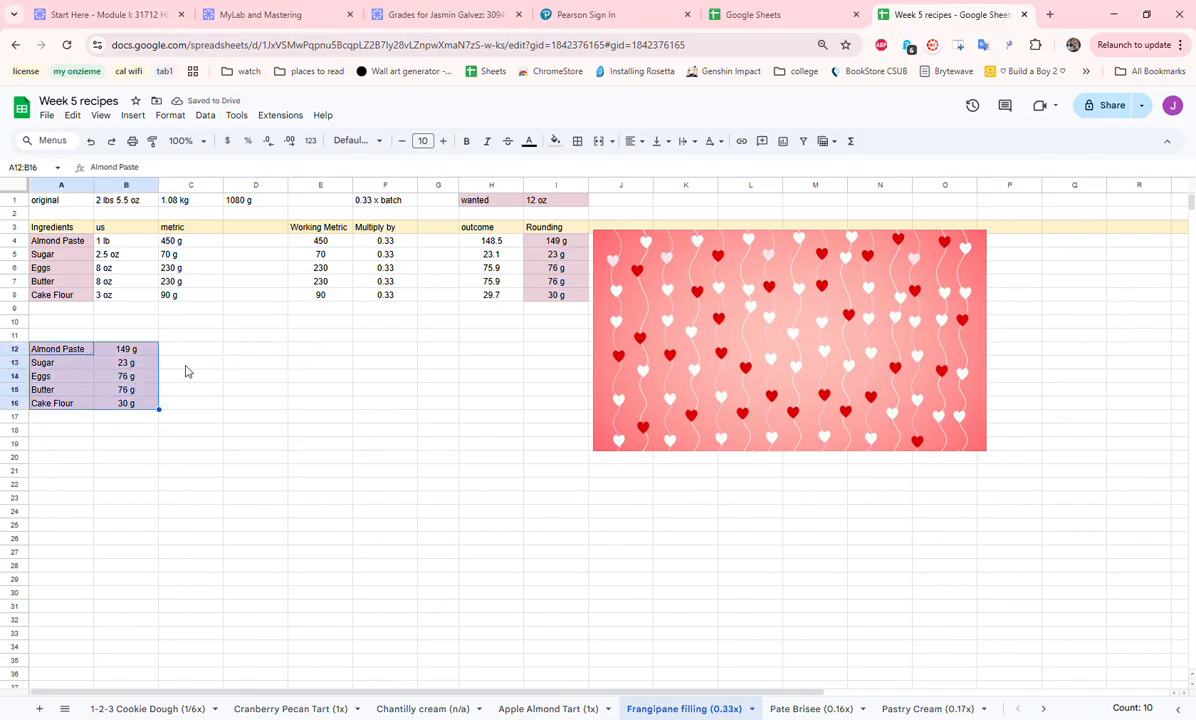
left_click(326, 488)
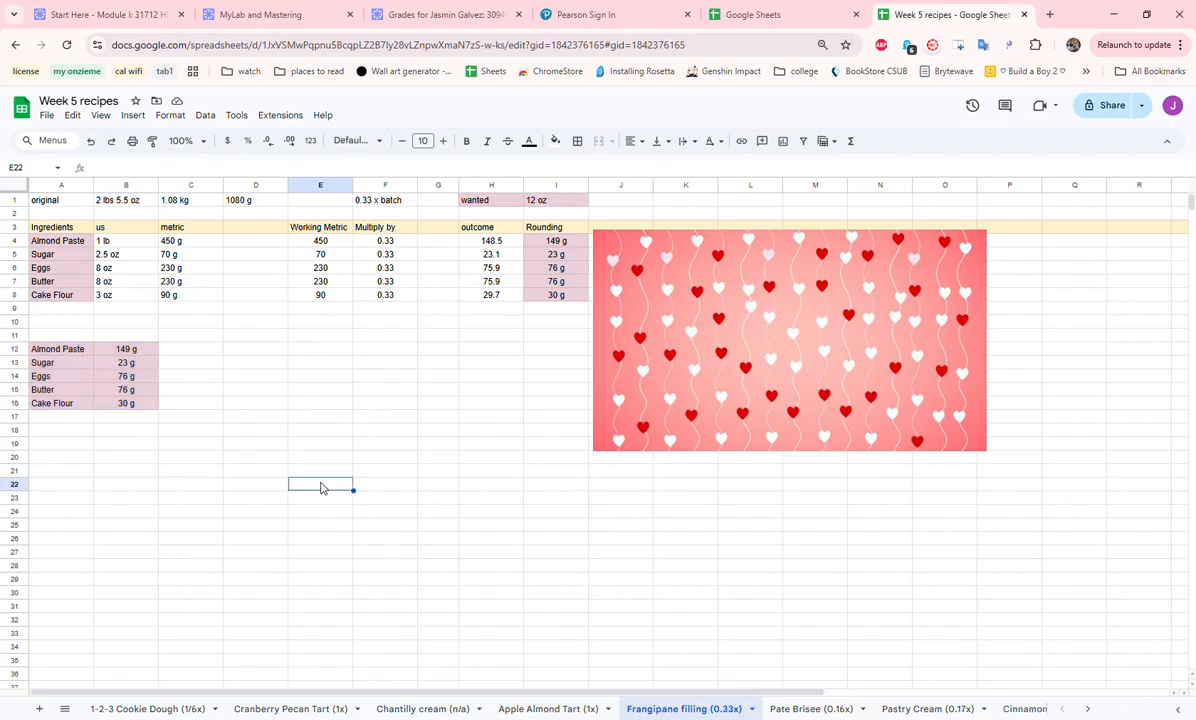
- On the Pate Brisee (0.16x) sheet, copy the ingredient names in A4:A8 to the cells starting at A16
left_click(826, 711)
left_click_drag(38, 241, 52, 296)
key("ctrl+c")
left_click(63, 405)
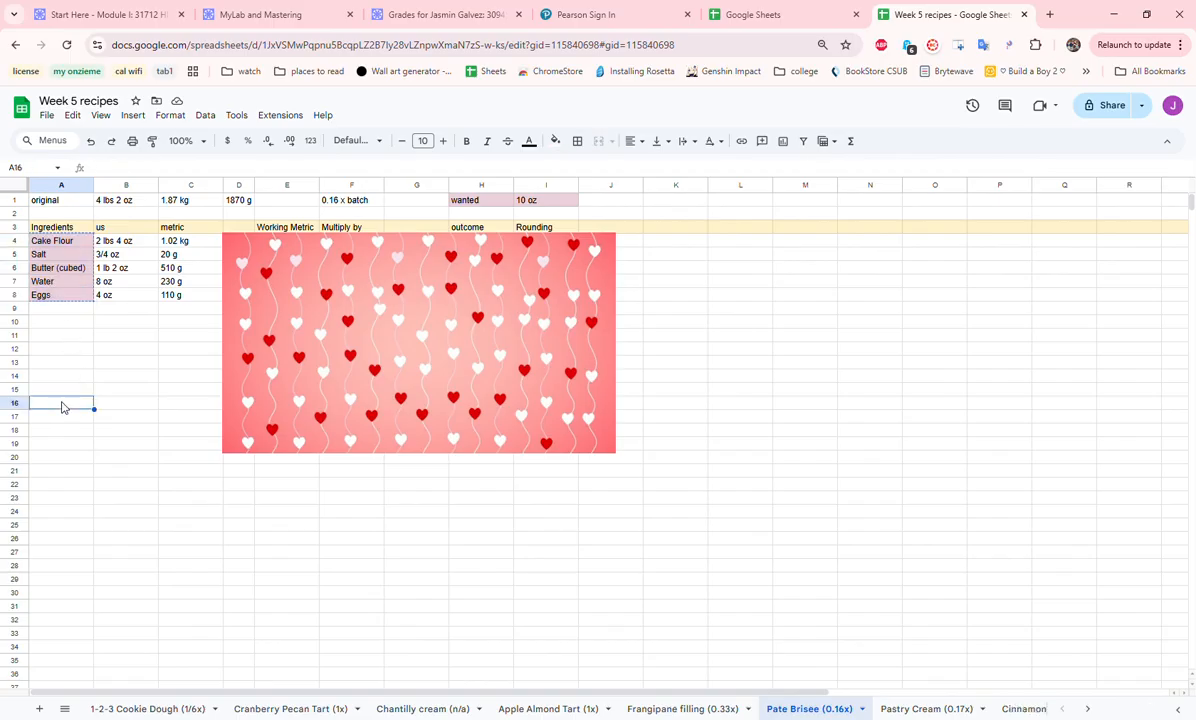
key("ctrl+v")
left_click(139, 398)
- Review the us and metric amounts of the Pate Brisee ingredients in B4:C8
left_click(144, 248)
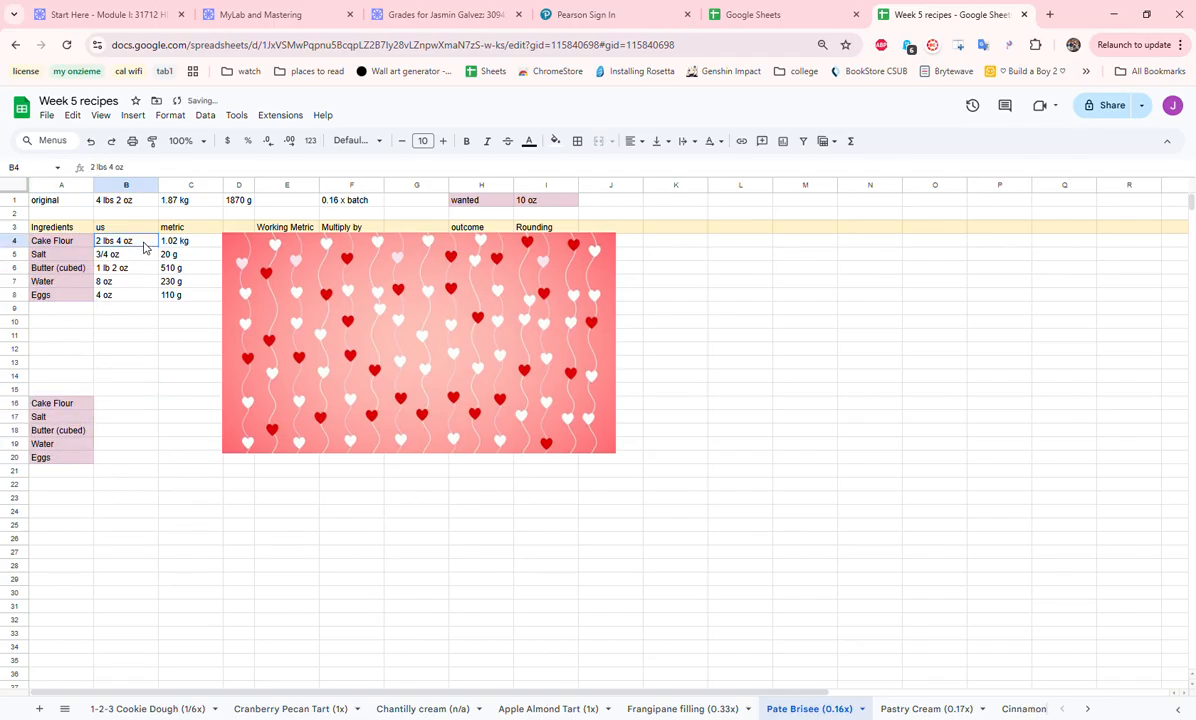
left_click_drag(144, 248, 136, 294)
left_click_drag(185, 245, 187, 296)
- Move the heart image off column D and enter 1020 g in D4 for the Cake Flour
left_click_drag(287, 310, 328, 308)
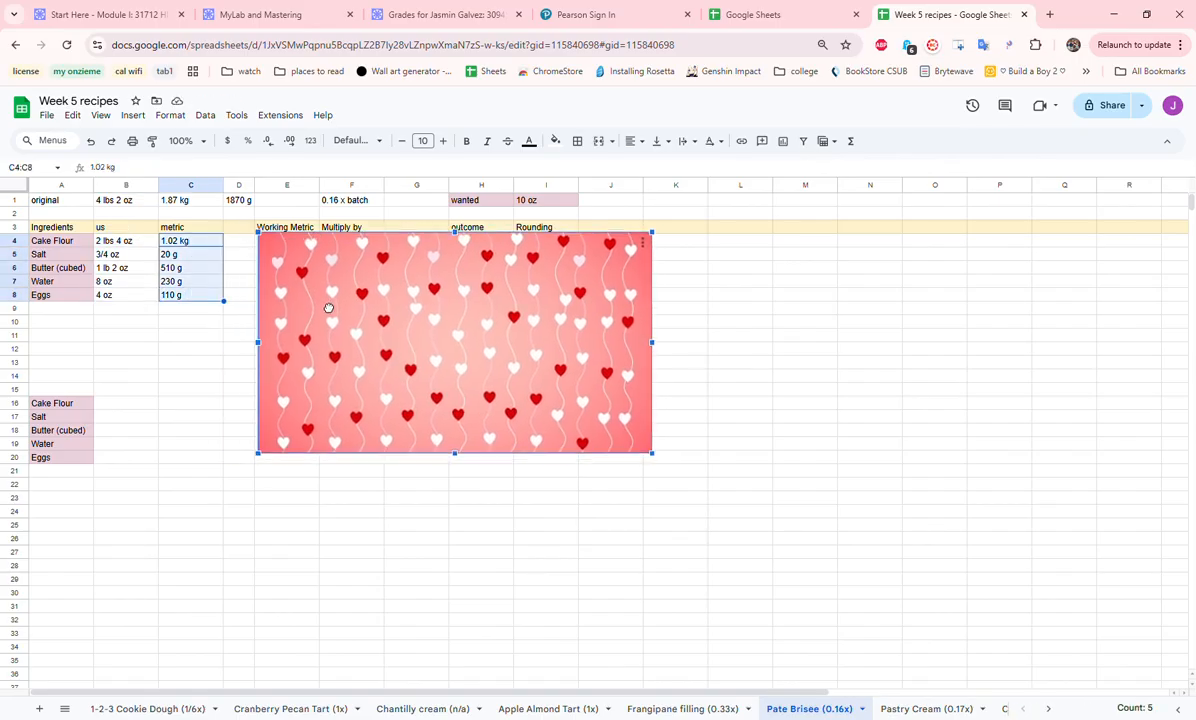
left_click(228, 241)
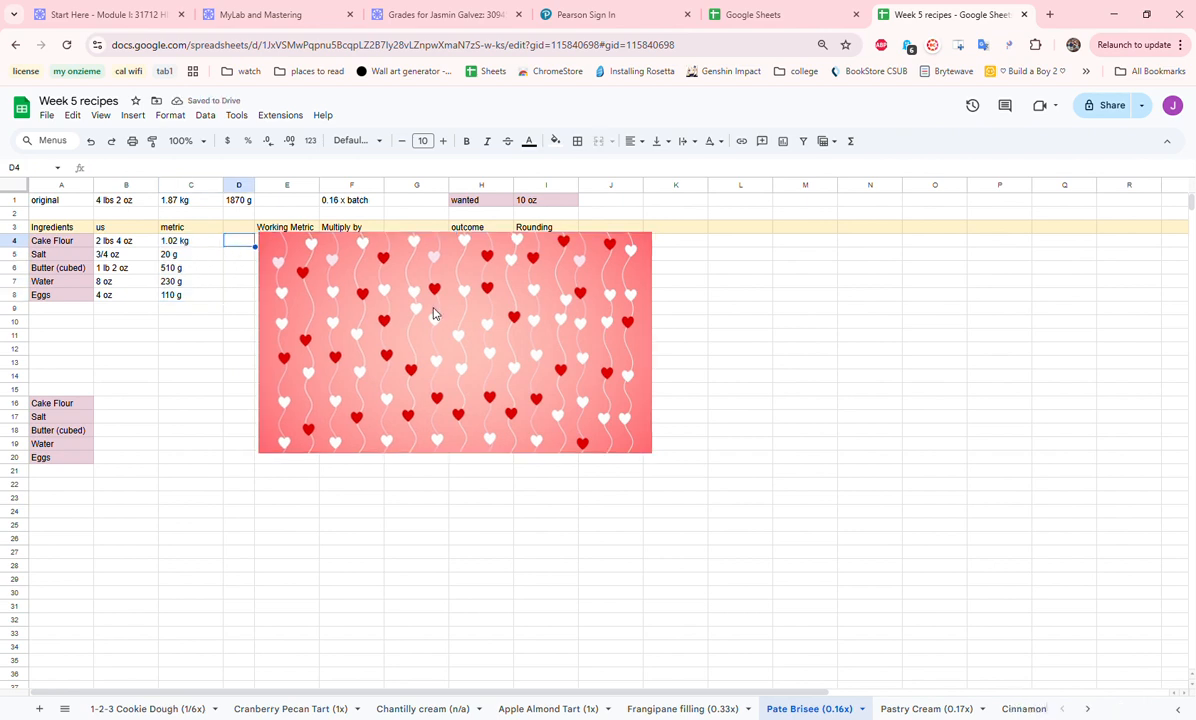
type("1020 g")
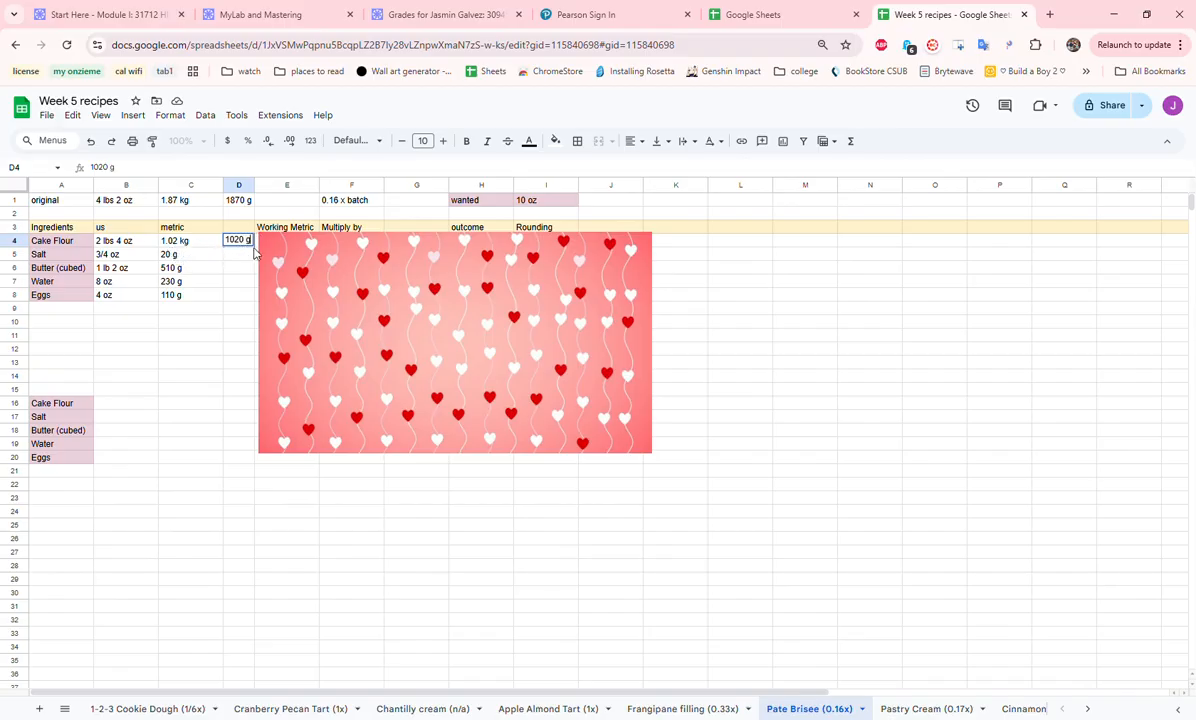
left_click(230, 294)
- Move the heart image aside to uncover the Working Metric column and review the amounts in E4:E8
left_click(342, 290)
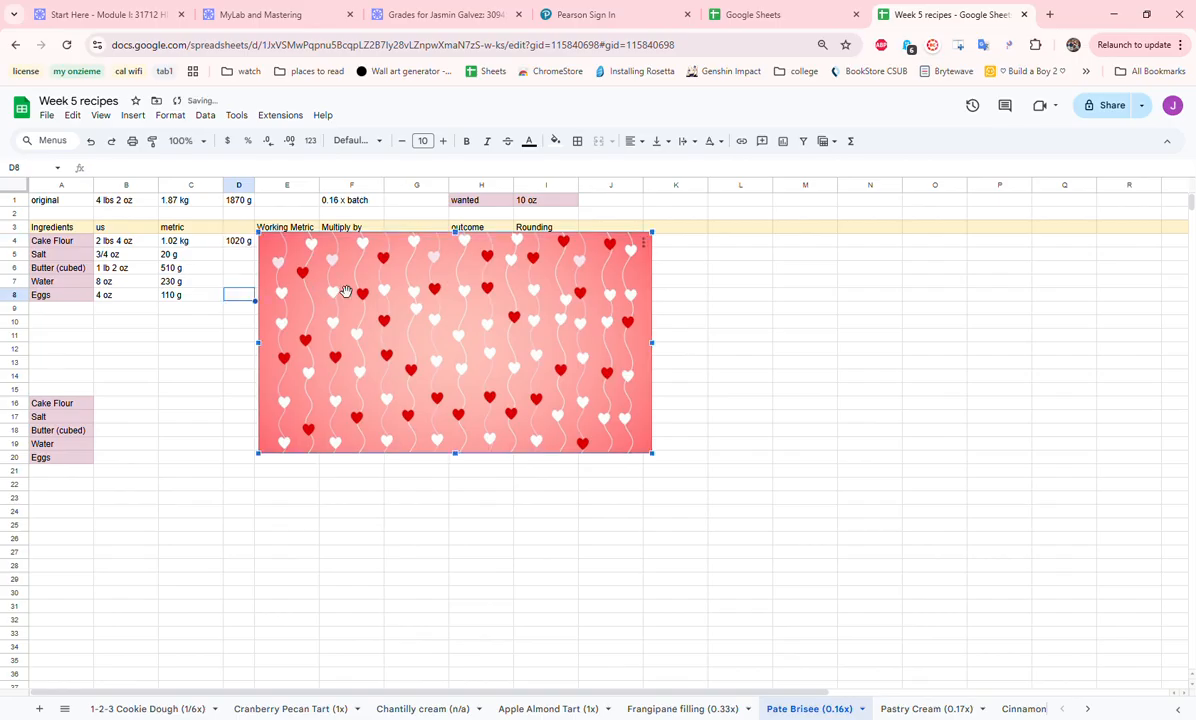
left_click(246, 348)
left_click(306, 294)
left_click_drag(313, 304, 373, 302)
left_click_drag(300, 245, 305, 299)
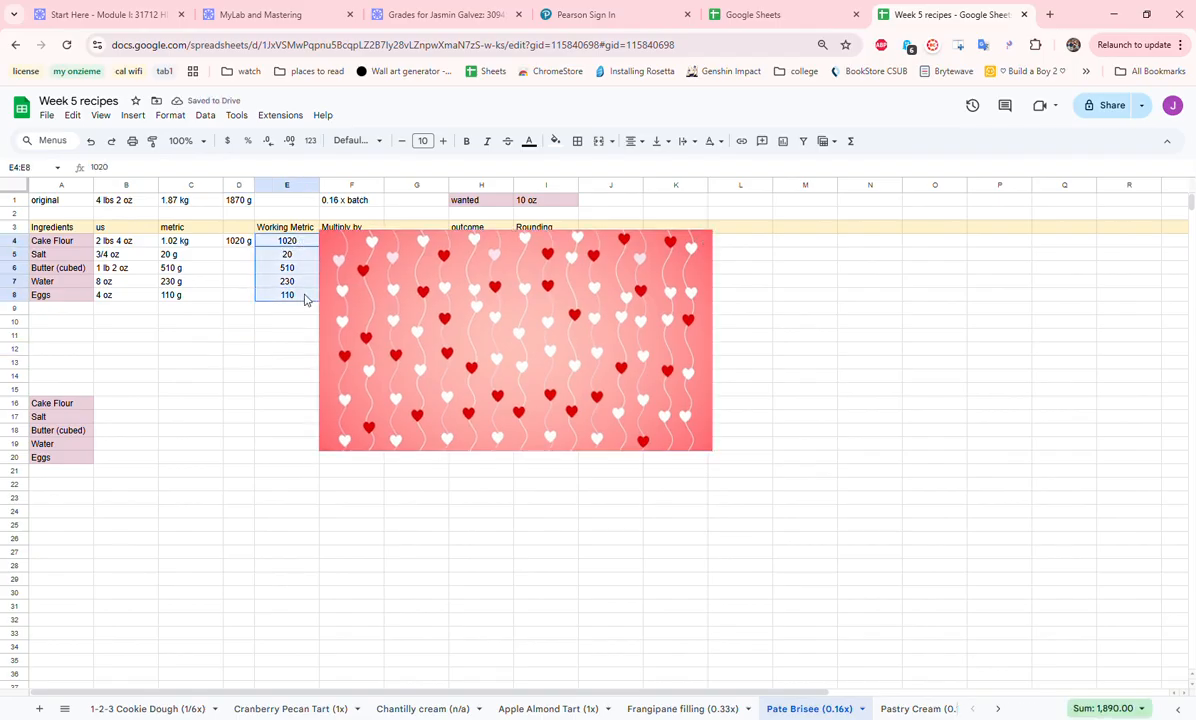
- Move the heart image further aside to uncover the Multiply by, outcome and Rounding columns of the Pate Brisee recipe
left_click(352, 292)
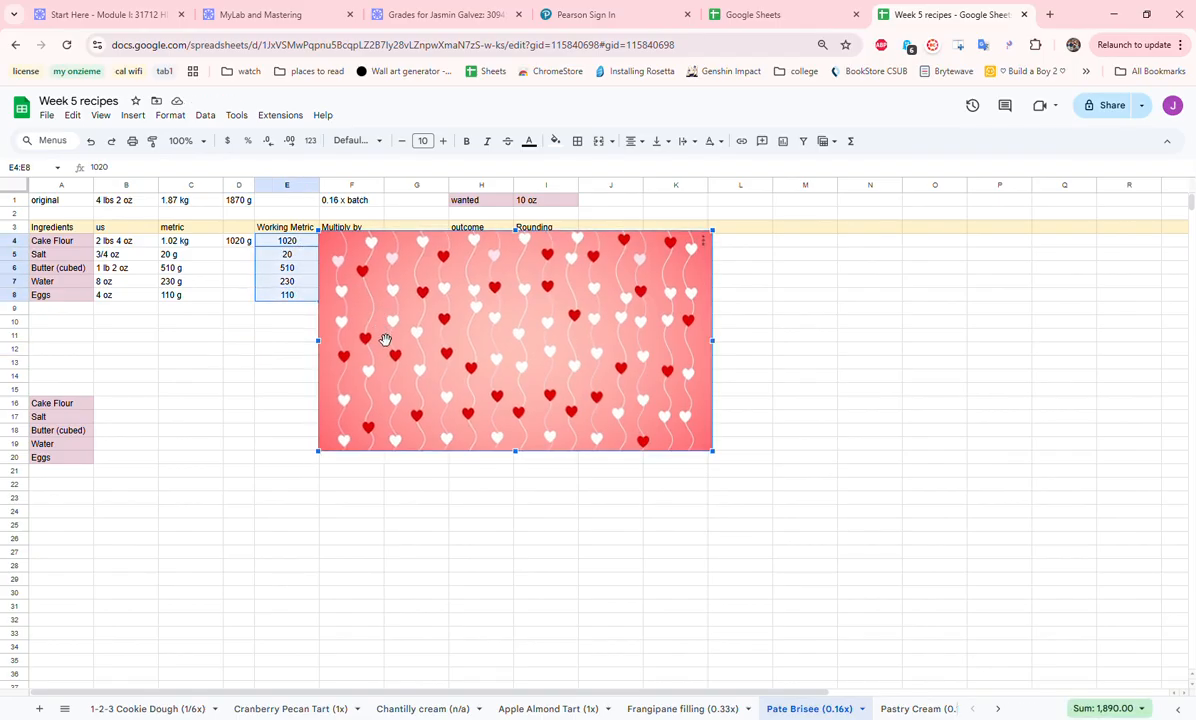
left_click_drag(385, 340, 443, 338)
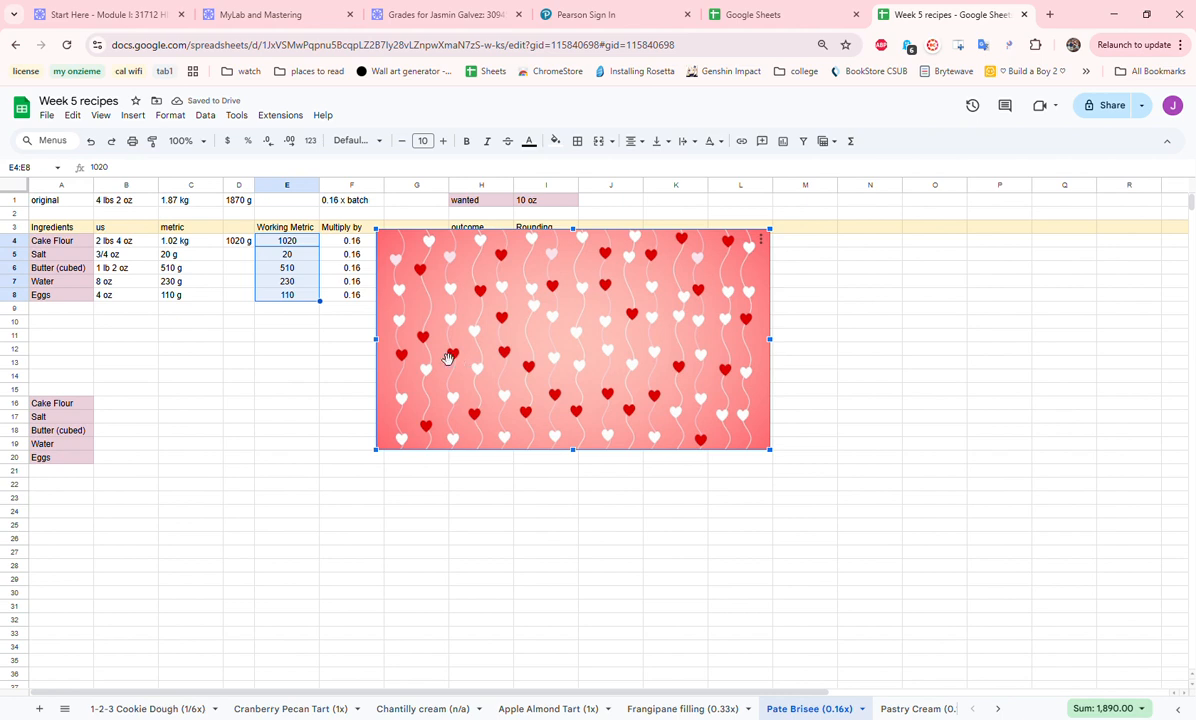
left_click_drag(448, 358, 588, 358)
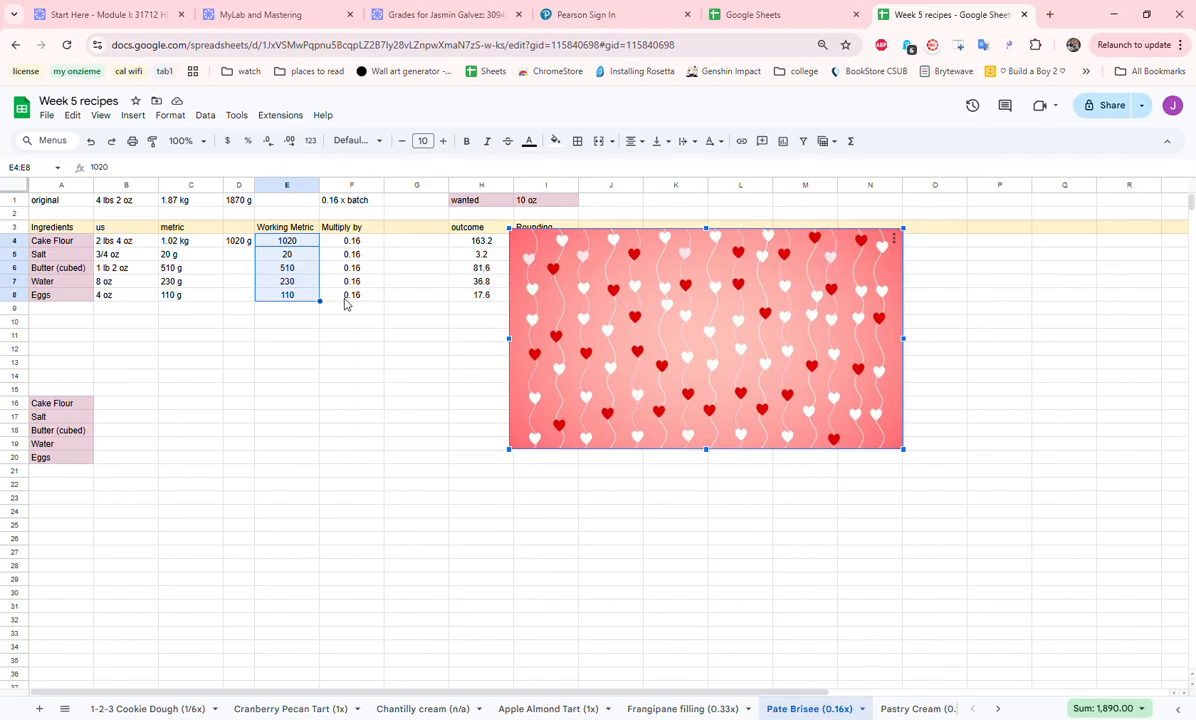
left_click_drag(540, 315, 596, 311)
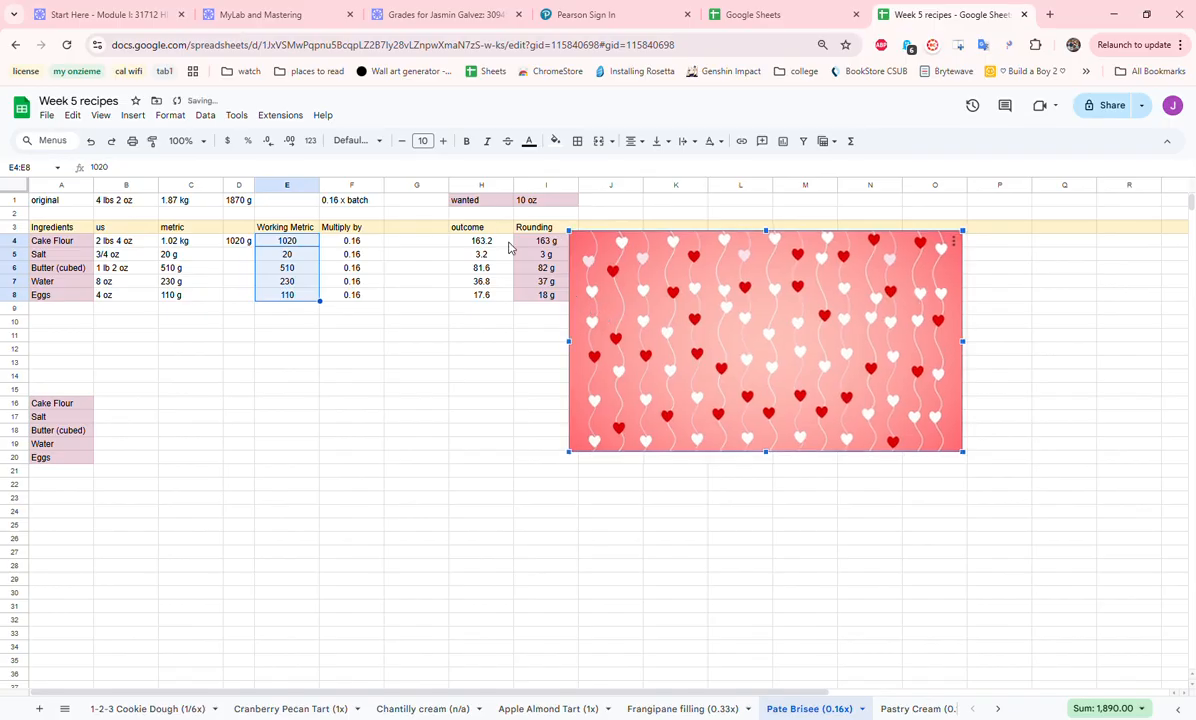
- Copy the rounded amounts in I4:I8 to the cells starting at B16 and review the compiled list in A16:B20
left_click_drag(546, 241, 542, 297)
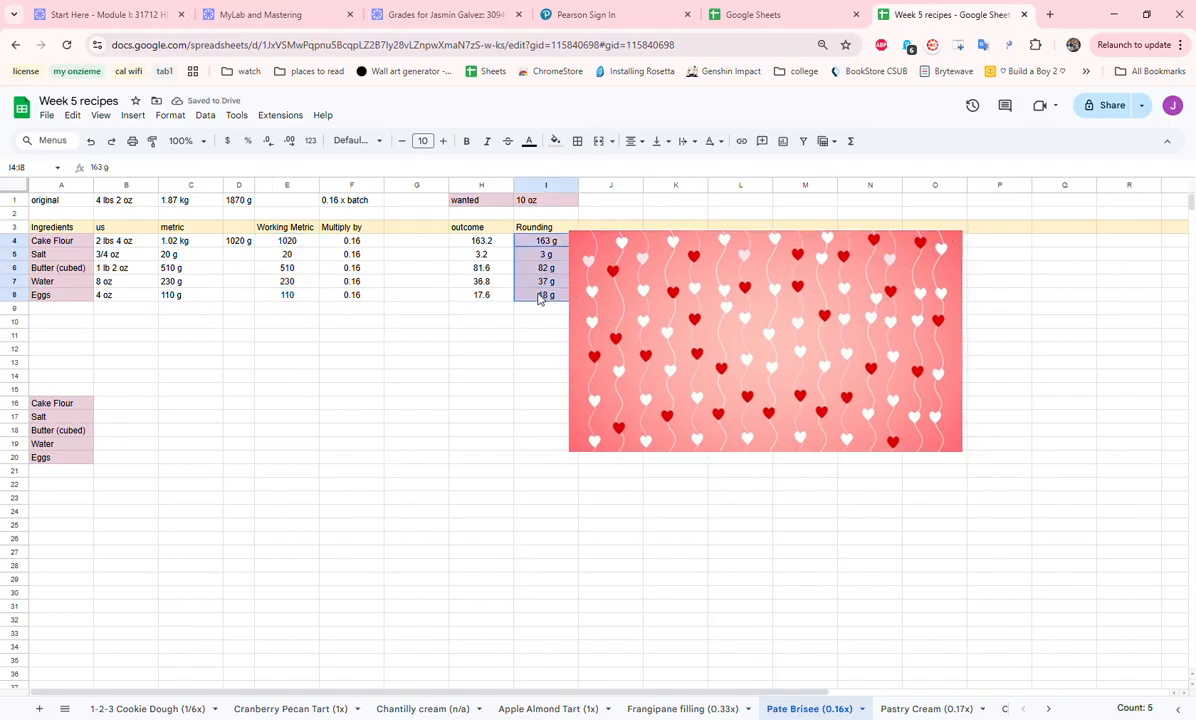
key("ctrl+c")
left_click(139, 406)
key("ctrl+v")
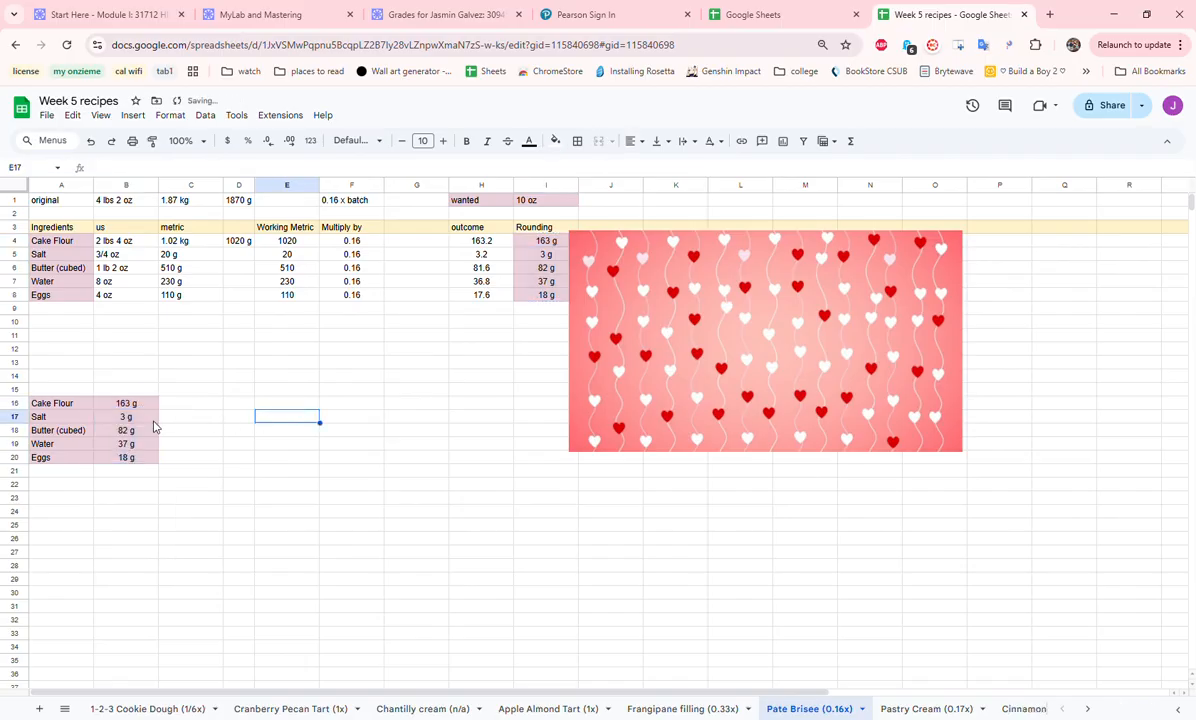
left_click_drag(60, 403, 147, 463)
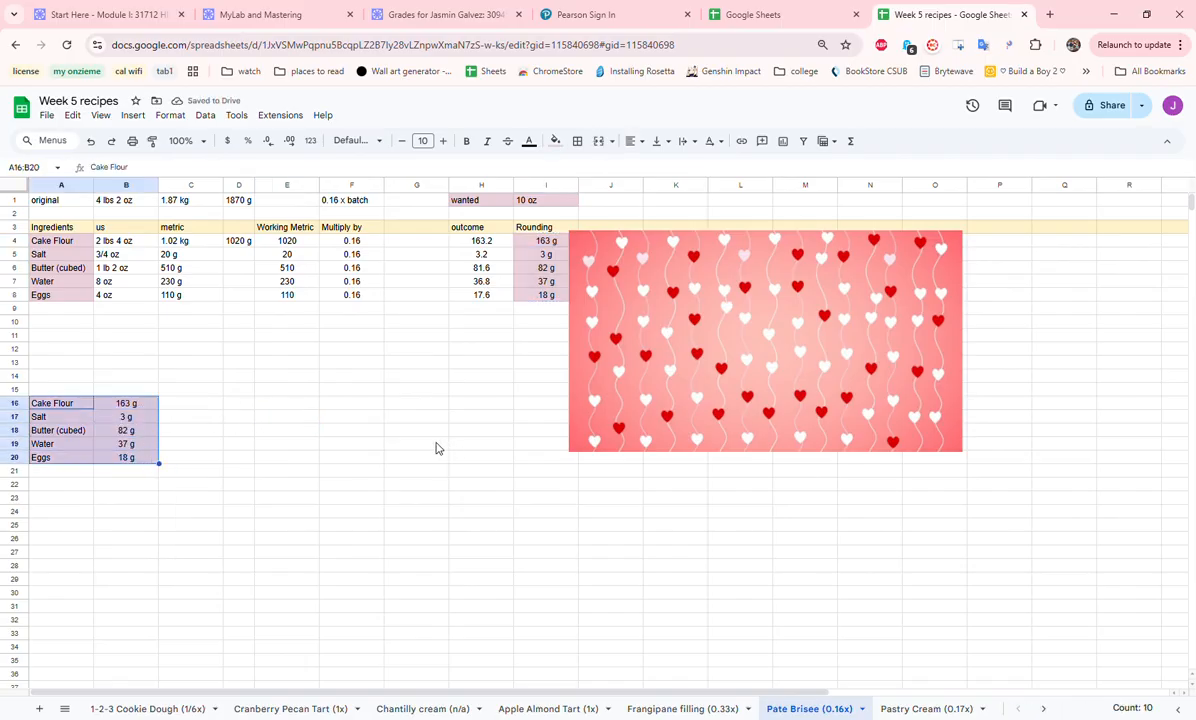
- On the Pastry Cream (0.17x) sheet, copy the ingredient names in A4:A10 to the cells starting at A15
left_click(925, 711)
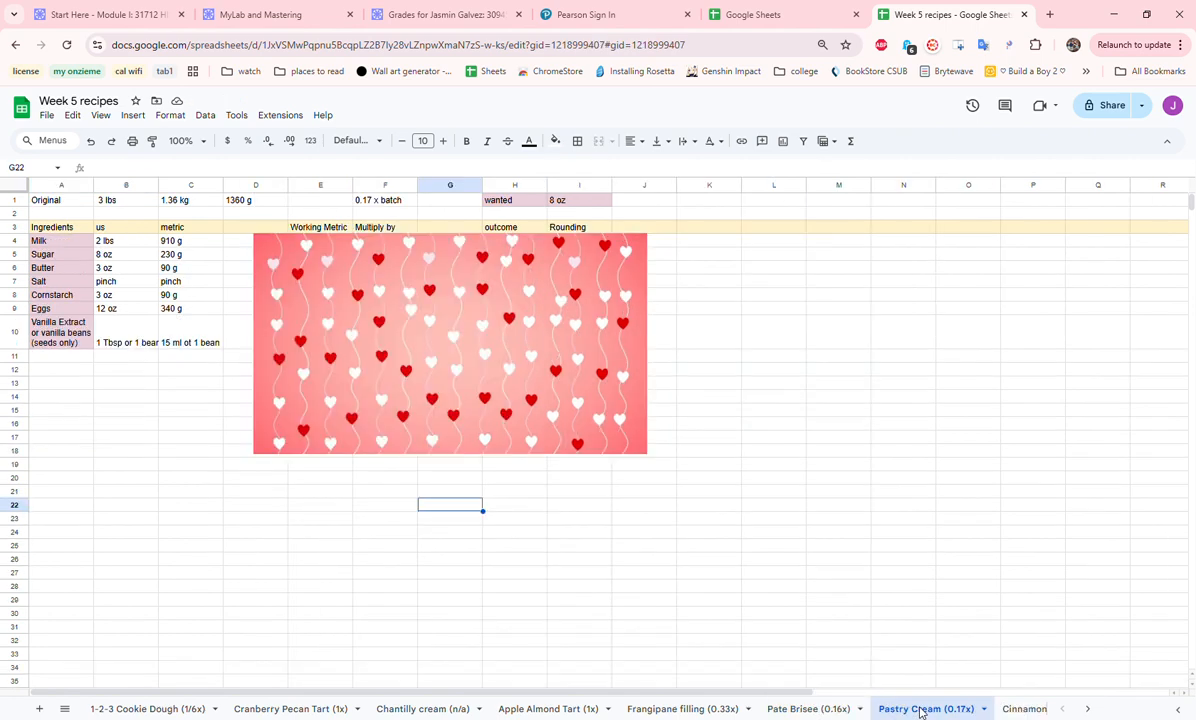
left_click_drag(57, 248, 60, 340)
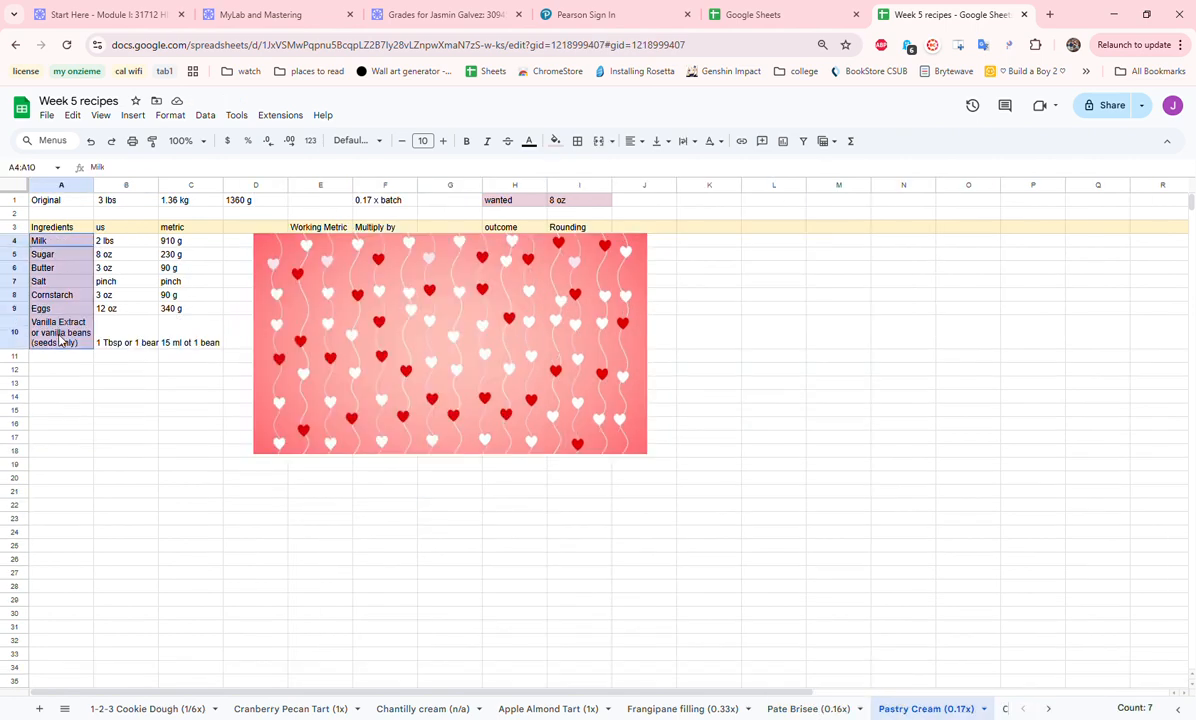
key("ctrl+c")
left_click(45, 415)
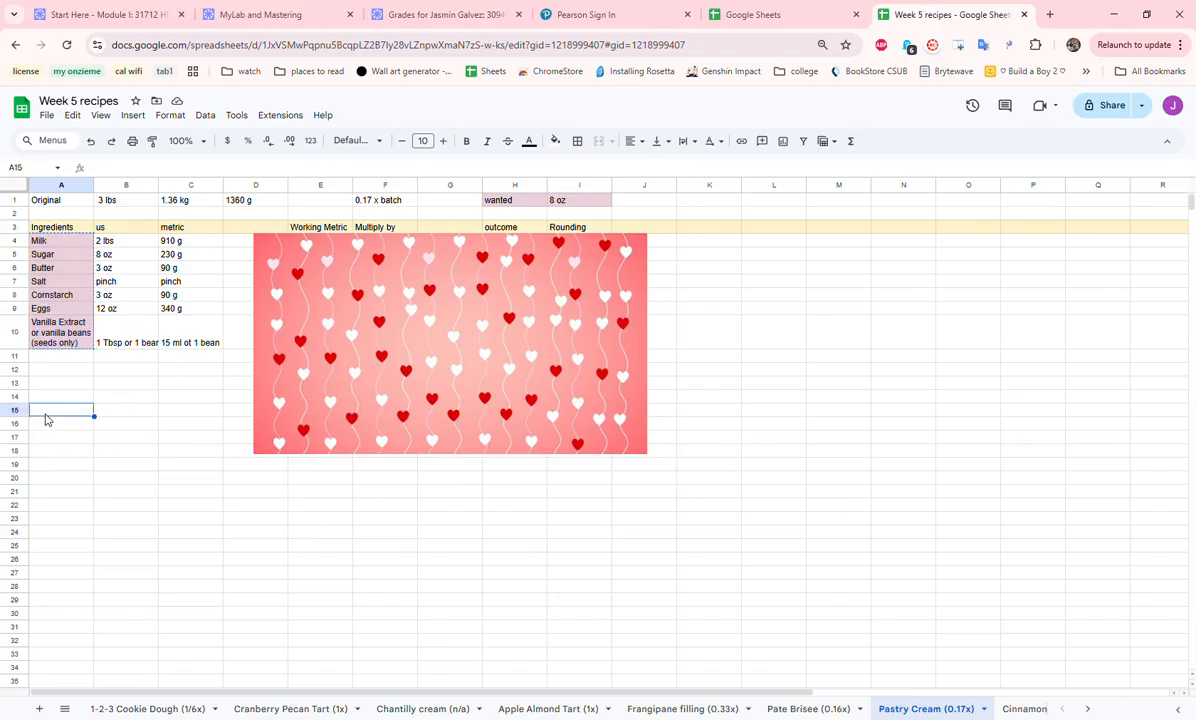
key("ctrl+v")
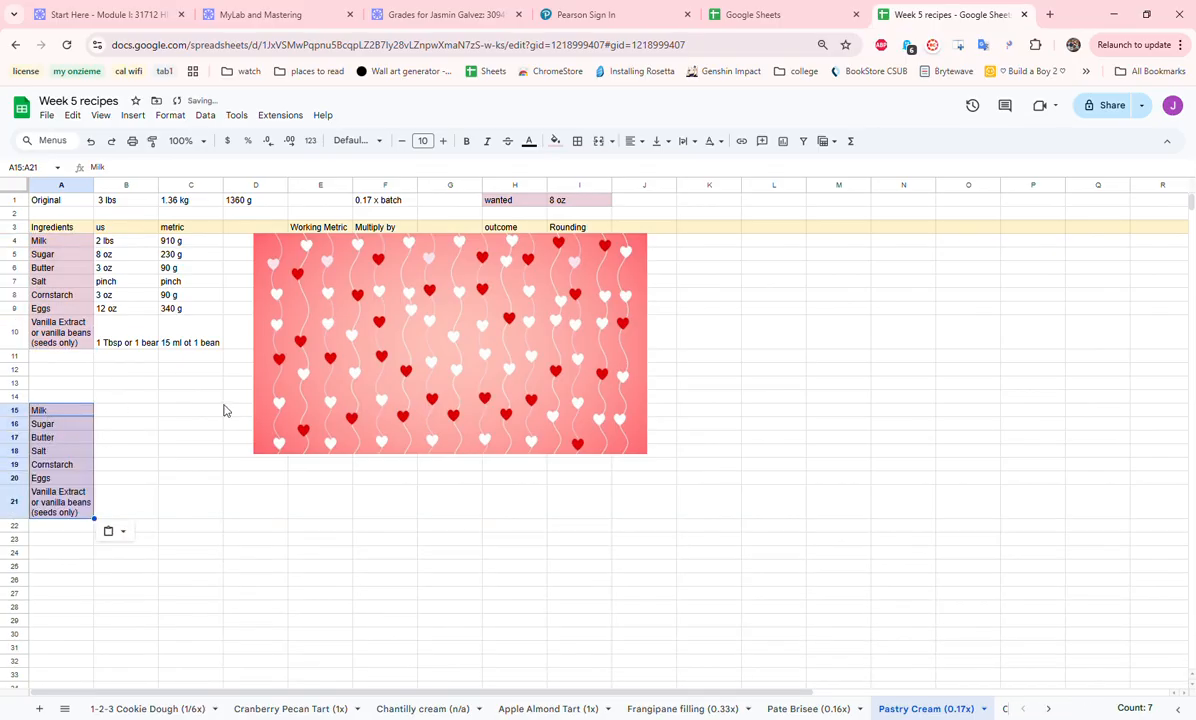
left_click(275, 375)
left_click(123, 464)
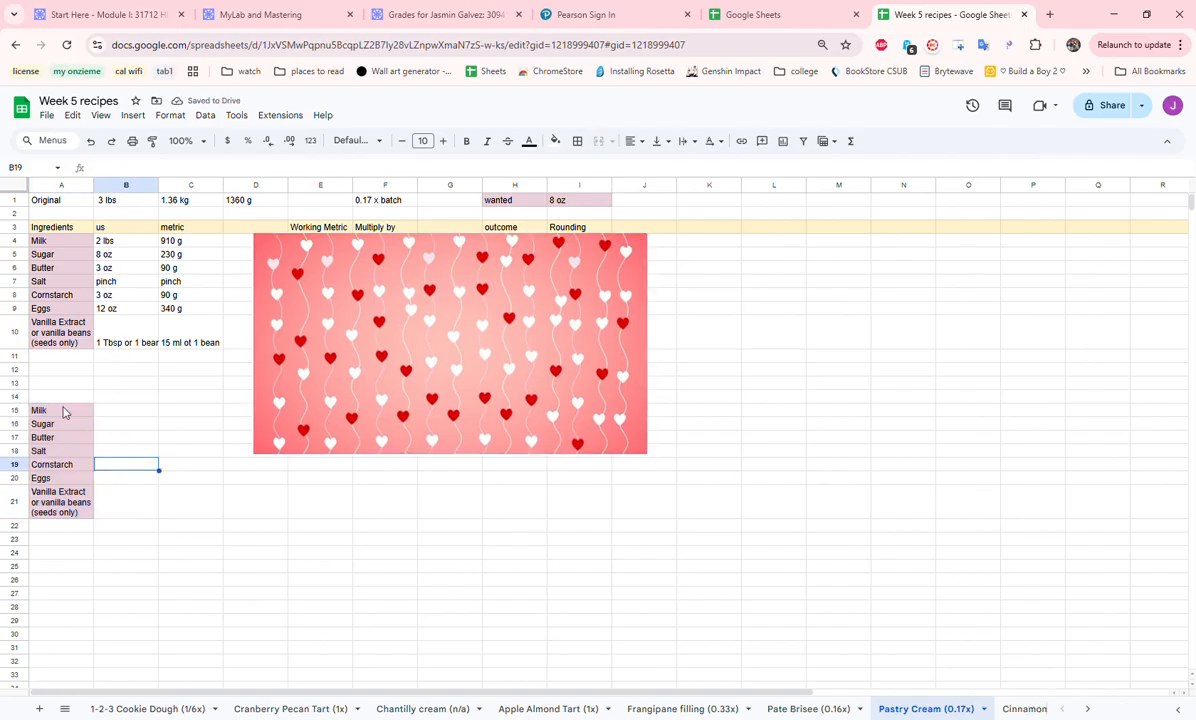
- Set the text in columns A to J of the Pastry Cream sheet to wrap within its cells
left_click_drag(139, 244, 143, 340)
left_click_drag(75, 185, 614, 192)
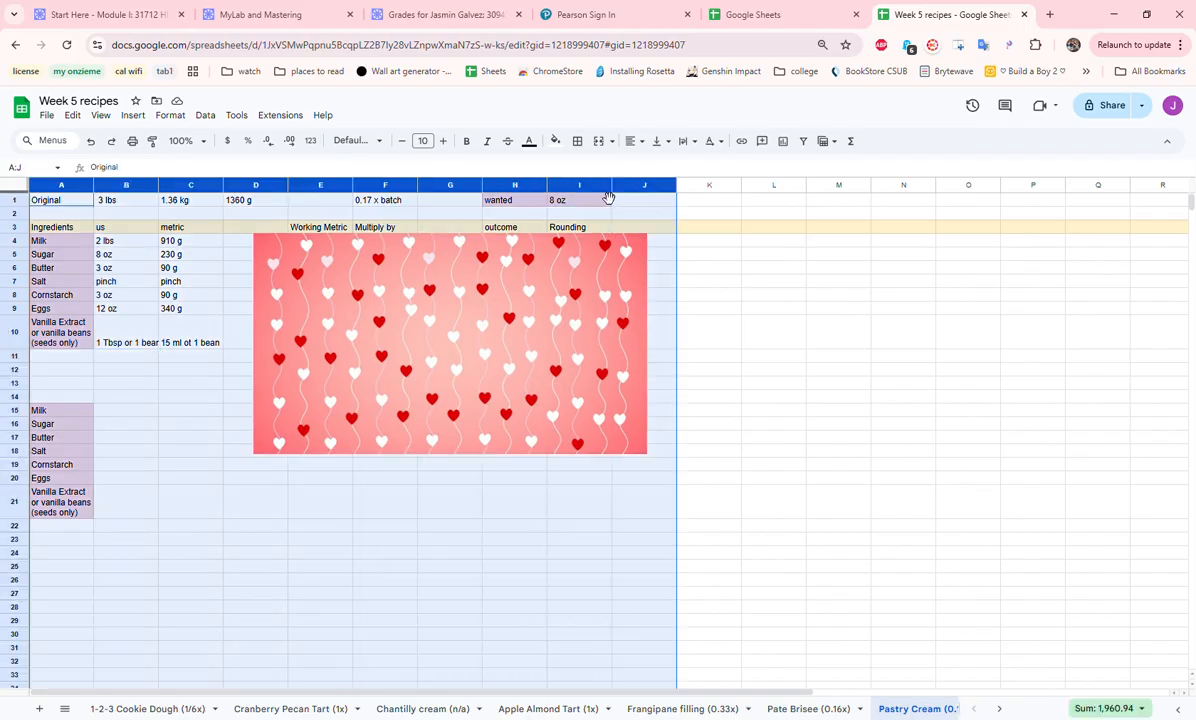
left_click(172, 116)
mouse_move(224, 235)
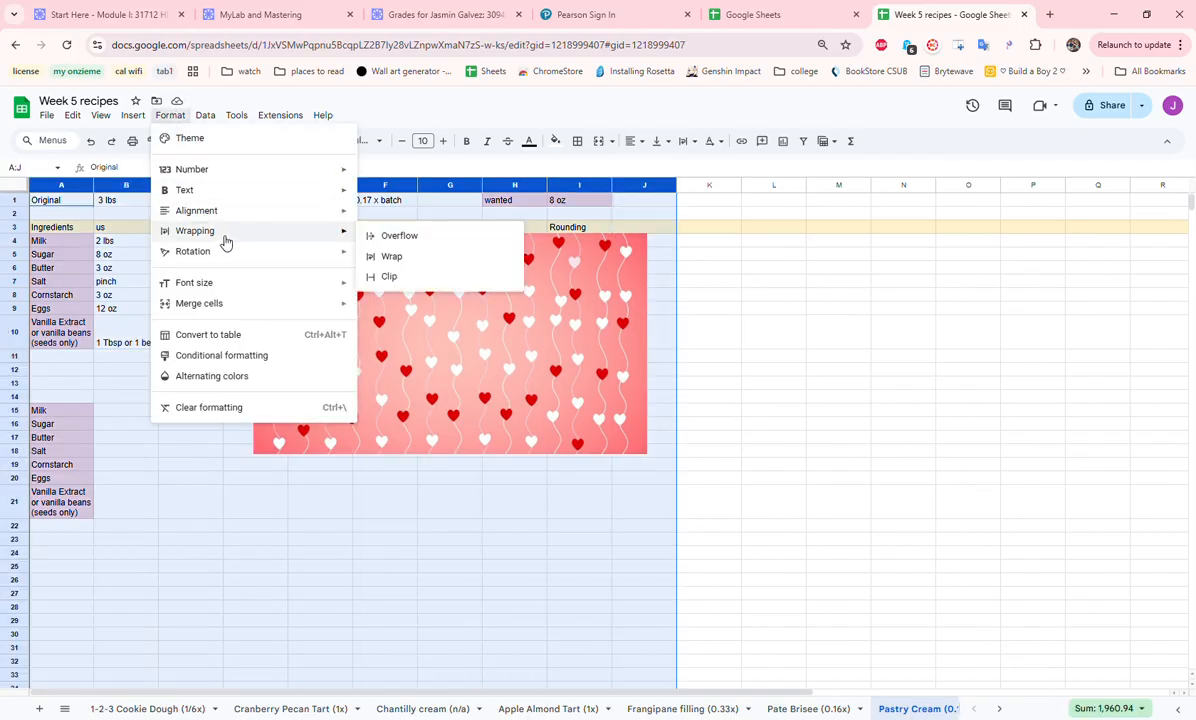
left_click(397, 257)
left_click(165, 425)
- Review the us amounts in B4:B10, including the full vanilla entry in B10
left_click(125, 243)
left_click_drag(126, 244, 127, 332)
double_click(127, 332)
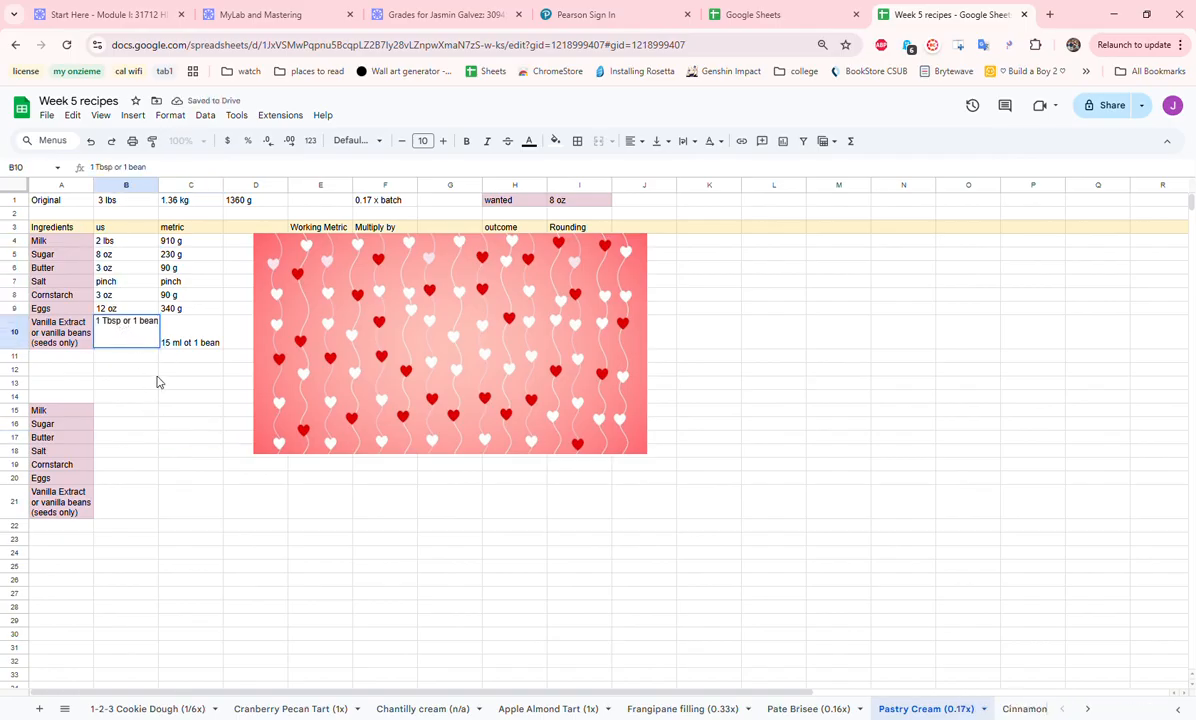
left_click(134, 370)
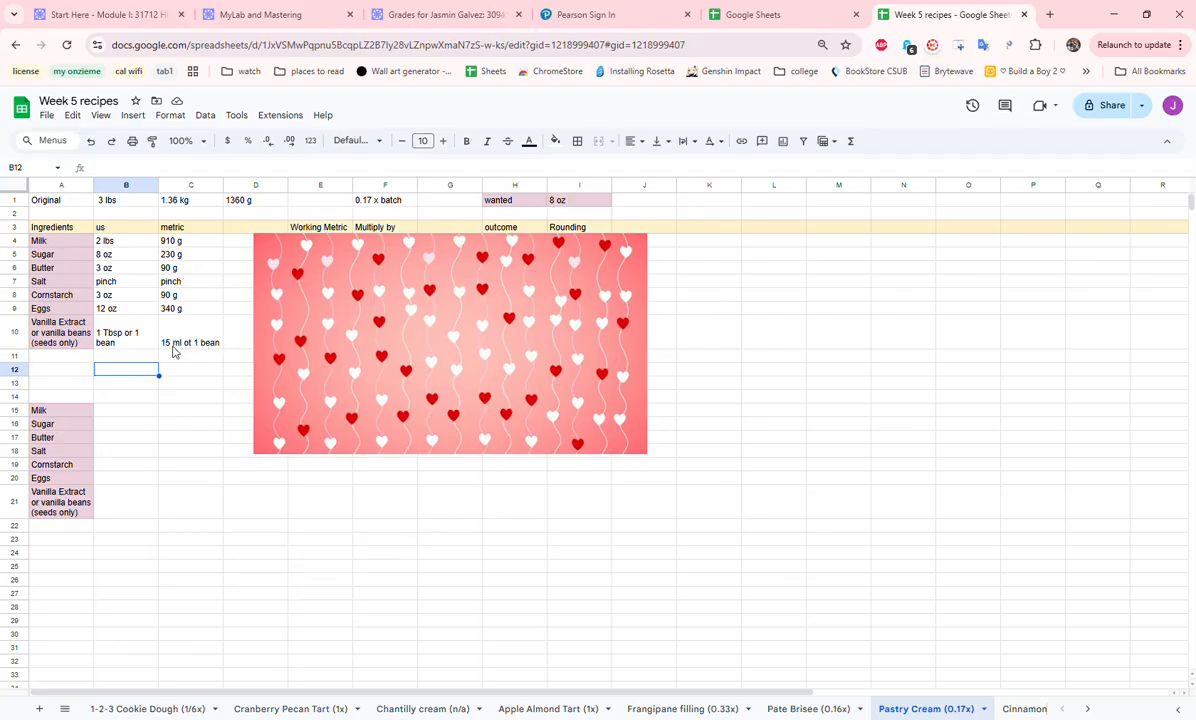
- Enter "15 g or 1 bean" in D10 beside the vanilla's metric amount
left_click(240, 342)
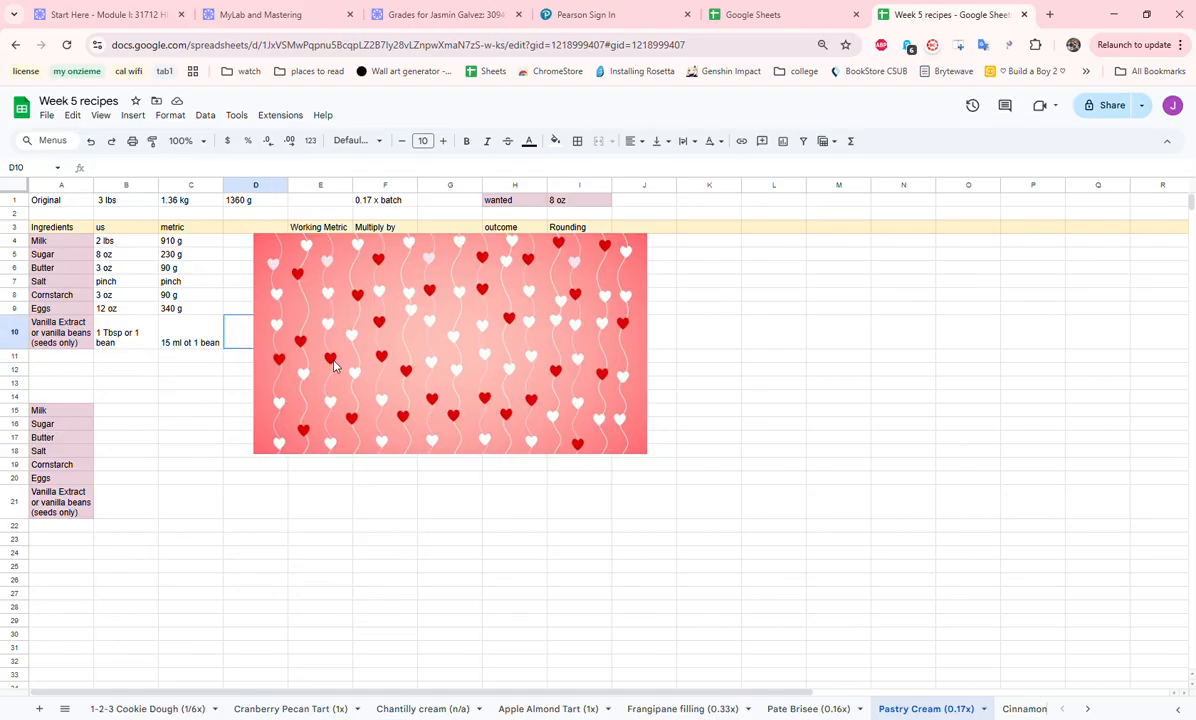
type("15 g or 1 bean")
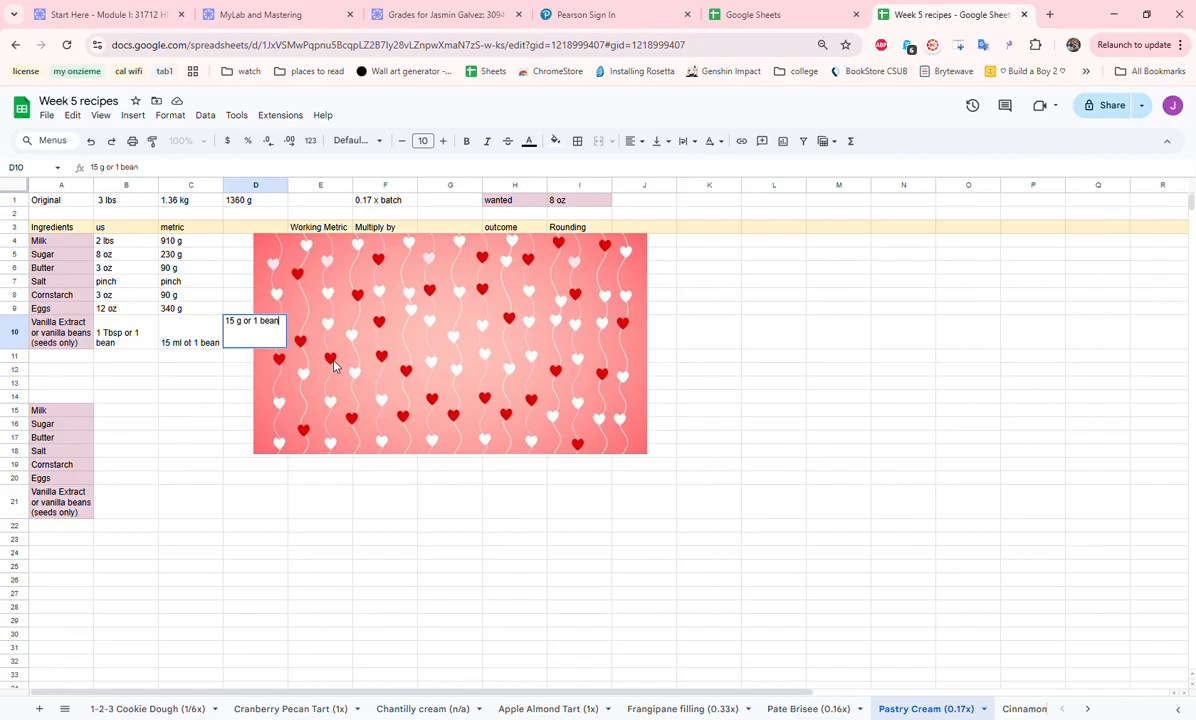
left_click(219, 498)
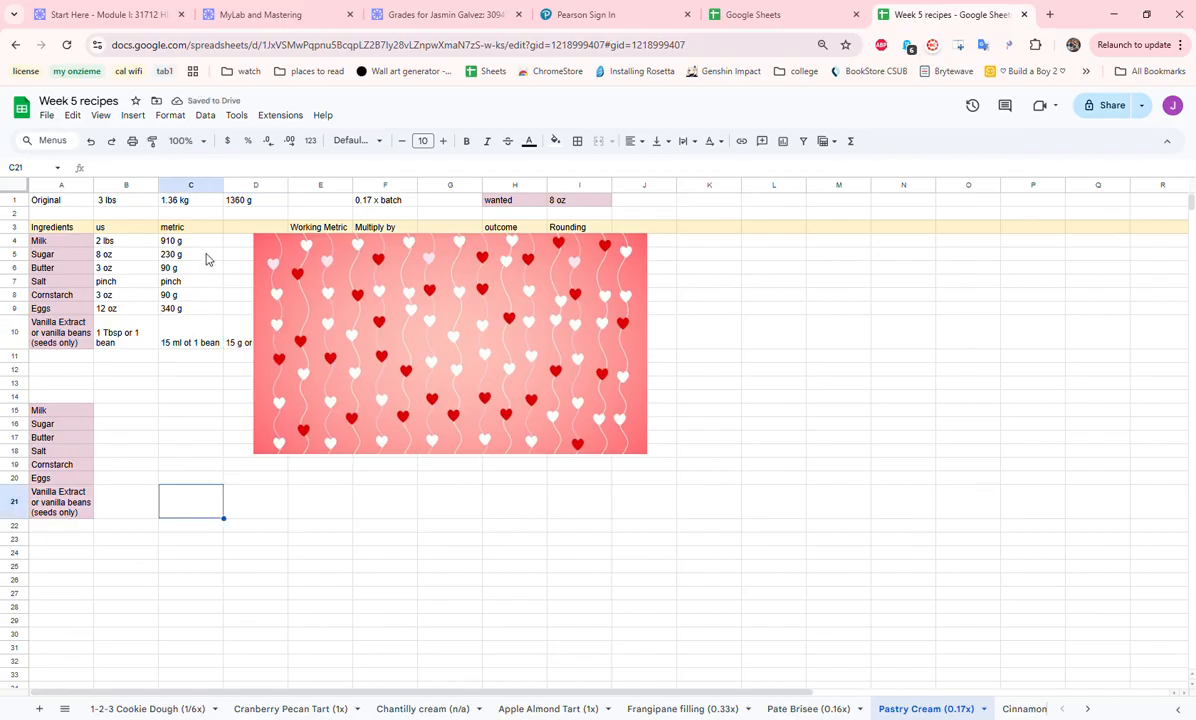
- Highlight the Pastry Cream metric amounts in C4:C10 and move the heart-patterned image to uncover the Working Metric column
left_click_drag(203, 243, 200, 323)
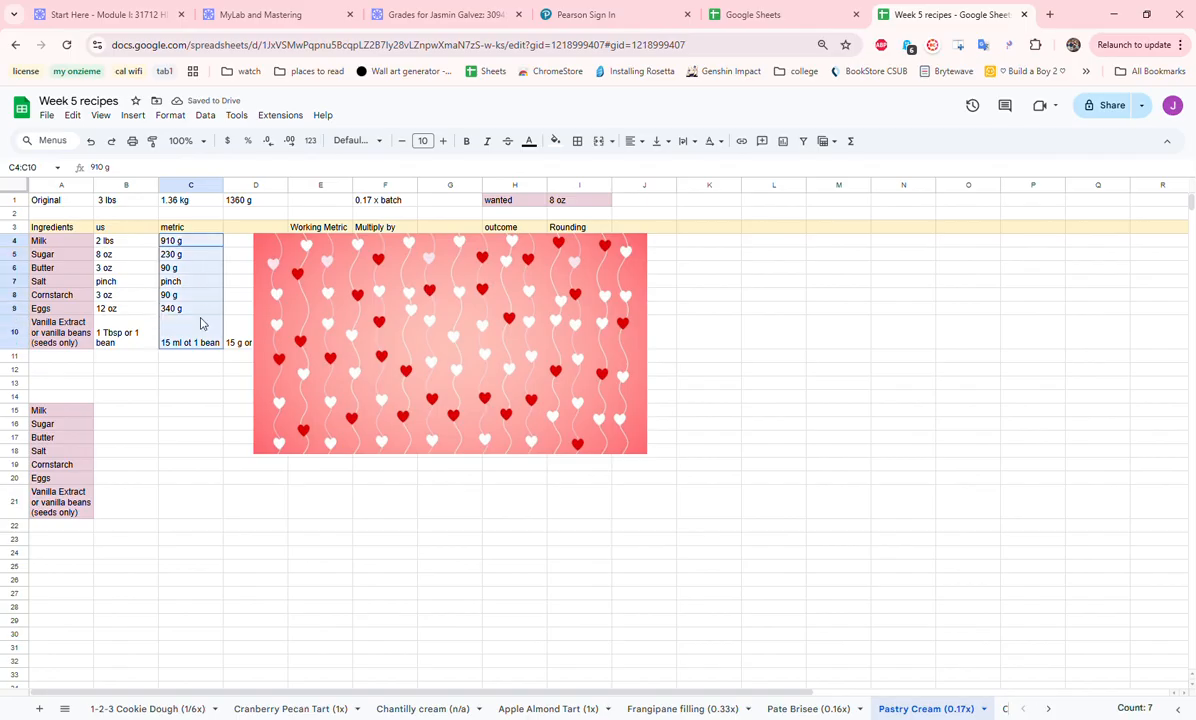
left_click(367, 351)
left_click_drag(367, 351, 461, 352)
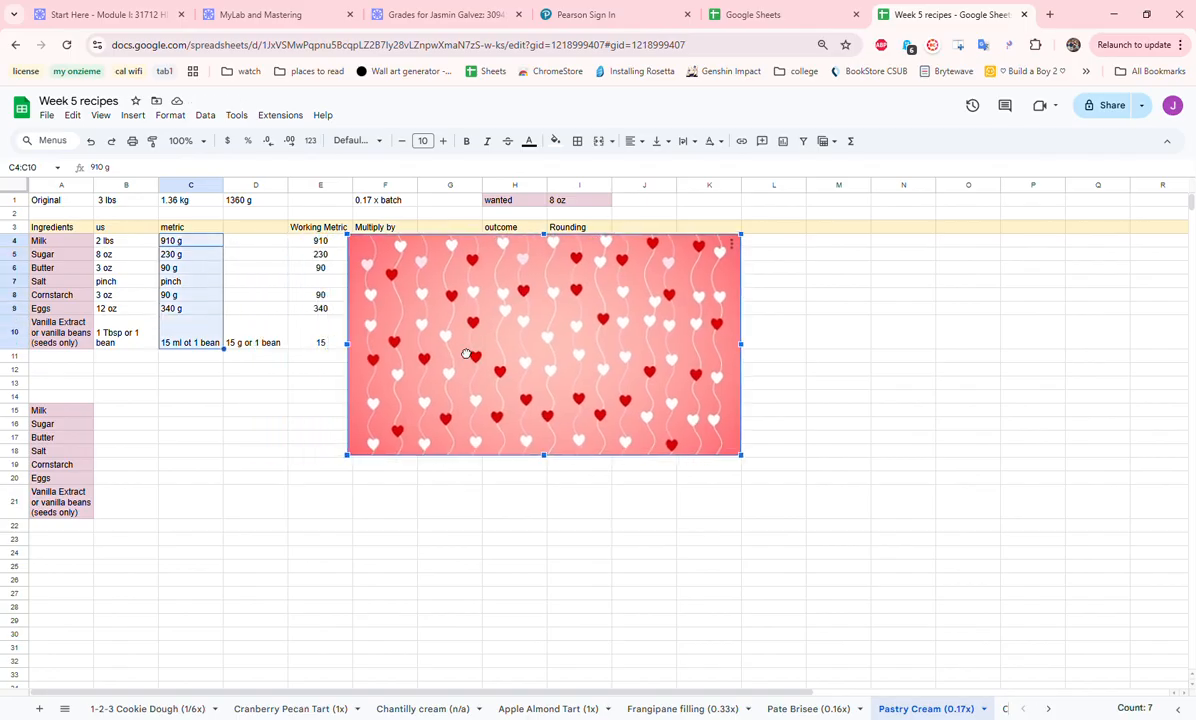
- Enter "Pinch" in E7 as the salt's working metric amount
left_click(338, 284)
type("Pinch")
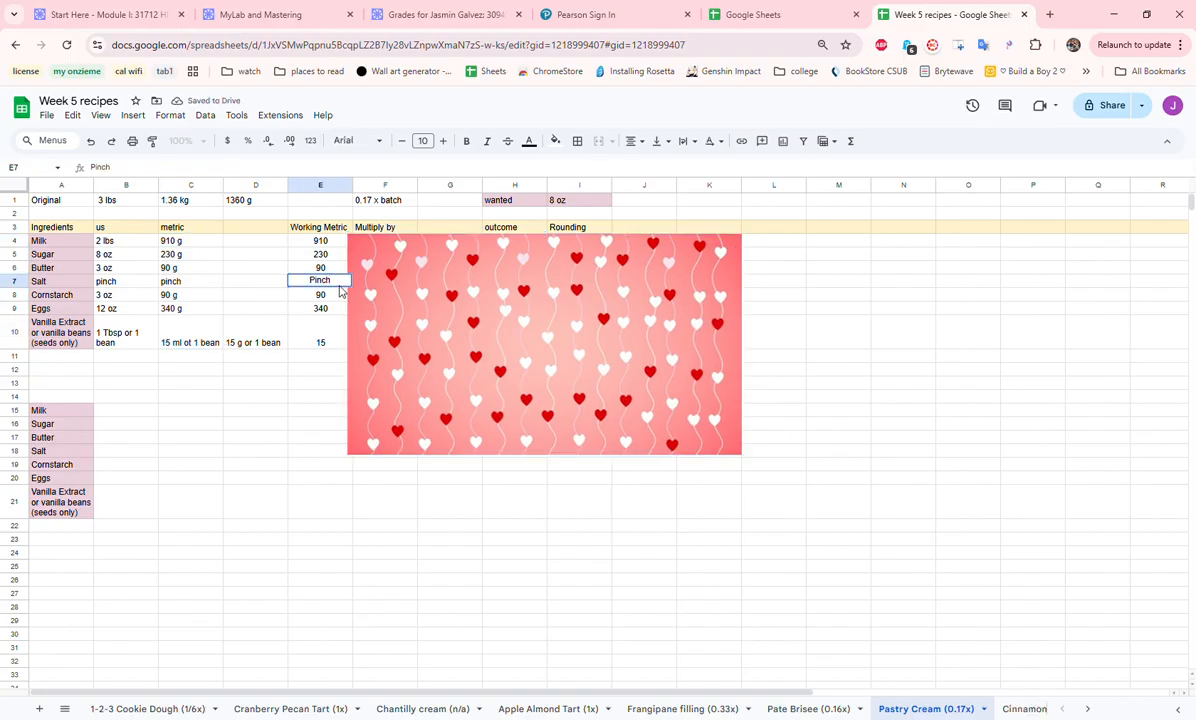
left_click(257, 451)
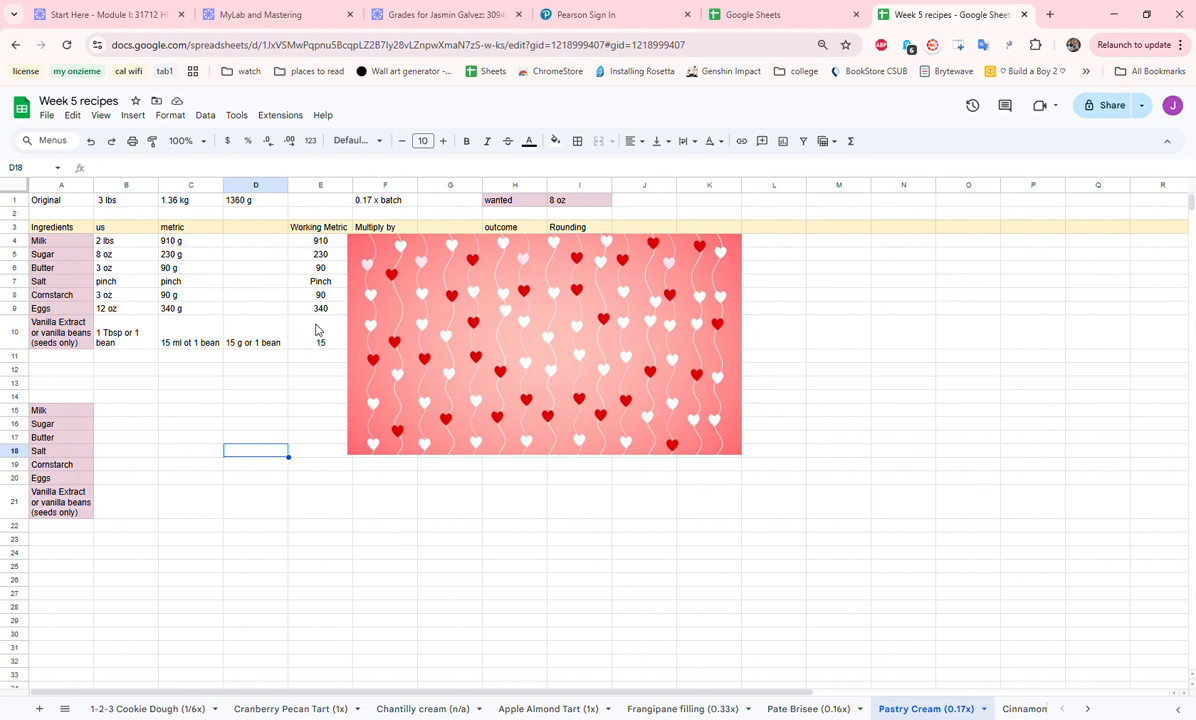
- Move the heart-patterned image on the Pastry Cream sheet to uncover the Multiply by, outcome and Rounding columns
left_click_drag(382, 310, 459, 314)
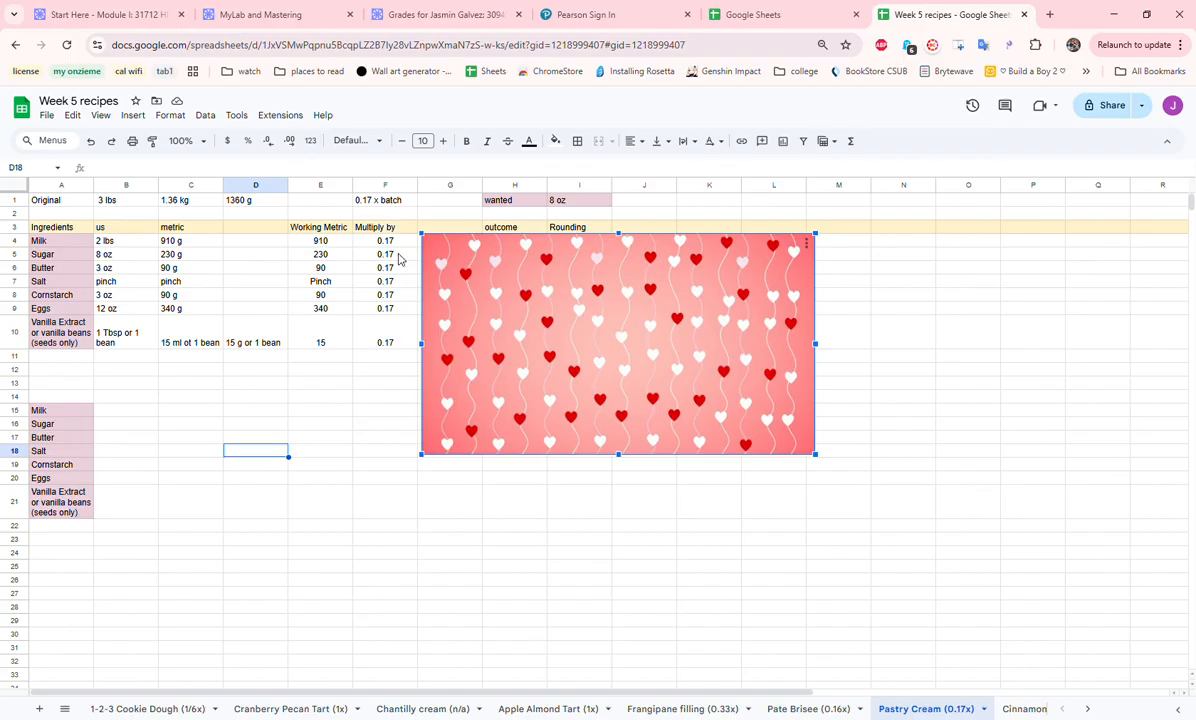
left_click_drag(508, 378, 634, 377)
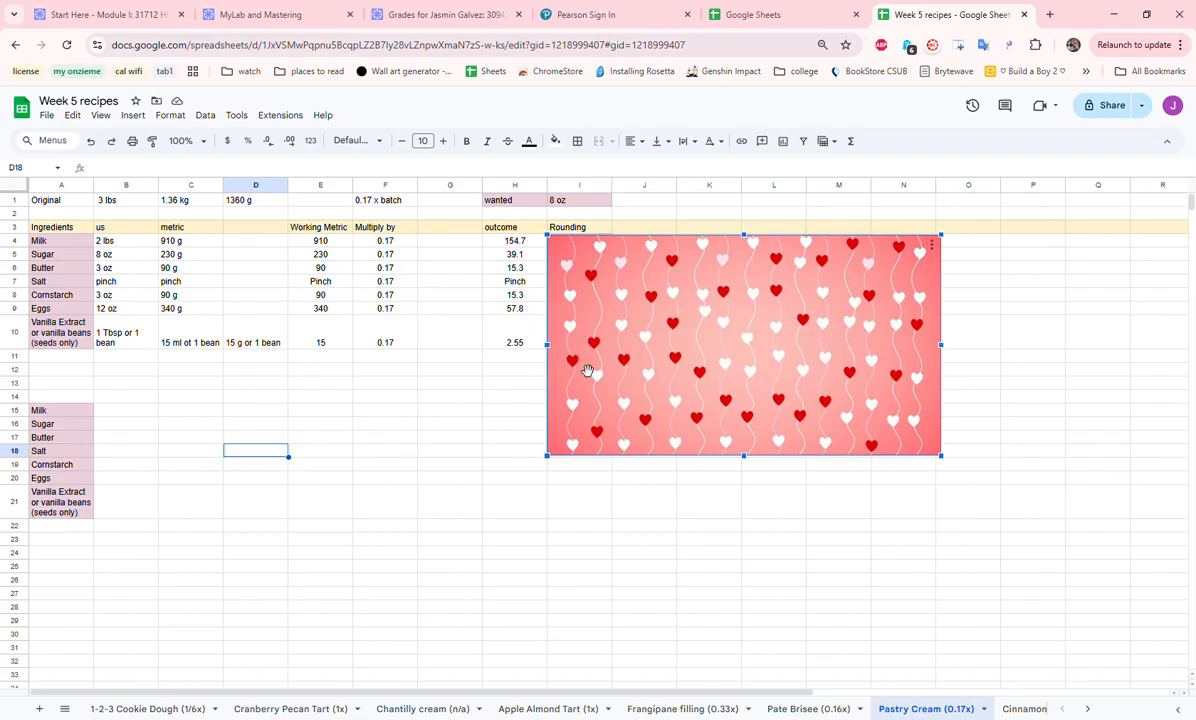
left_click_drag(605, 351, 667, 350)
- Copy the rounded amounts in I4:I10 to the cells starting at B15, beside the copied ingredient names
left_click_drag(596, 246, 600, 344)
key("ctrl+c")
left_click(117, 412)
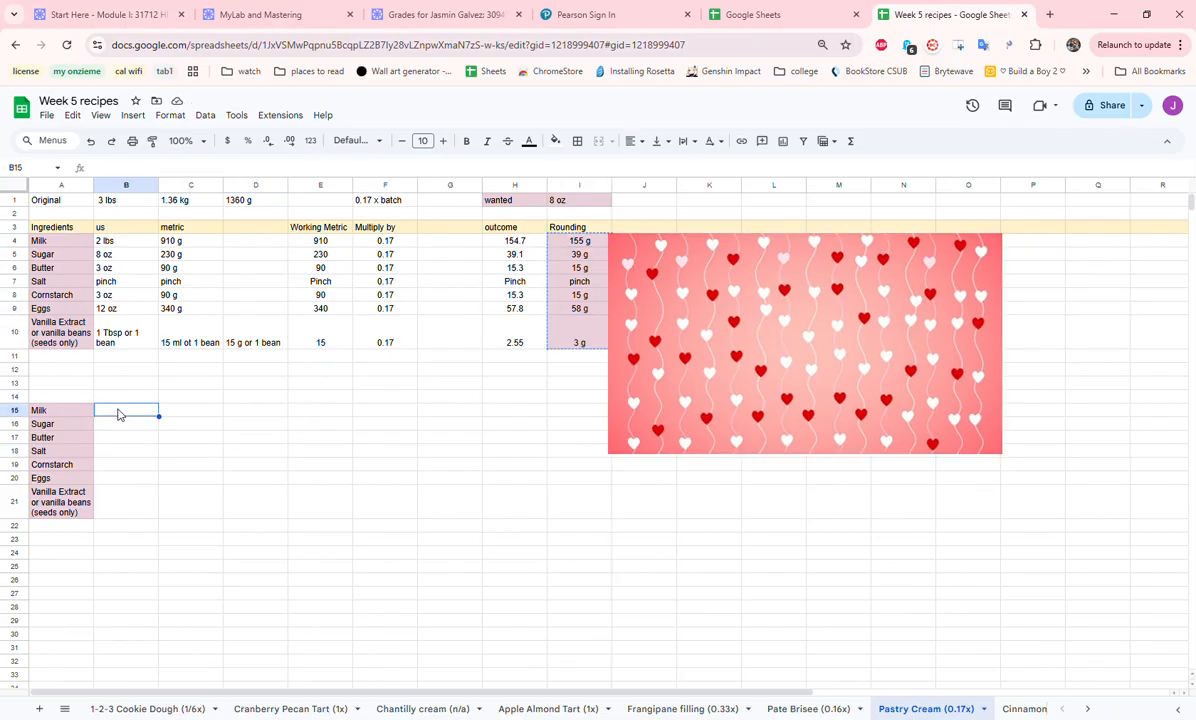
key("ctrl+v")
left_click(214, 465)
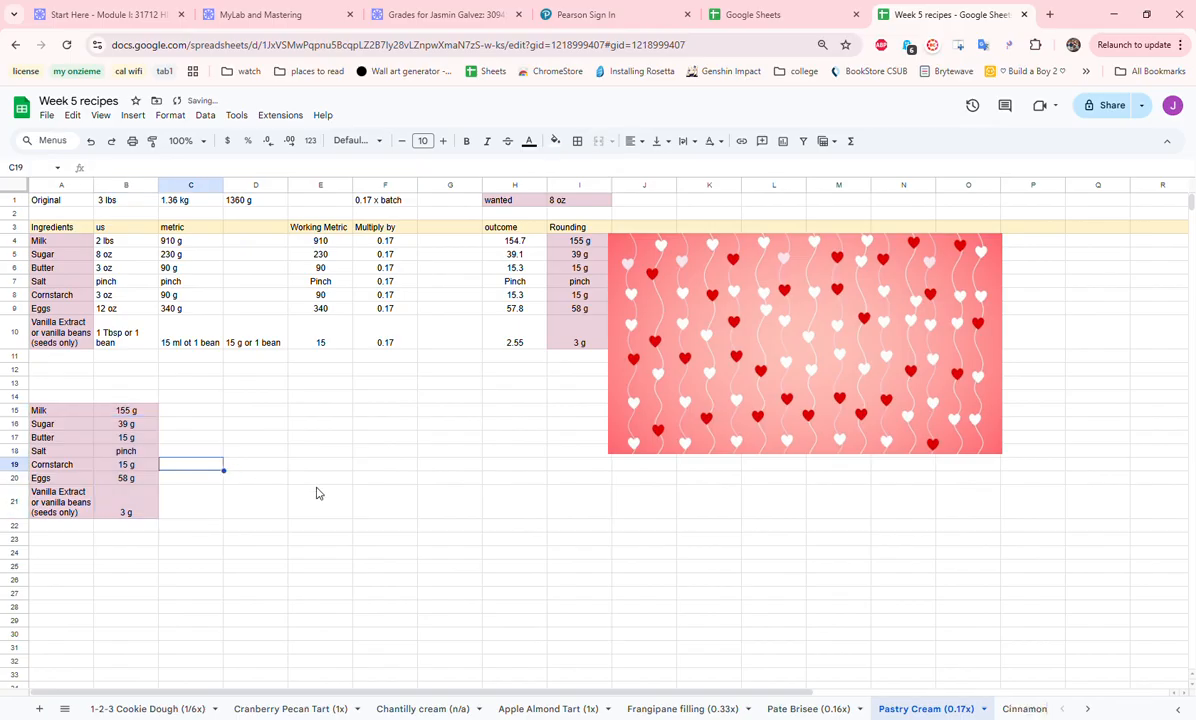
- Open the Cinnamon Sugar (Chef) sheet and review its ingredients, original amounts, wanted amount and batch multiplier
left_click(1022, 709)
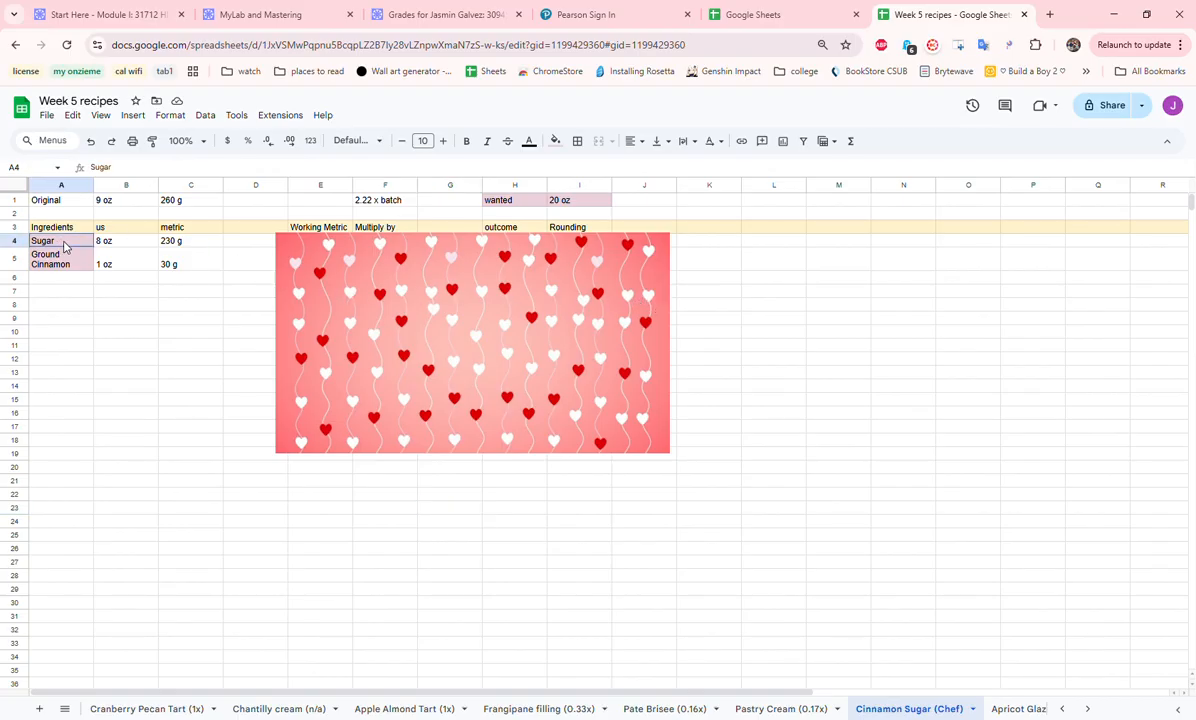
left_click_drag(64, 246, 69, 268)
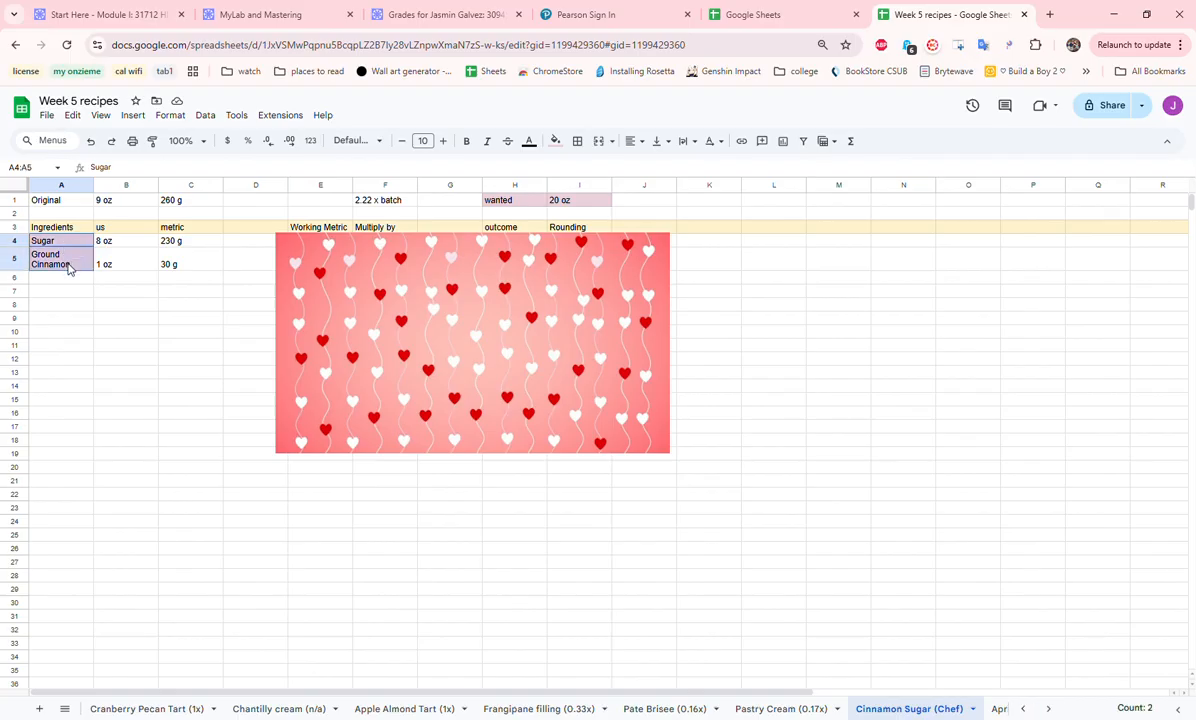
left_click_drag(70, 201, 219, 206)
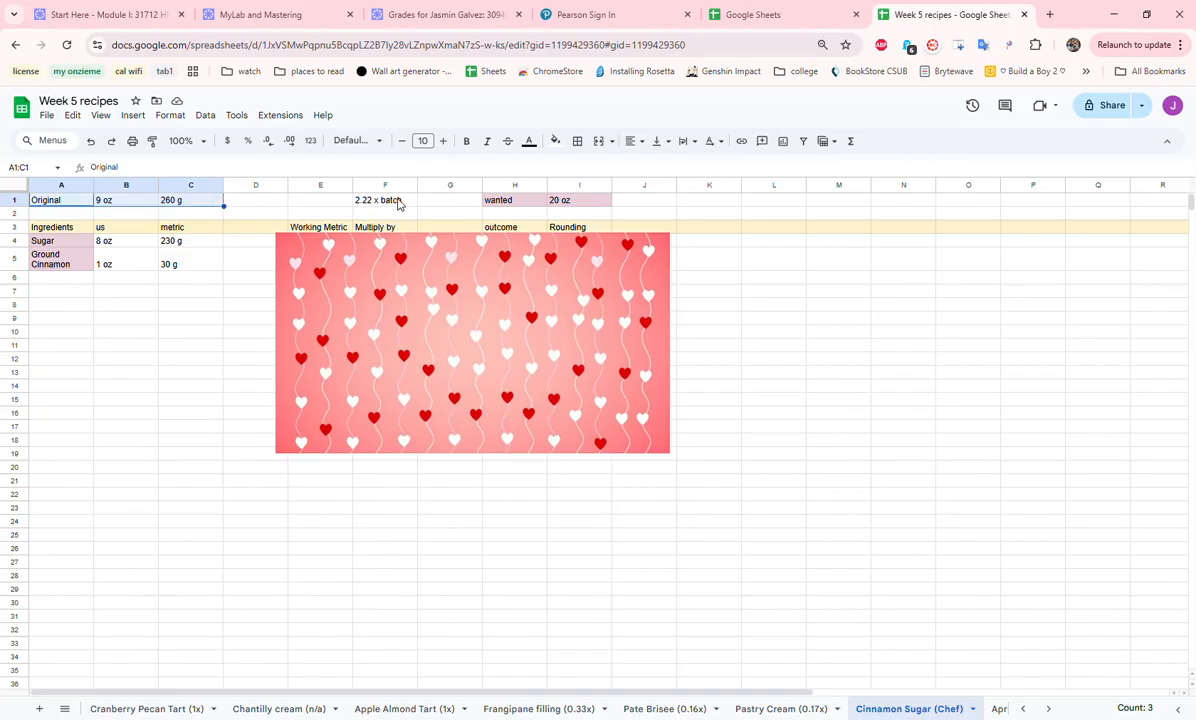
left_click_drag(532, 203, 577, 205)
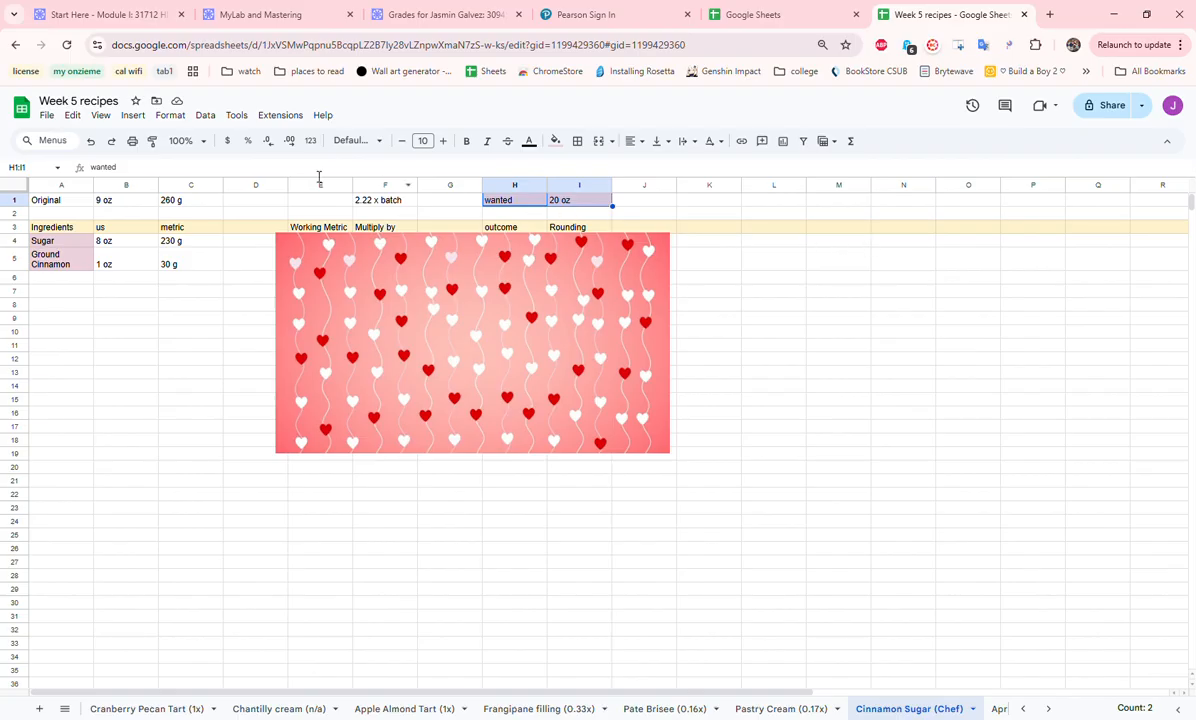
left_click(390, 205)
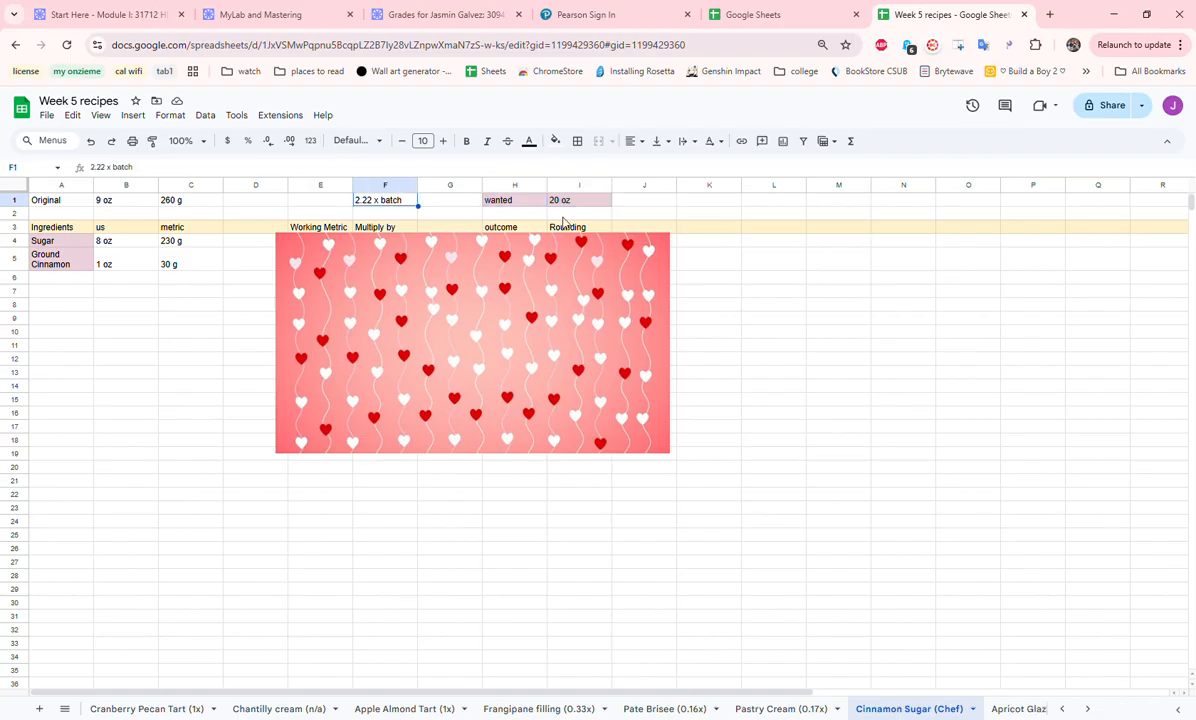
- Enter the labels "wanted" in L1 and "original" in L2
left_click(797, 205)
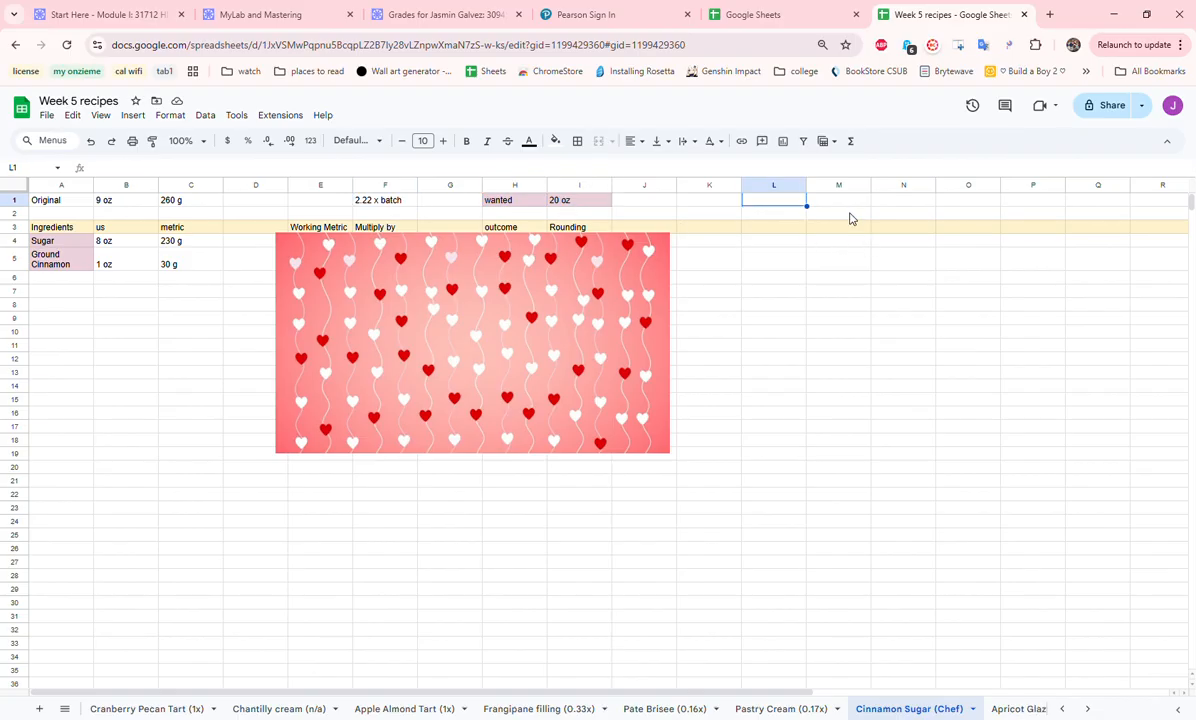
type("wanted")
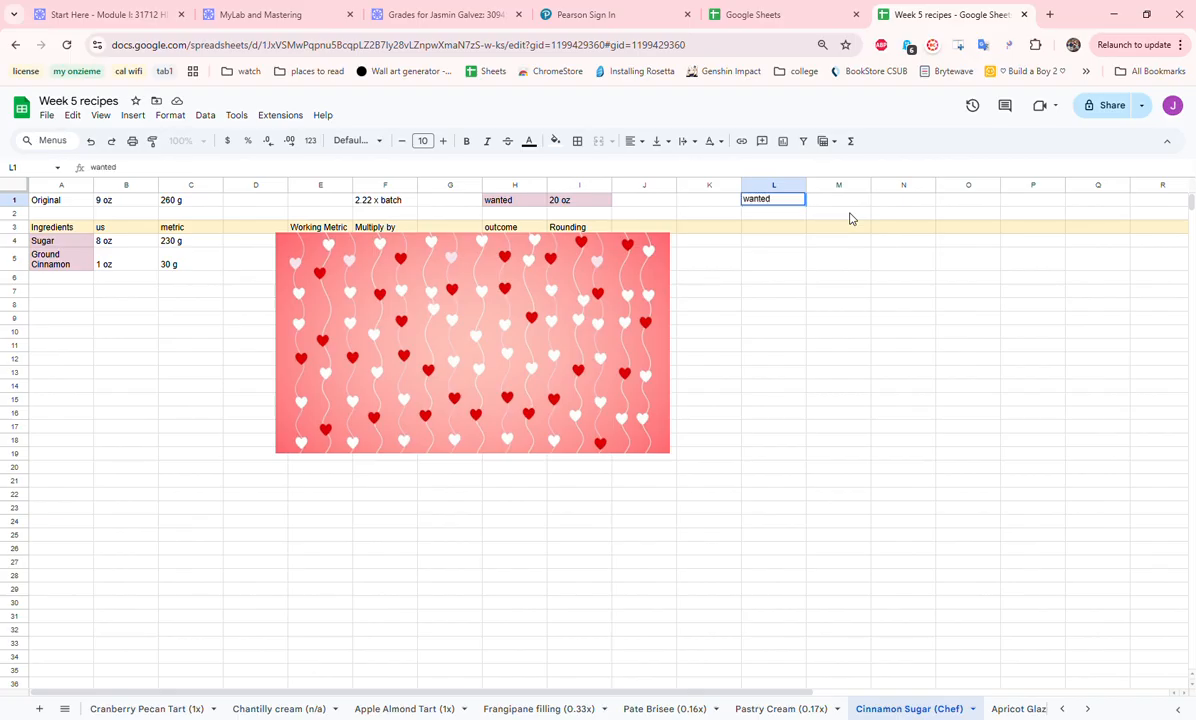
key("Return")
type("origina")
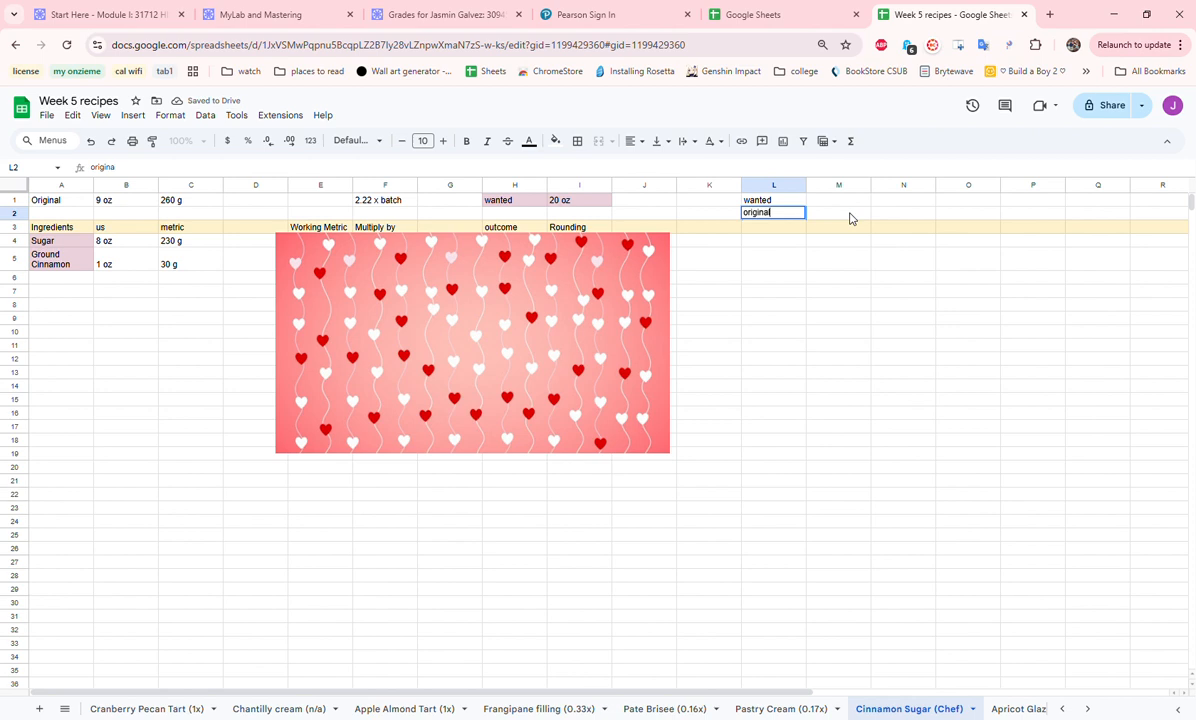
type("l")
- Enter "-" in M1 and M2 and "batch size" in N1 to complete the batch size formula note
left_click(850, 218)
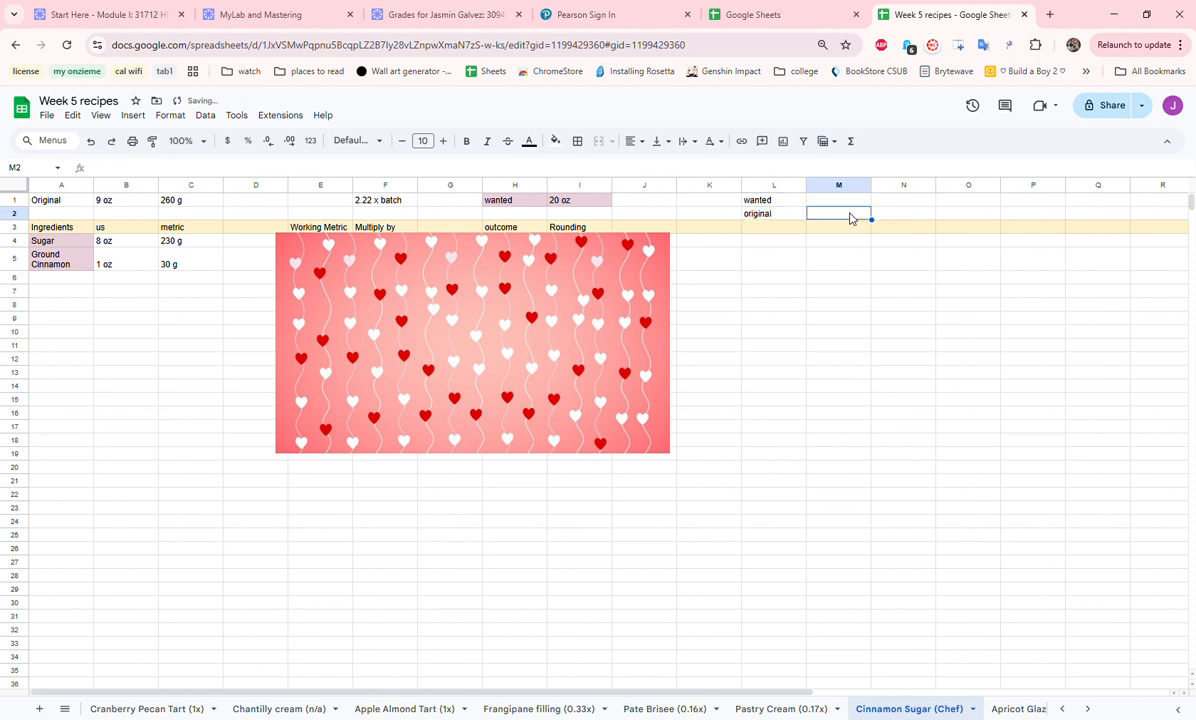
key("Up")
type("=")
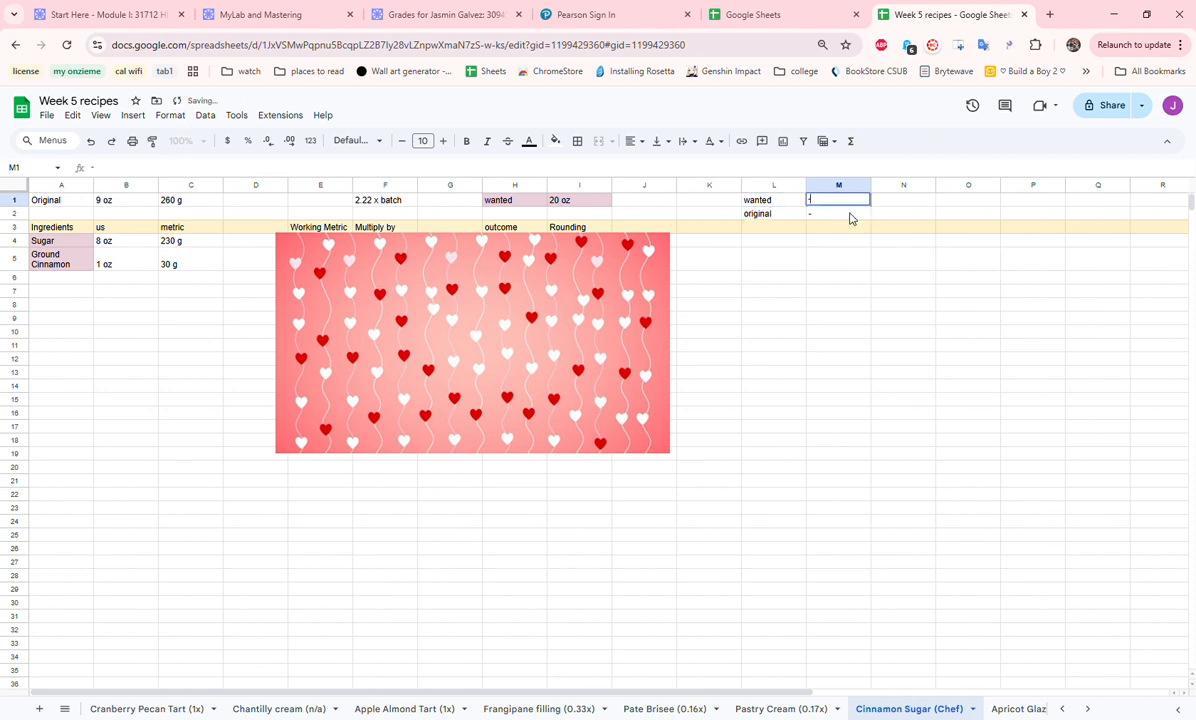
key("Tab")
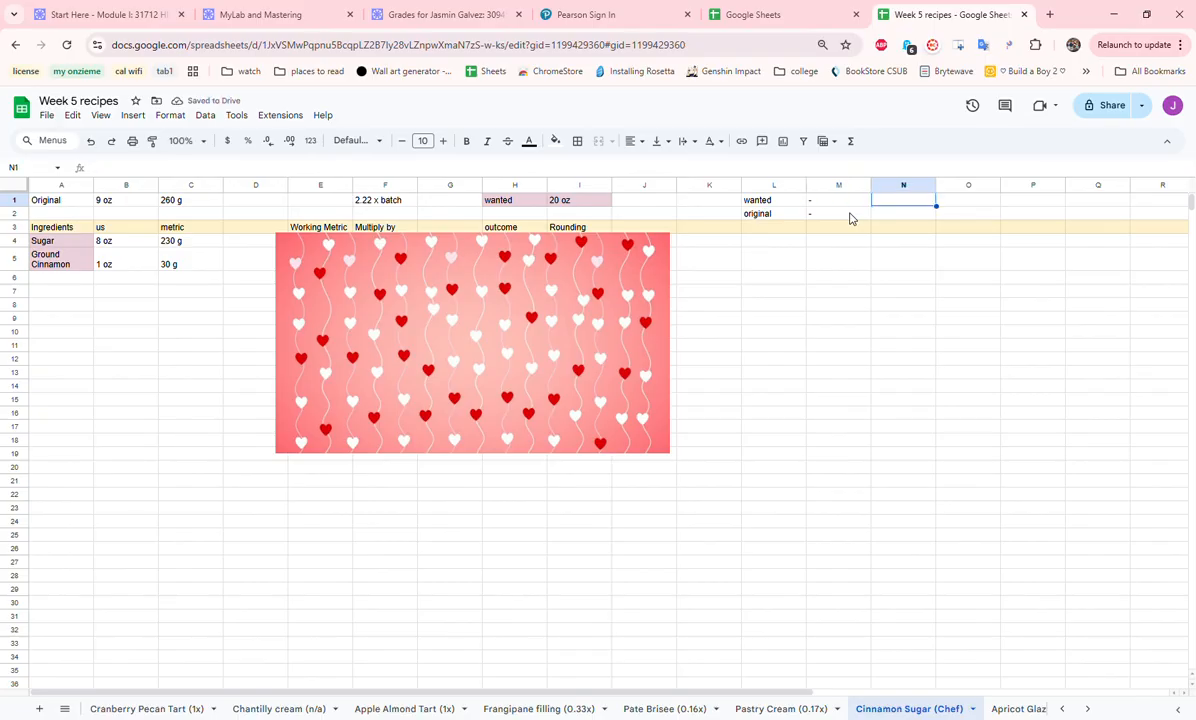
type("batch size")
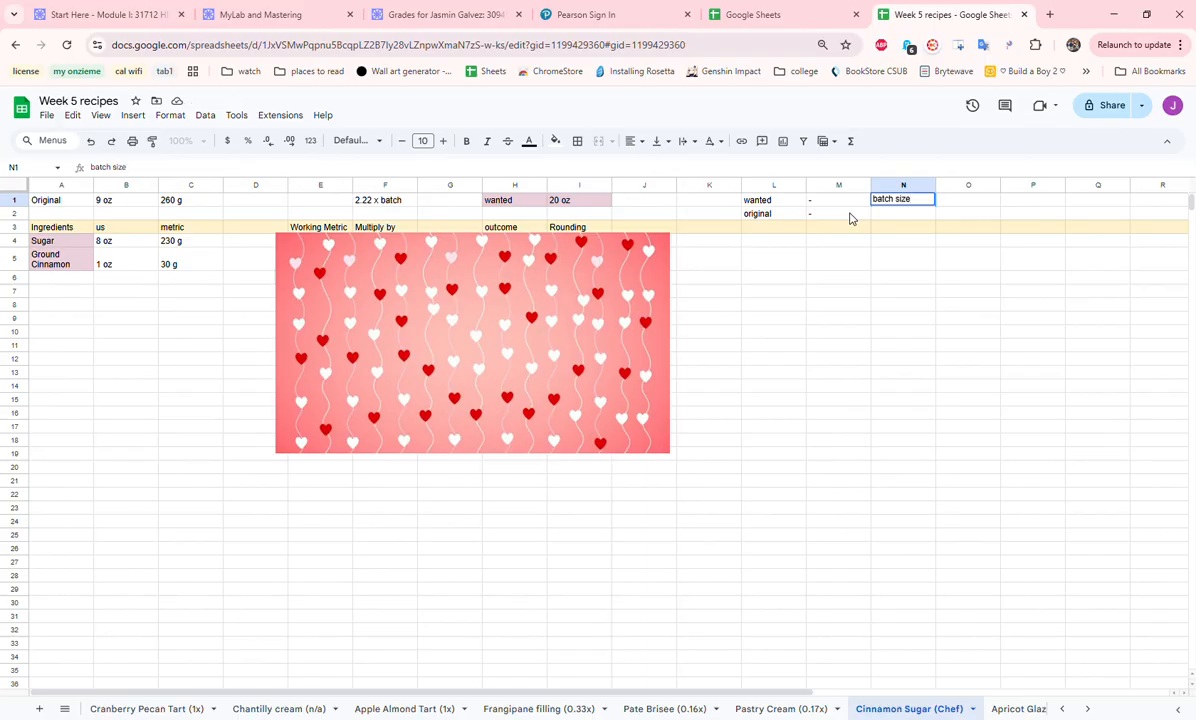
left_click(814, 292)
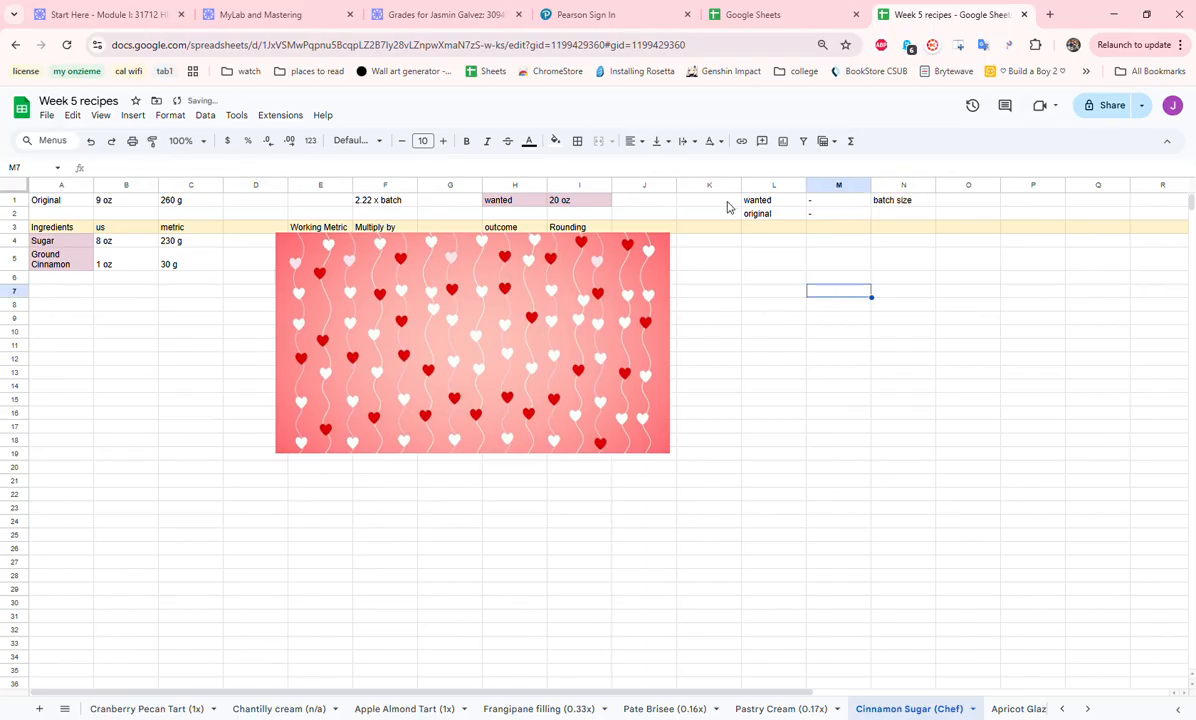
- Enter the example values 20 in P1 and 9 in P2 for the batch size division
left_click(1013, 202)
type("20")
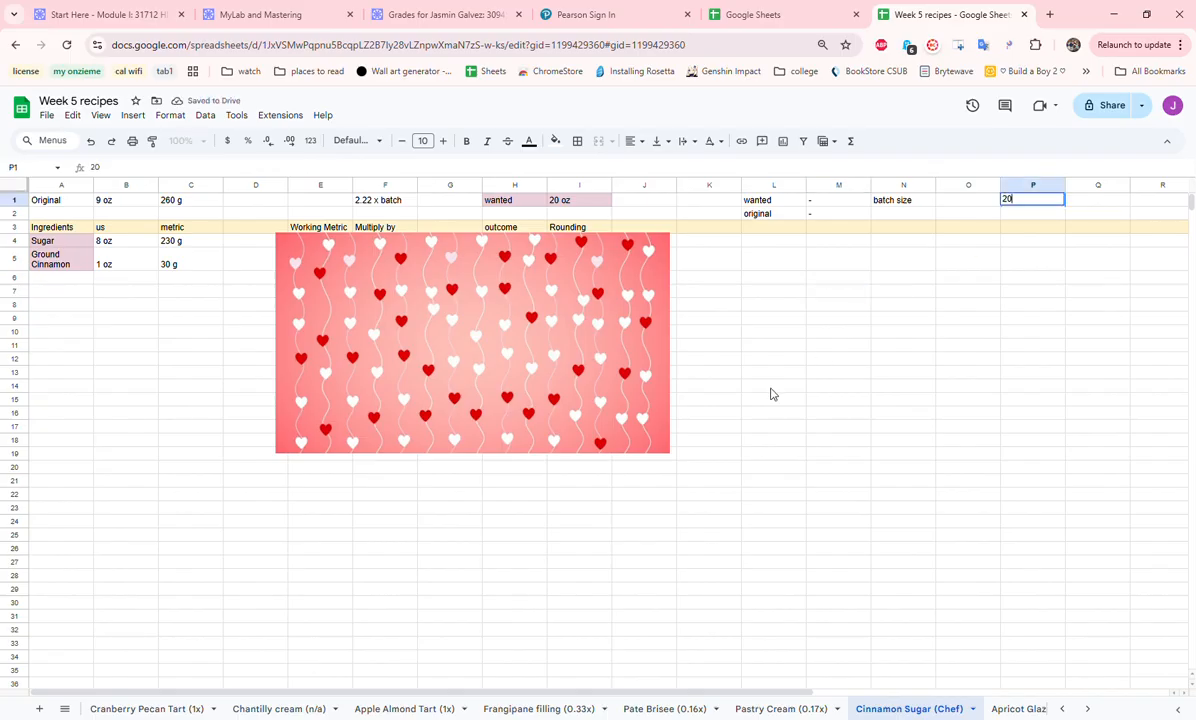
key("Return")
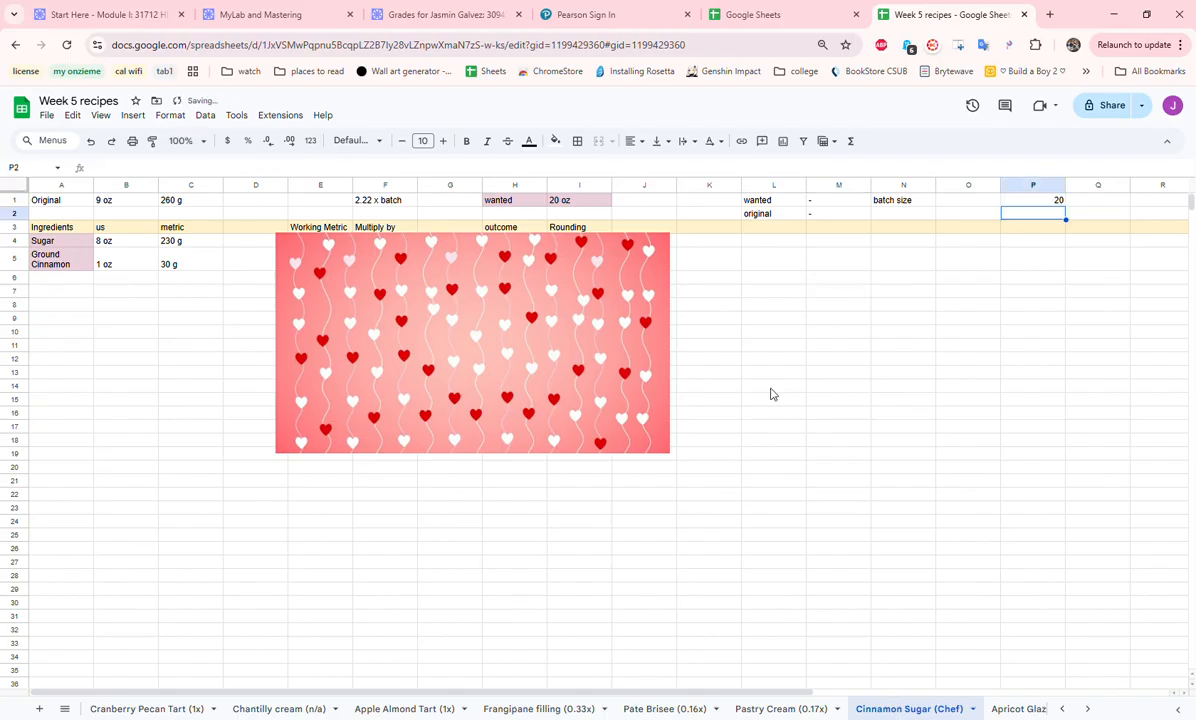
type("9")
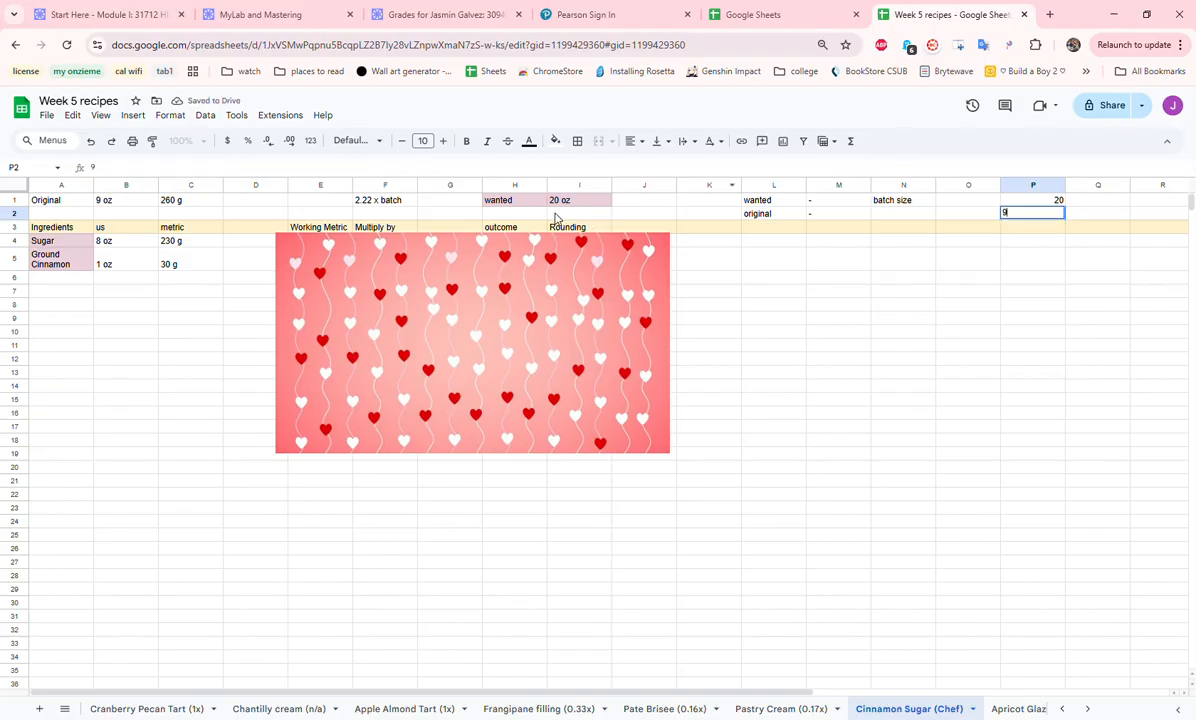
left_click(1124, 204)
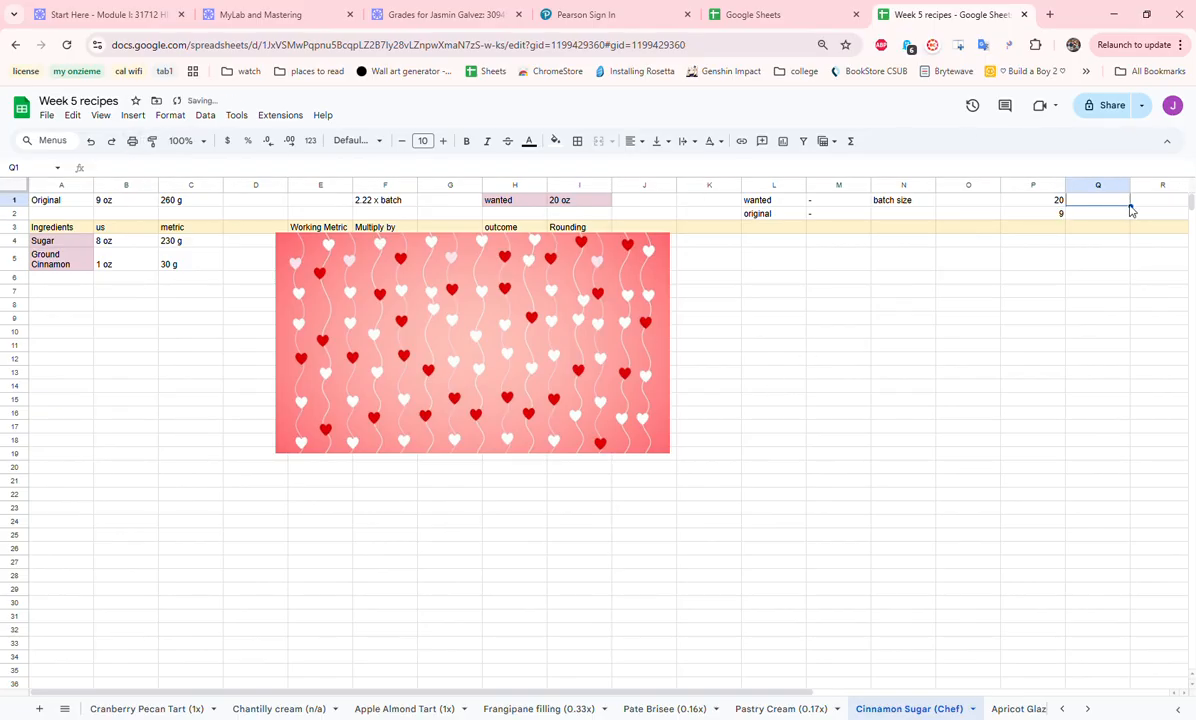
left_click(1149, 204)
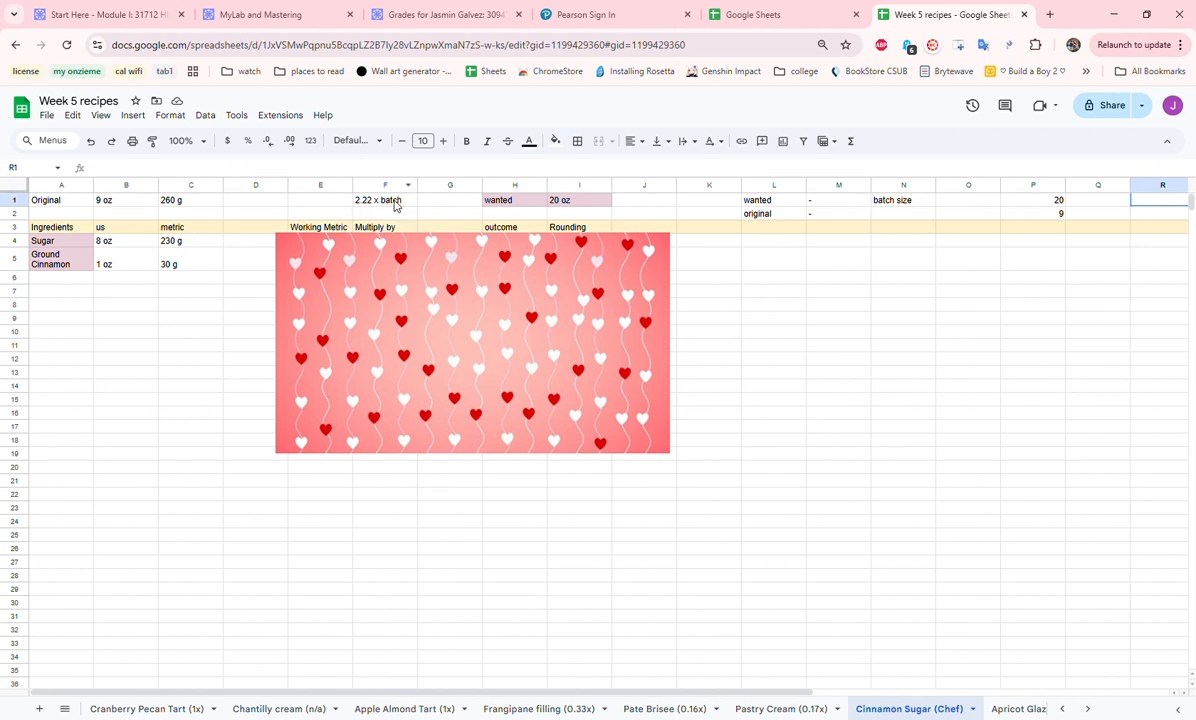
- Review the us and metric amounts of the cinnamon sugar ingredients and move the heart-patterned image to uncover the Working Metric column
left_click(71, 249)
left_click_drag(71, 244, 170, 262)
left_click(132, 245)
left_click(335, 273)
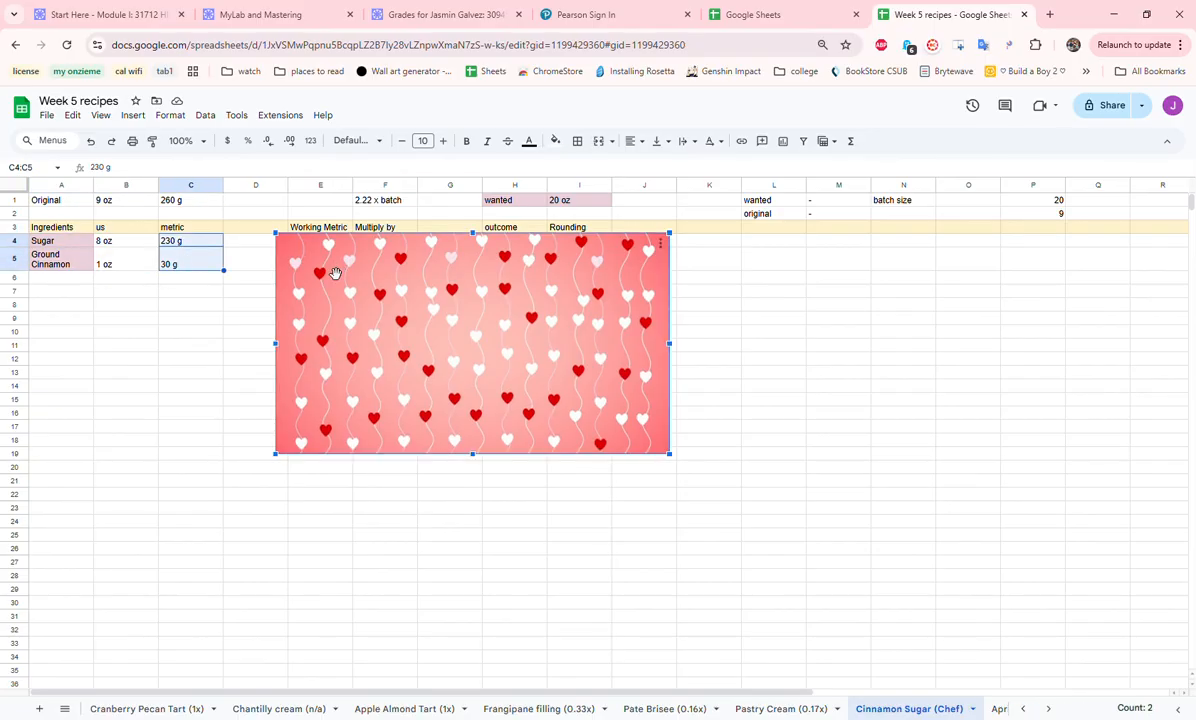
left_click_drag(308, 275, 380, 275)
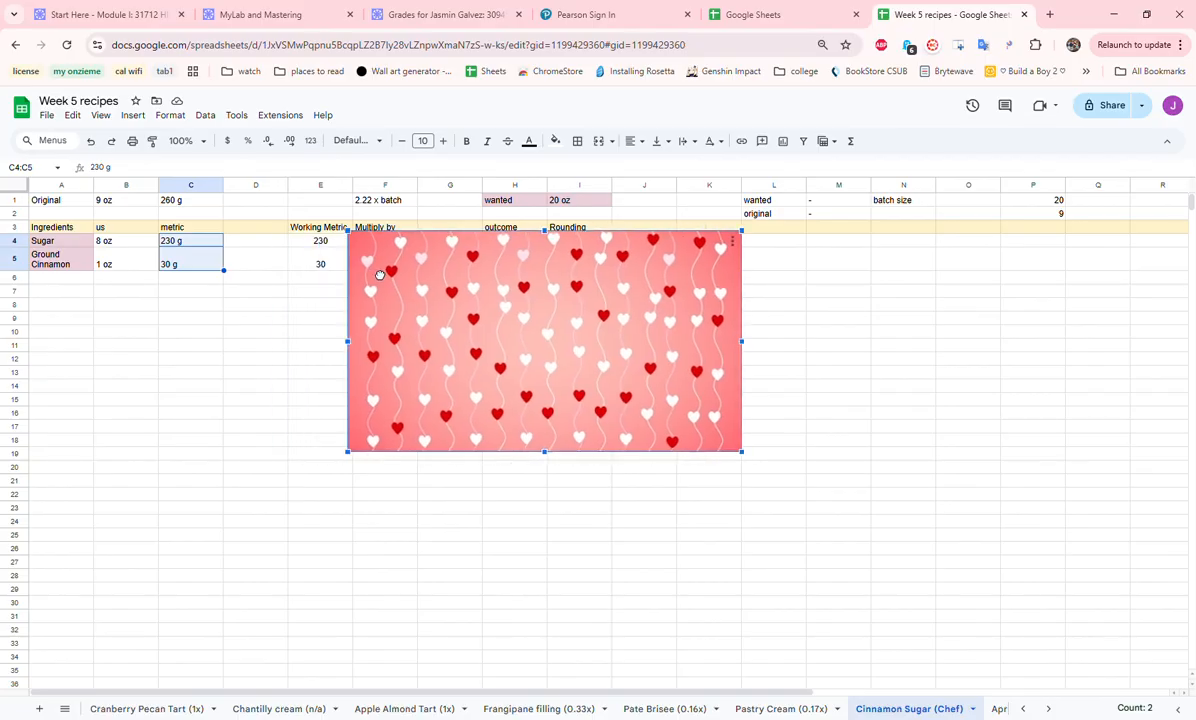
left_click(220, 243)
left_click(220, 265)
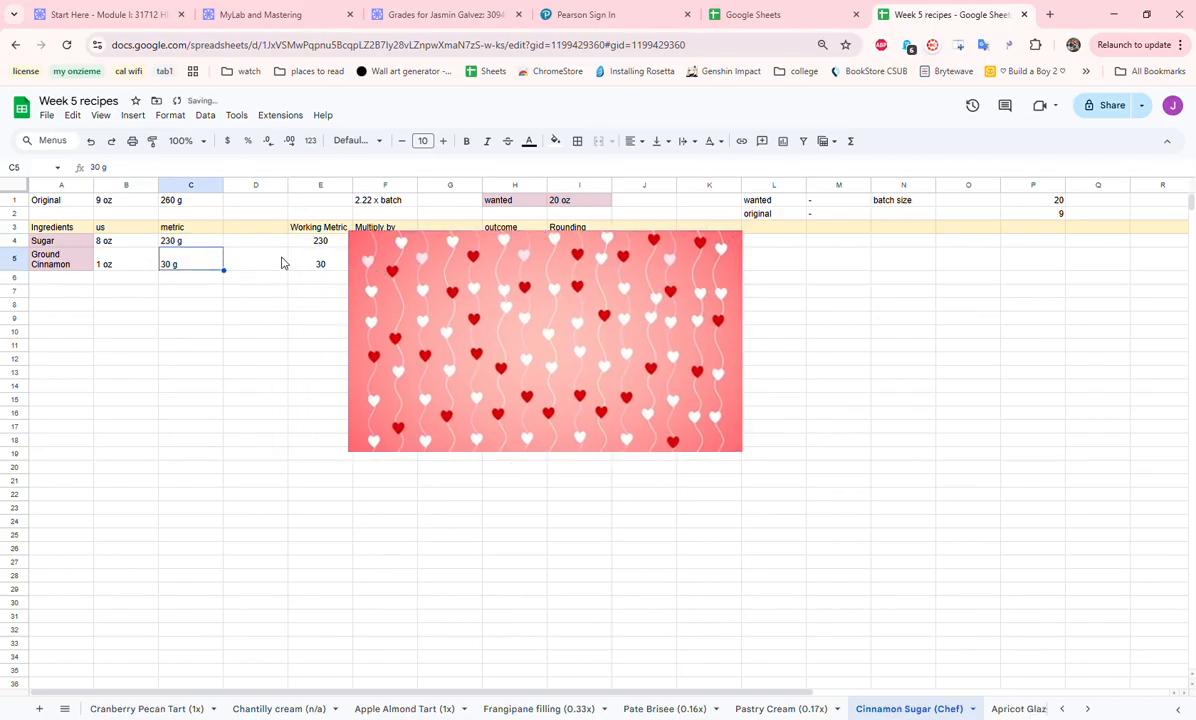
- Move the heart-patterned image past the Multiply by, outcome and Rounding columns and review the scaled cinnamon sugar amounts
left_click(358, 267)
left_click_drag(402, 295, 586, 320)
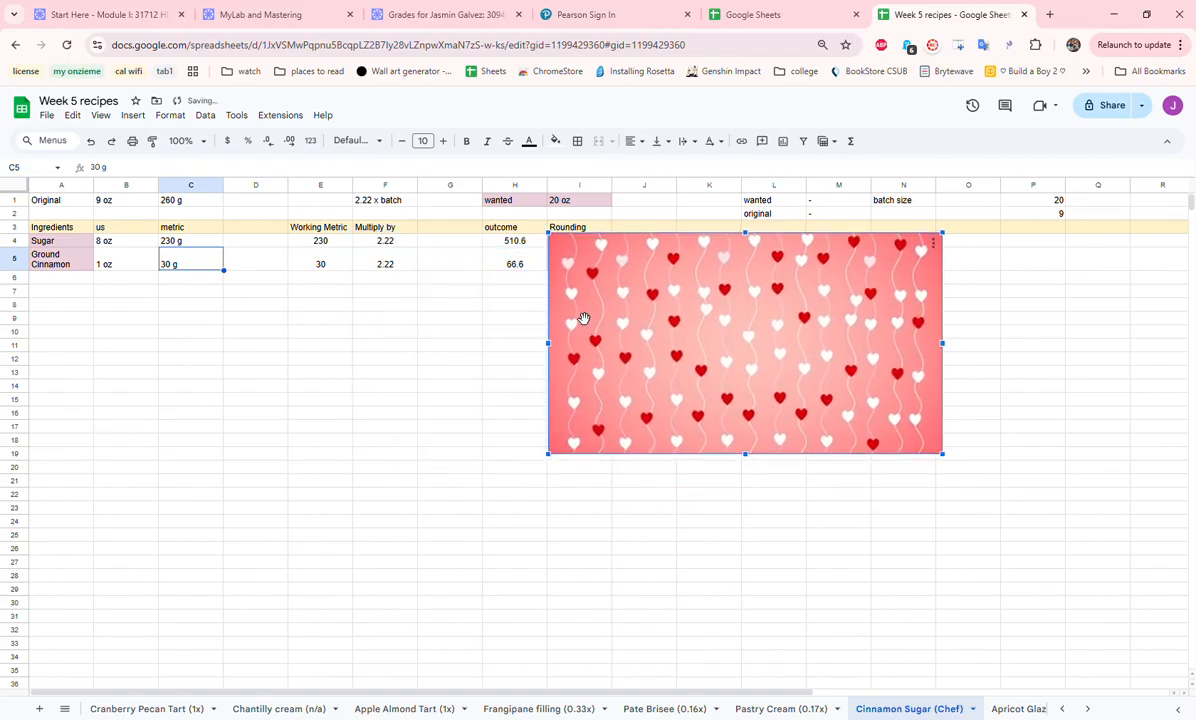
left_click(519, 244)
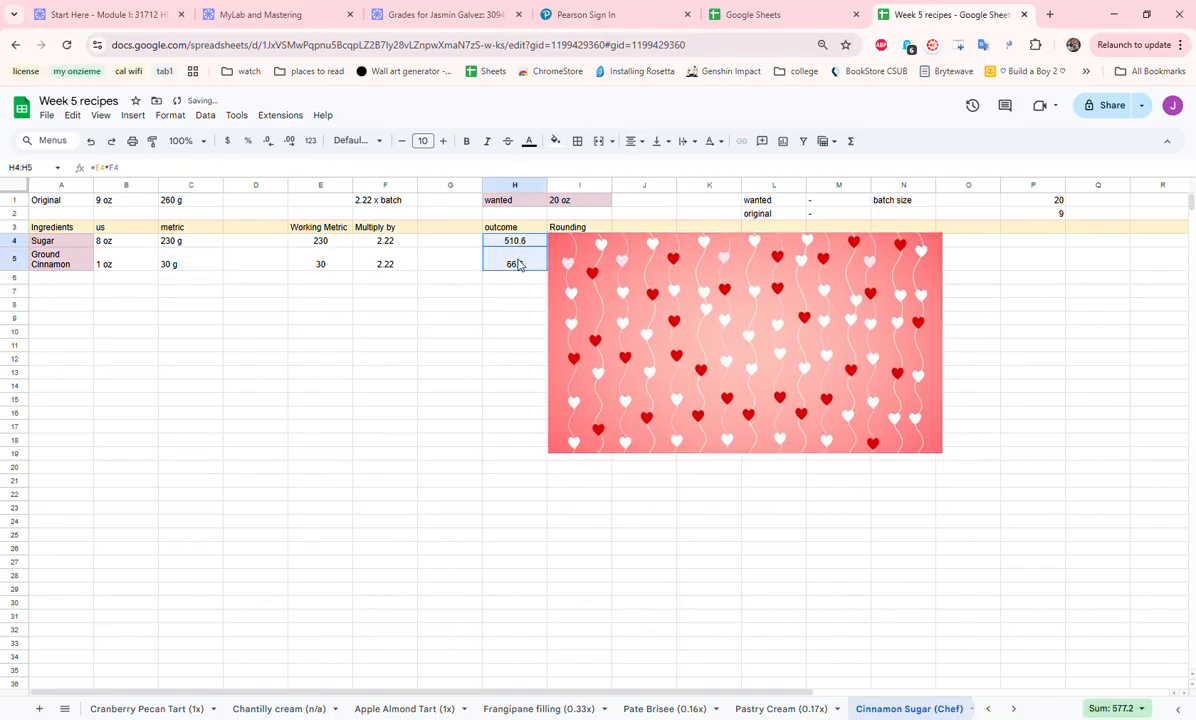
left_click(515, 304)
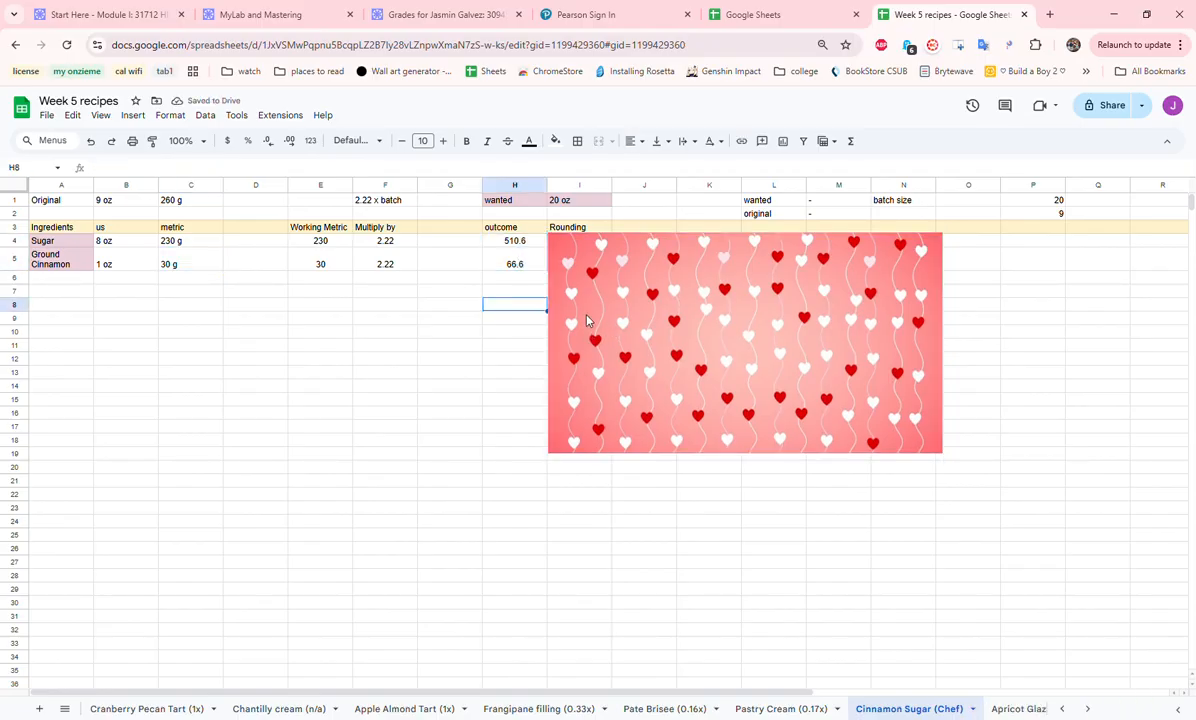
left_click_drag(628, 330, 687, 320)
left_click(592, 245)
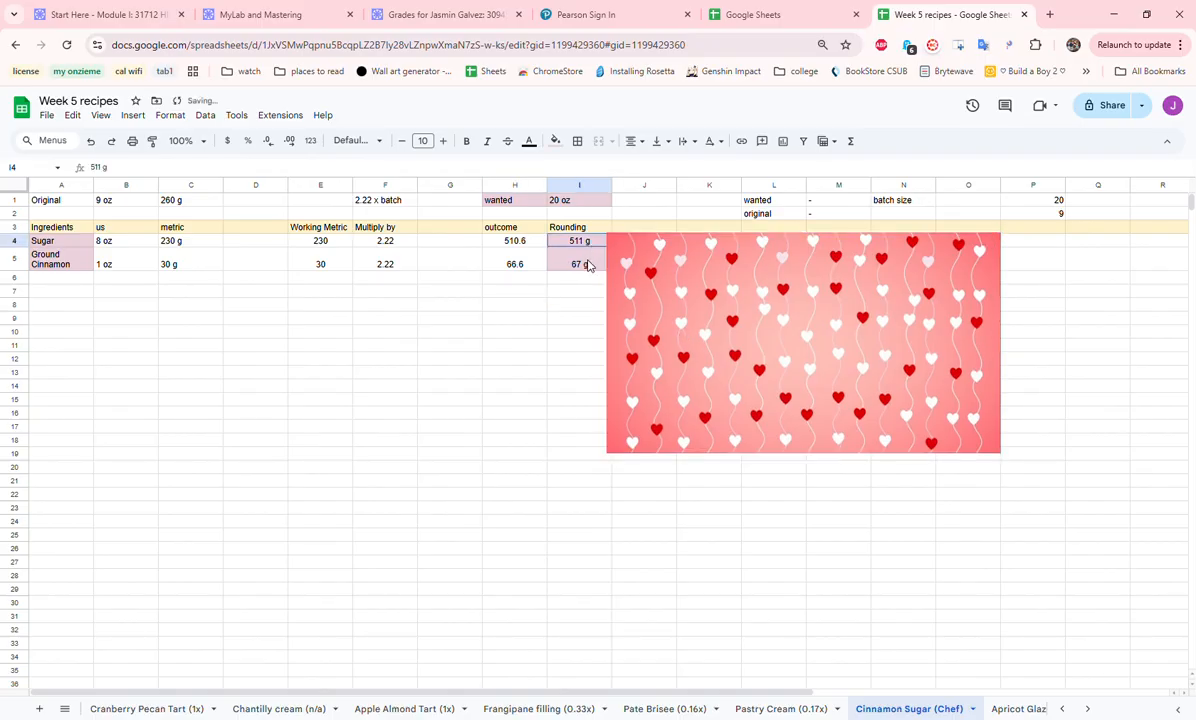
left_click_drag(62, 230, 65, 264)
double_click(65, 264)
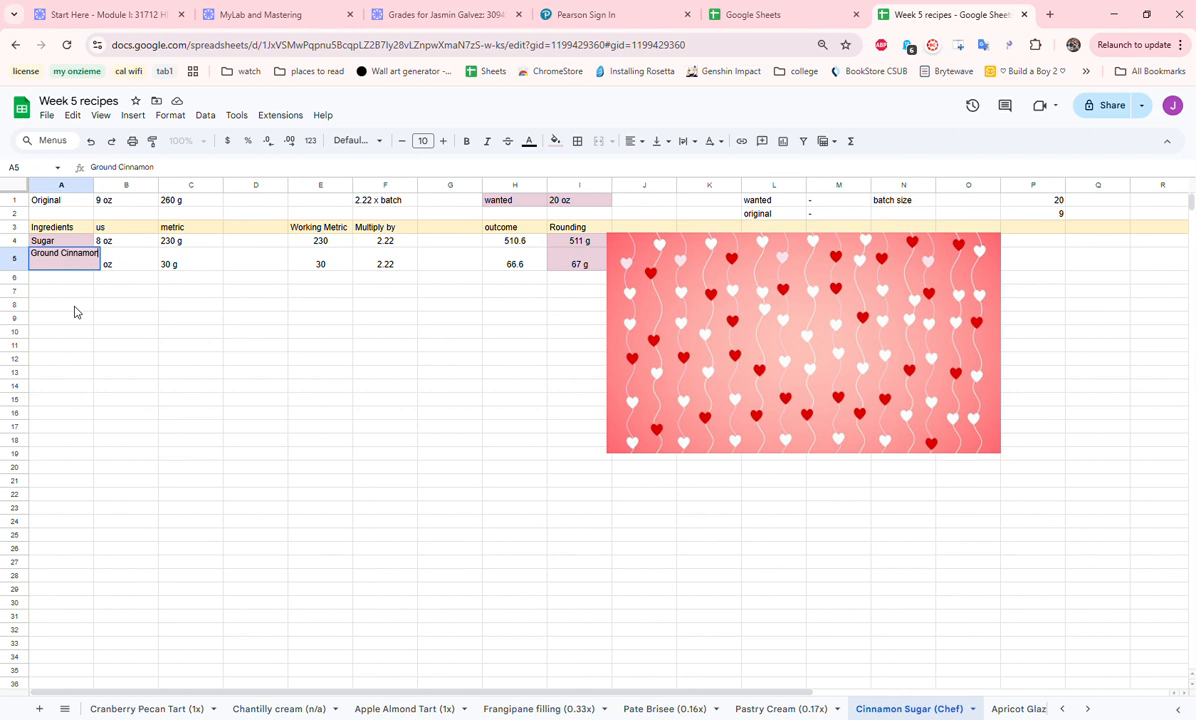
left_click(75, 306)
key("ctrl+v")
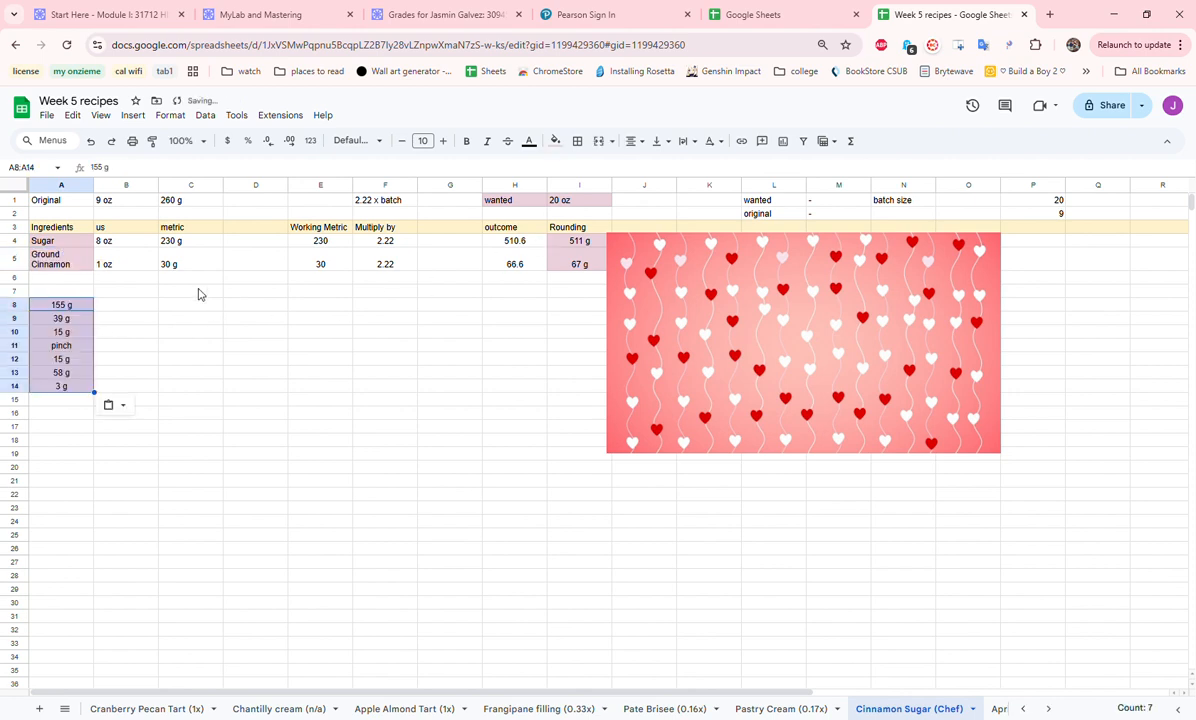
key("Delete")
- Copy the Sugar and Ground Cinnamon names into A8:A9 and their rounded amounts into B8:B9
left_click_drag(78, 243, 70, 265)
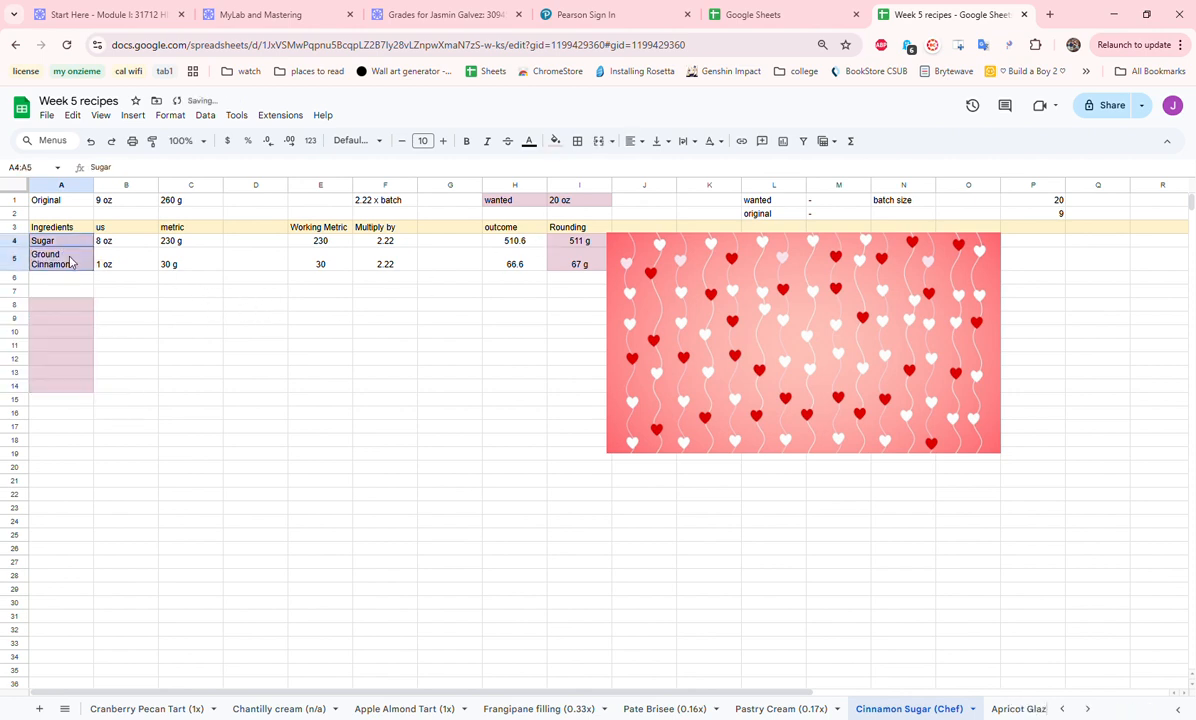
key("ctrl+c")
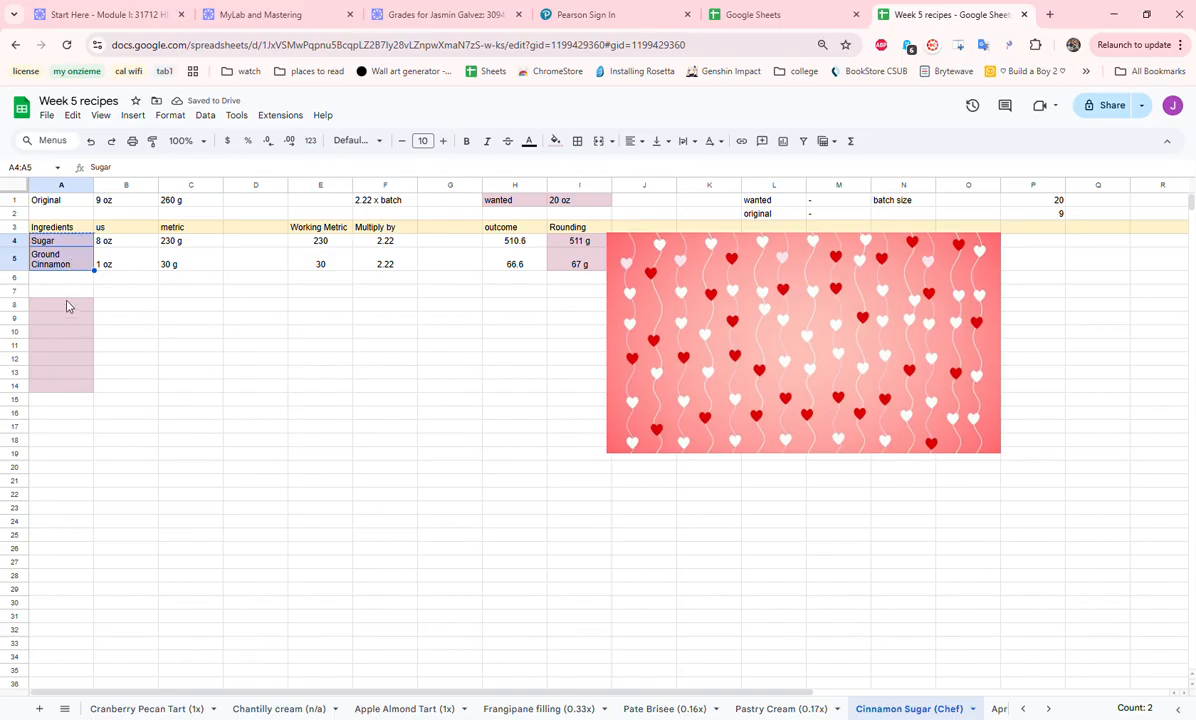
left_click(66, 306)
key("ctrl+v")
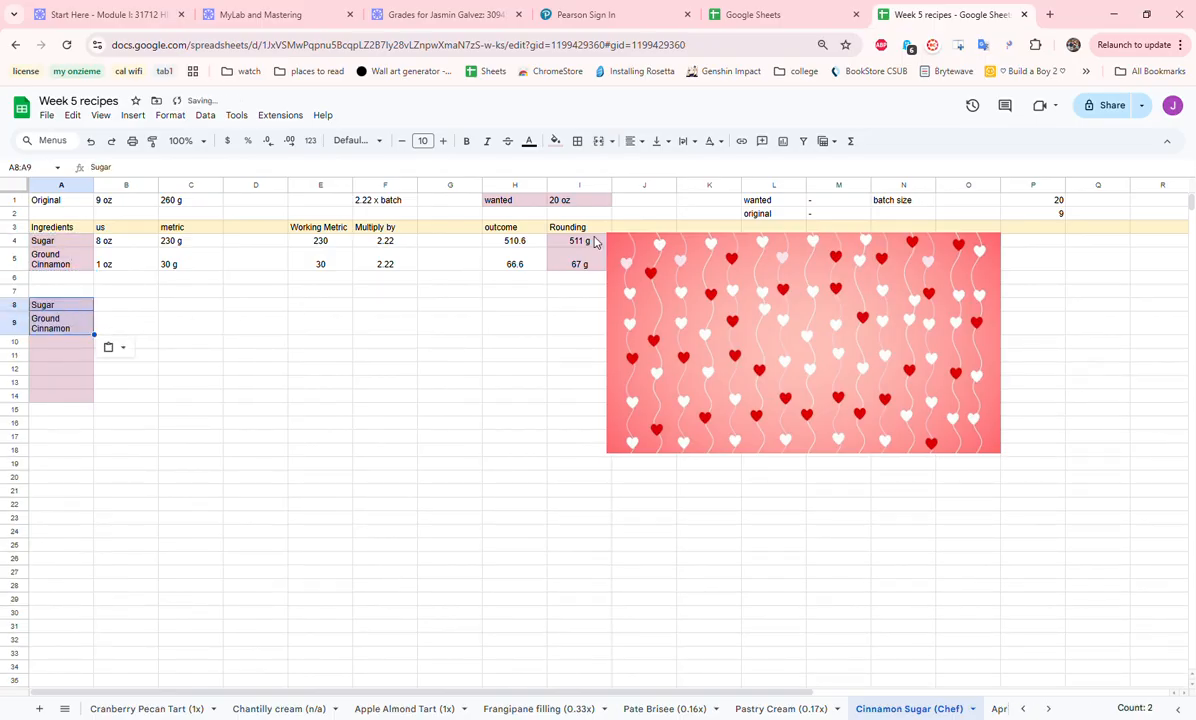
left_click_drag(595, 242, 593, 264)
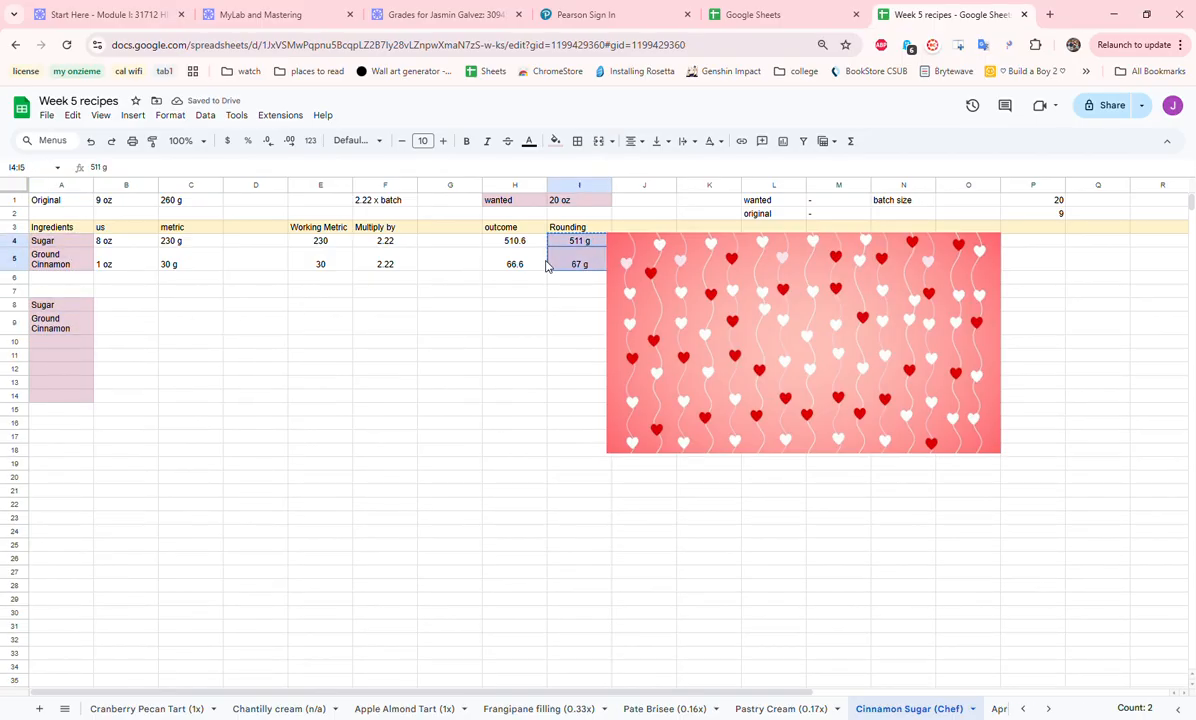
left_click(128, 305)
key("ctrl+v")
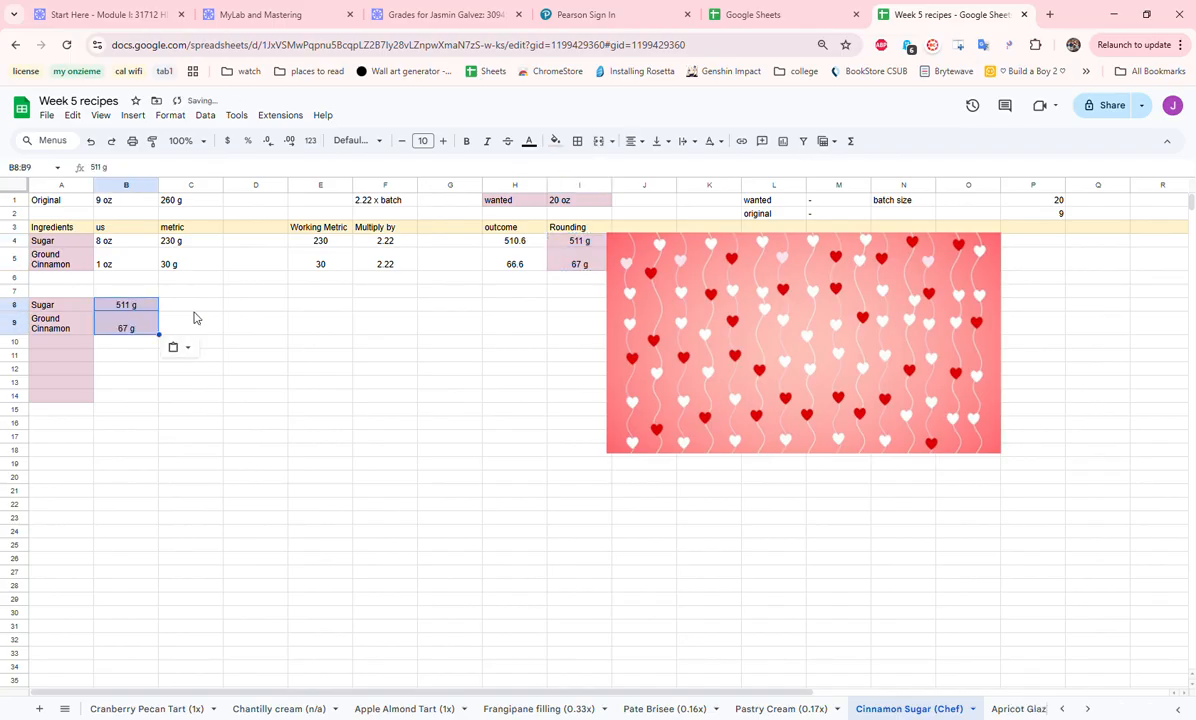
- Remove the pink fill from the empty cells A10:A14 and review the final cinnamon sugar list in A8:B9
left_click(290, 352)
left_click_drag(85, 343, 93, 400)
left_click(555, 141)
left_click(590, 168)
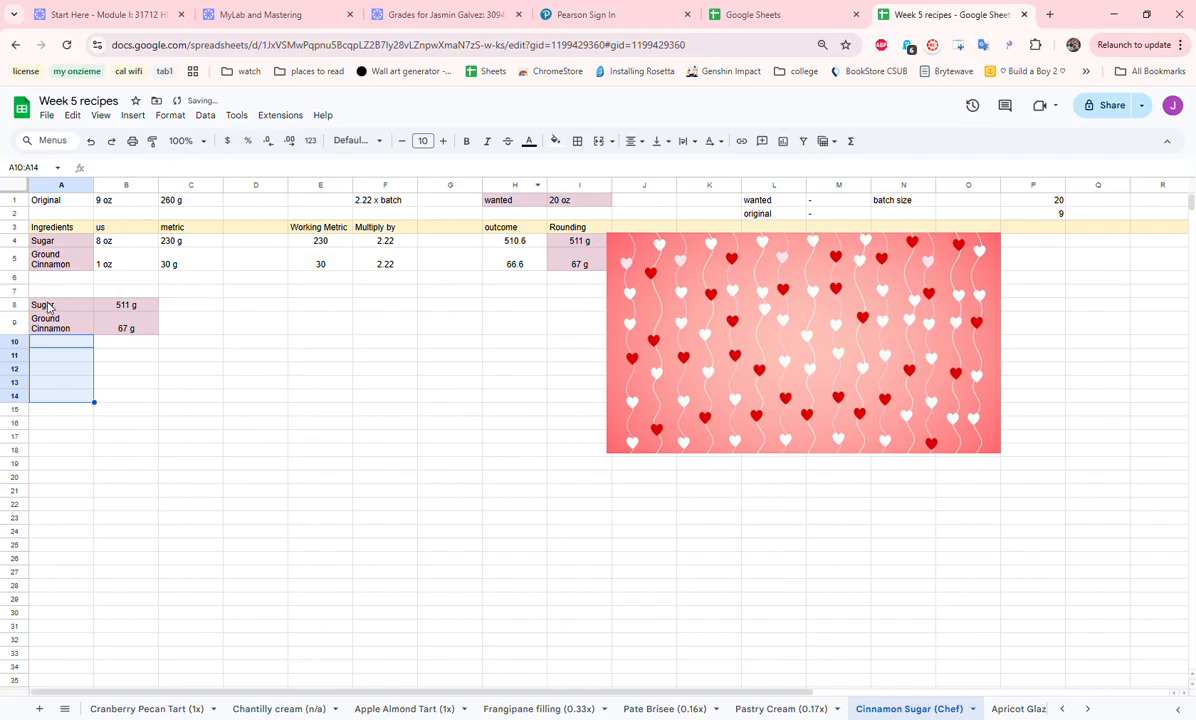
left_click_drag(48, 307, 138, 321)
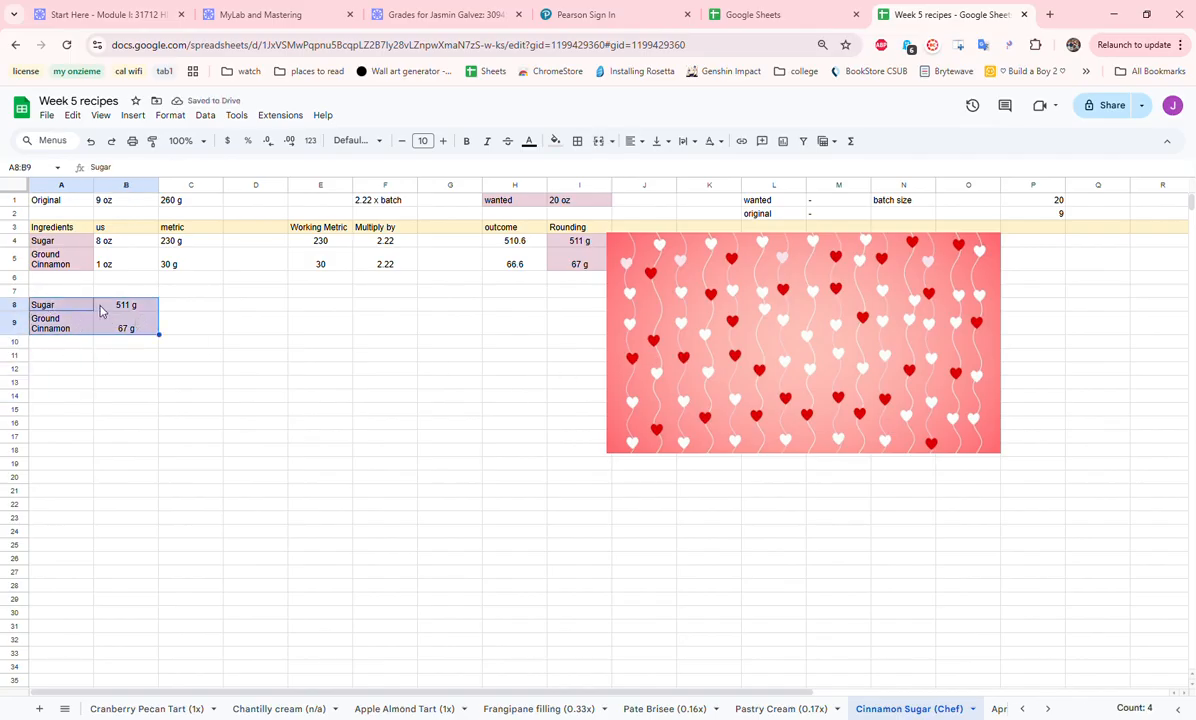
- Open the Apricot Glaze (chef) sheet and examine its original yield, wanted amount and batch multiplier in row 1
left_click(999, 708)
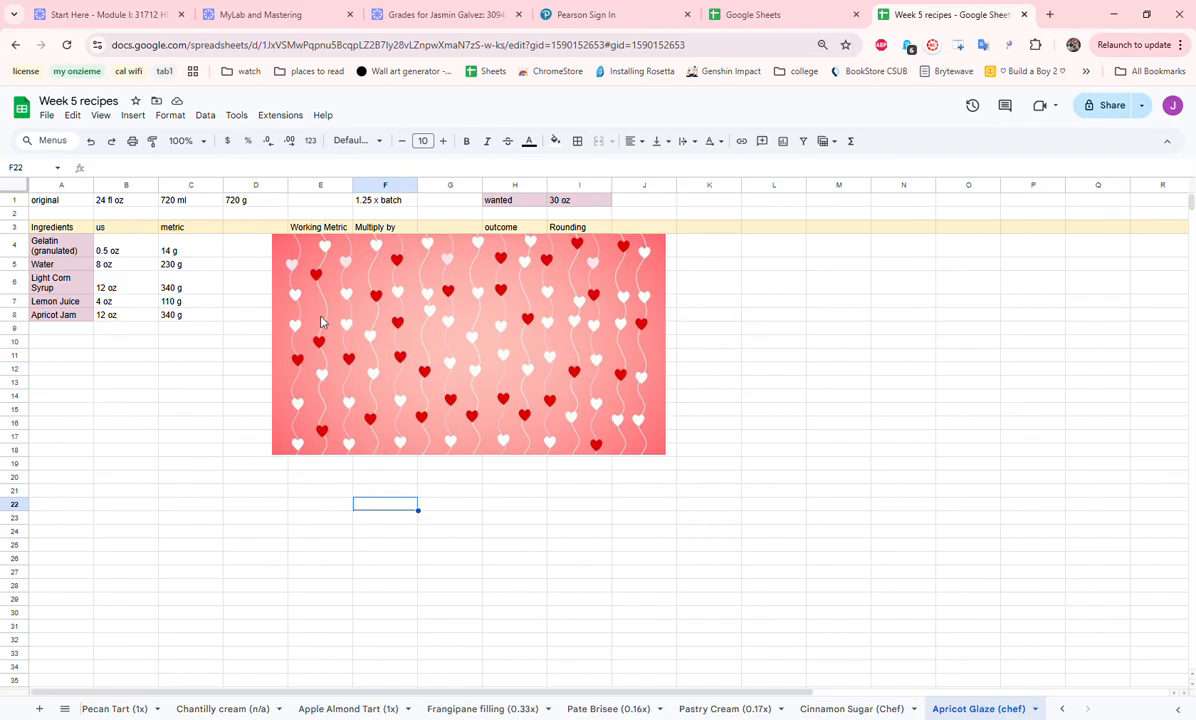
left_click(55, 198)
left_click(99, 206, "shift")
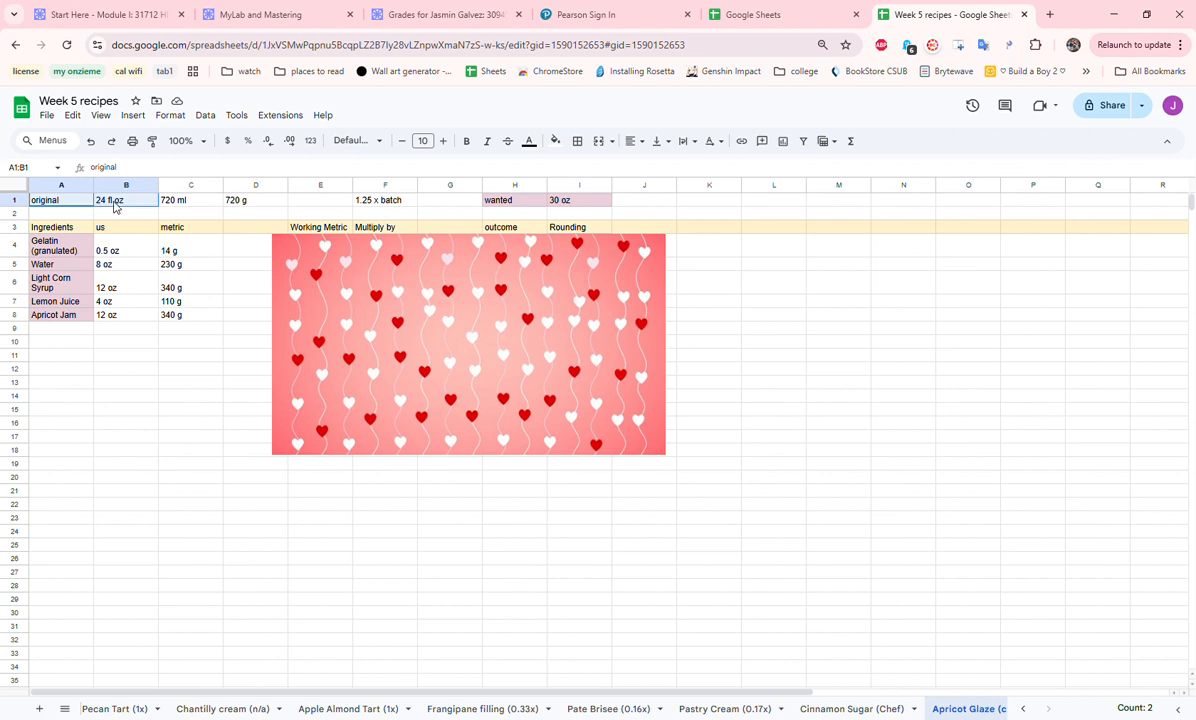
left_click(168, 207, "shift")
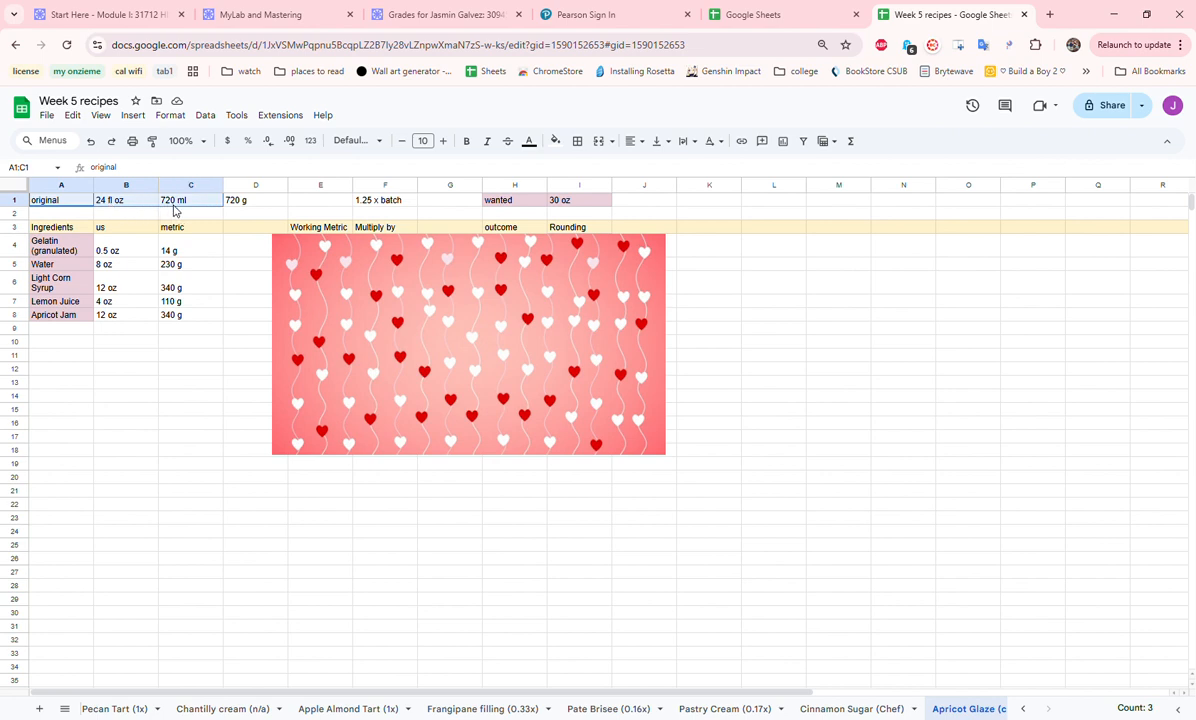
left_click(284, 205, "shift")
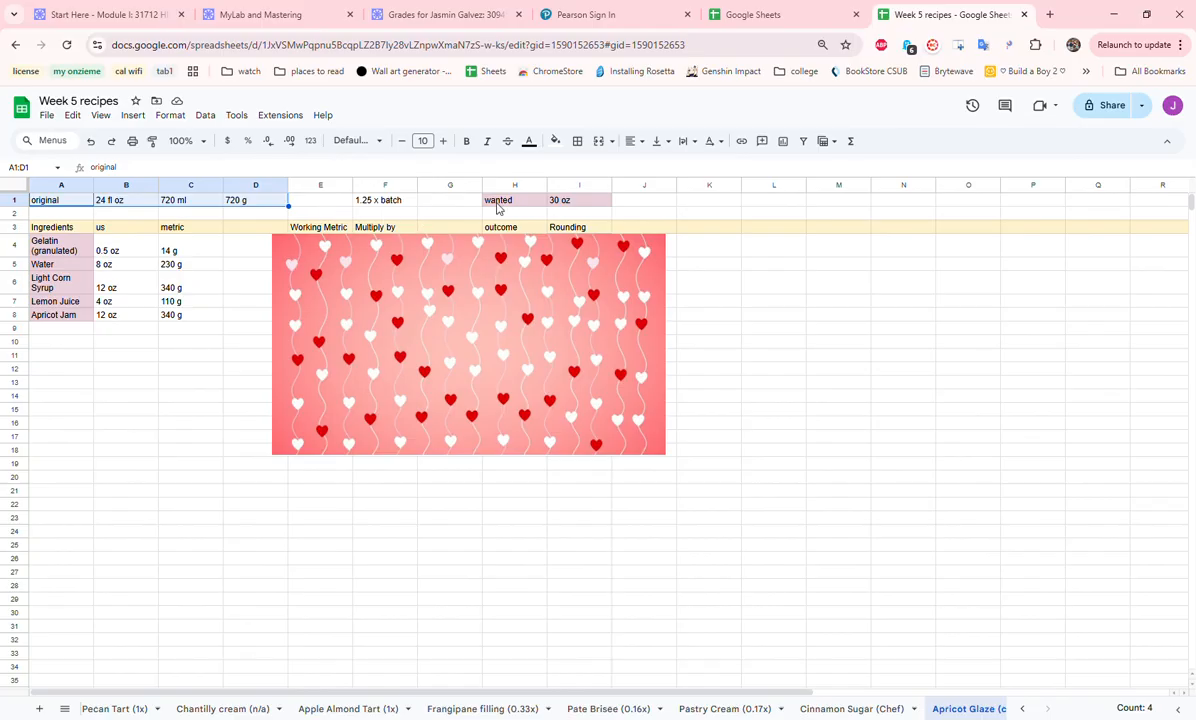
left_click_drag(533, 202, 593, 206)
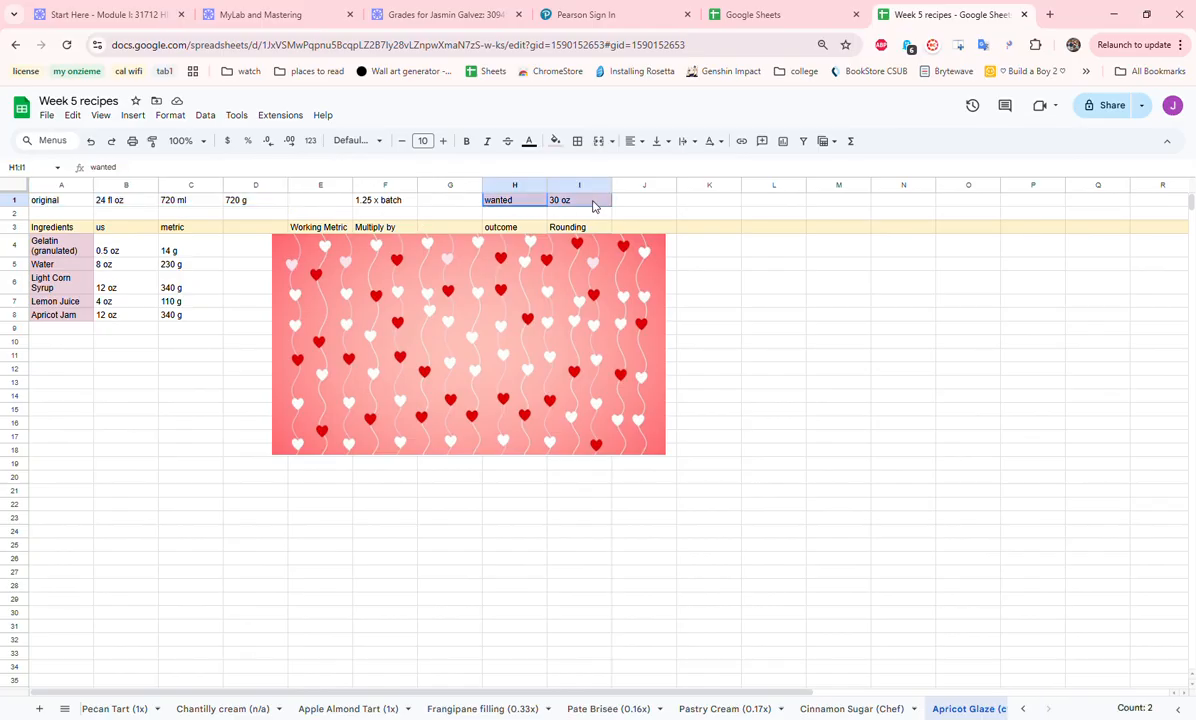
left_click(508, 202)
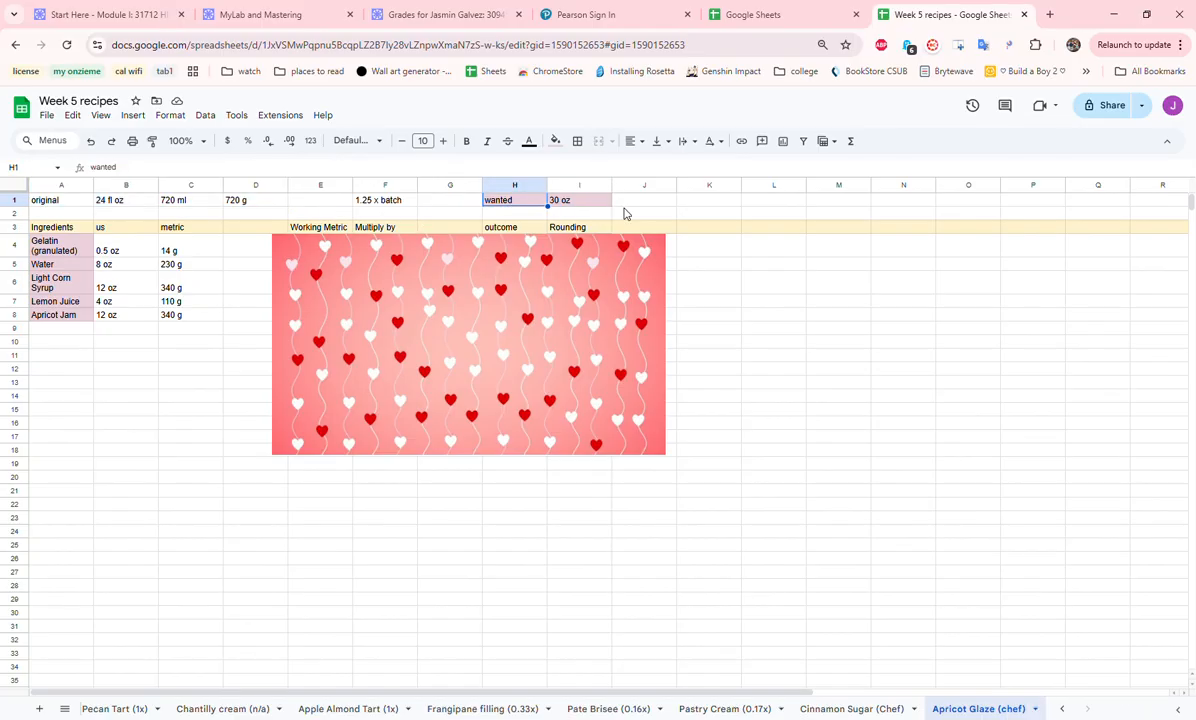
left_click(628, 202)
left_click(385, 203)
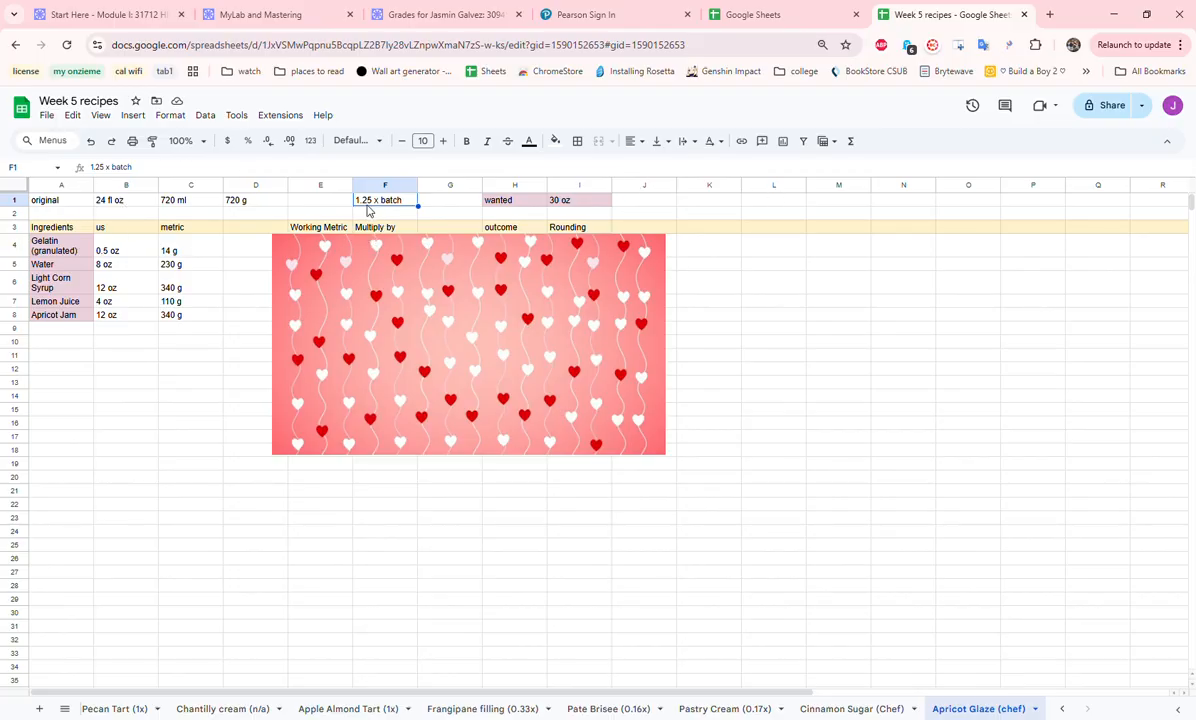
- Copy the apricot glaze ingredient names from A4:A8 to A13:A17 to start the final ingredient list
left_click_drag(68, 242, 68, 316)
key("ctrl+c")
left_click(71, 388)
key("ctrl+v")
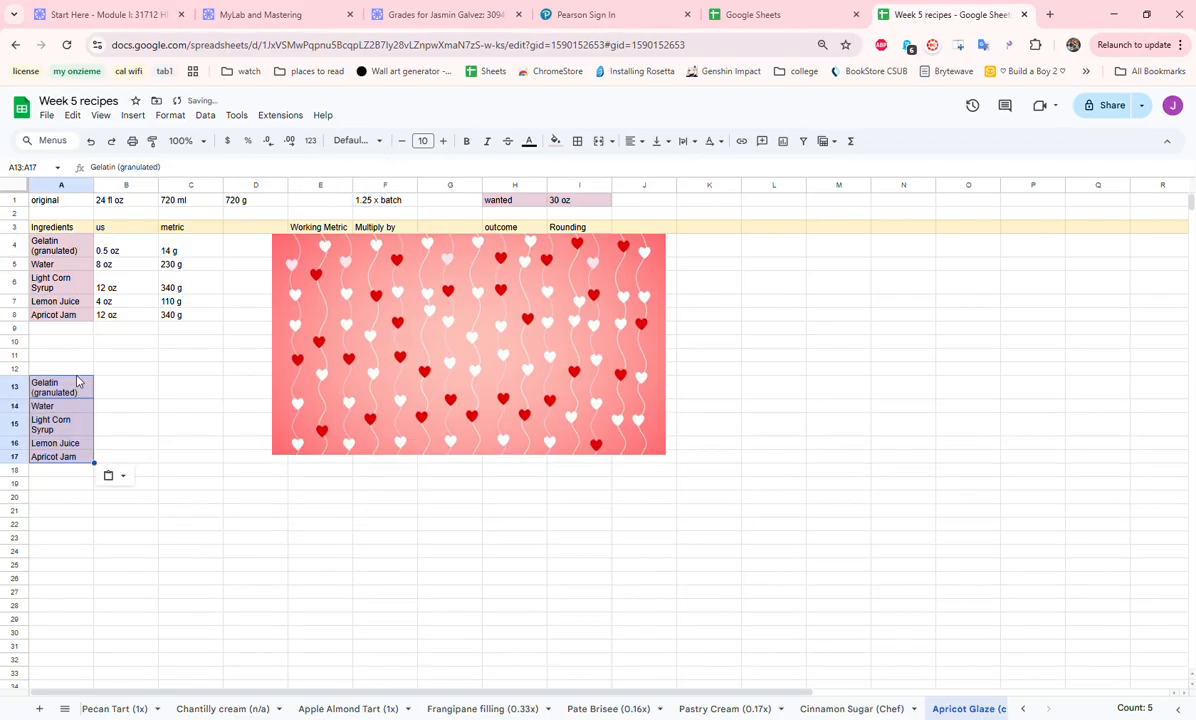
- Review the us and metric amounts of the apricot glaze ingredients and move the heart-patterned image to uncover the Working Metric column
left_click(124, 246)
left_click_drag(124, 246, 175, 318)
right_click(175, 318)
left_click(141, 390)
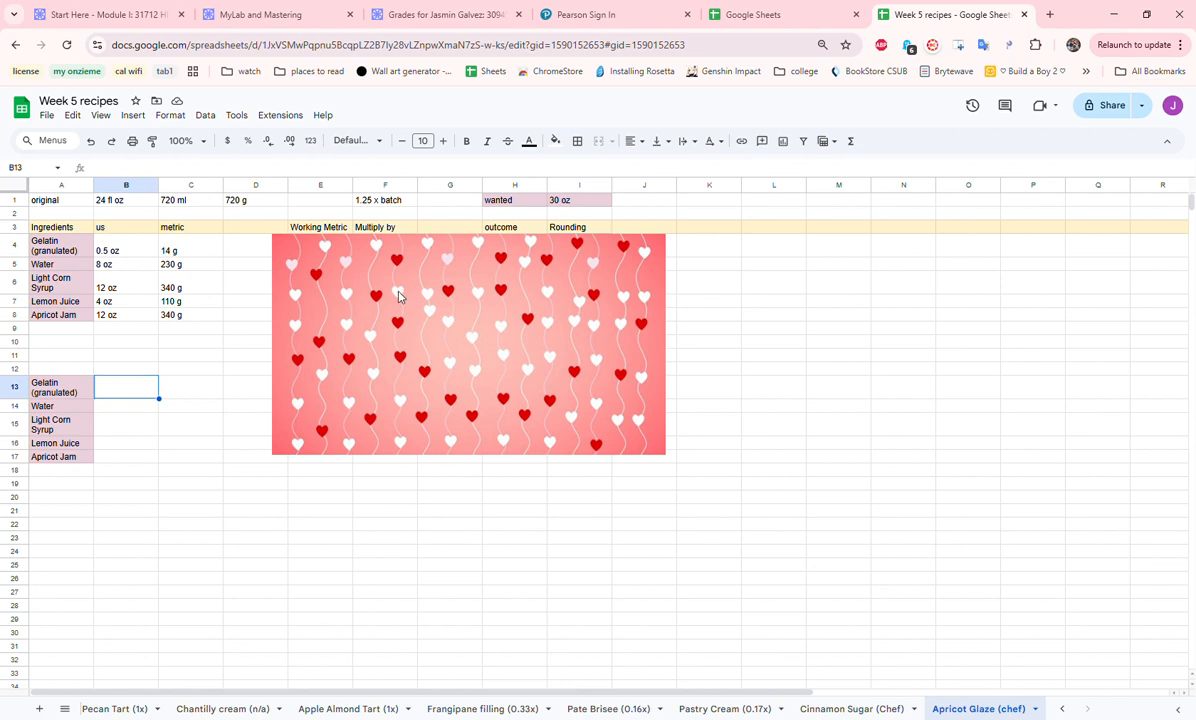
left_click(353, 302)
left_click_drag(353, 302, 433, 302)
left_click_drag(200, 250, 212, 315)
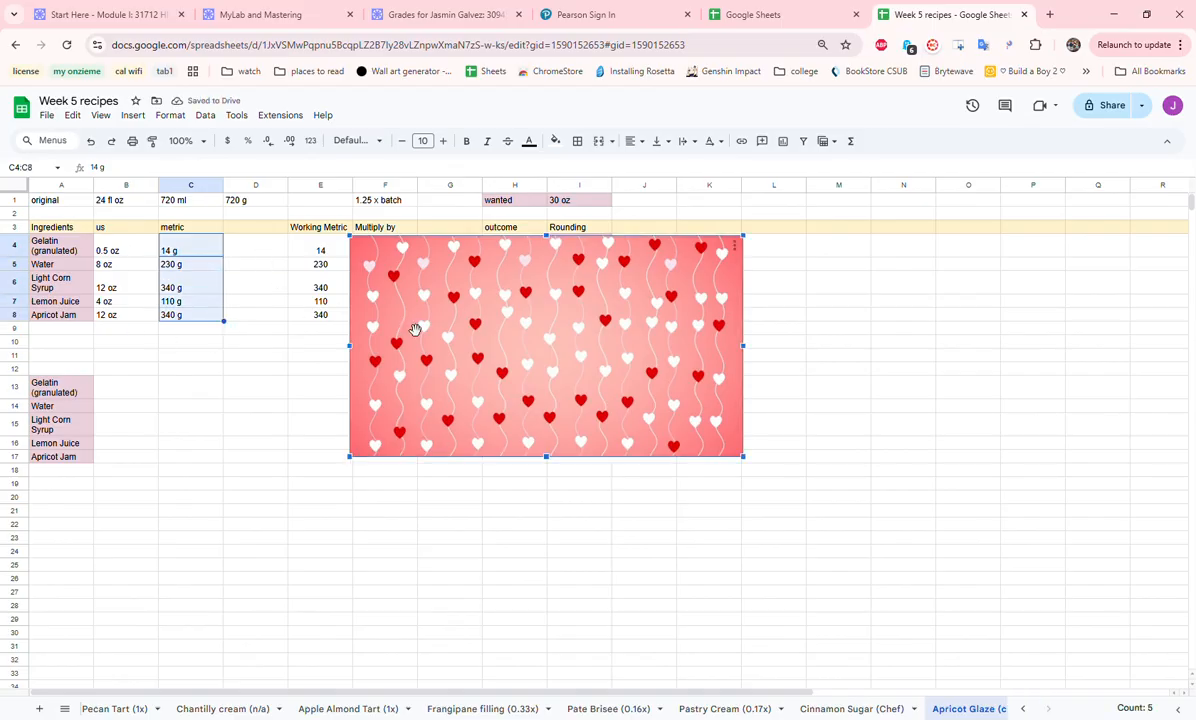
- Move the heart-patterned image past the Multiply by and outcome columns and review the apricot glaze multiplier and outcomes
left_click_drag(405, 344, 476, 344)
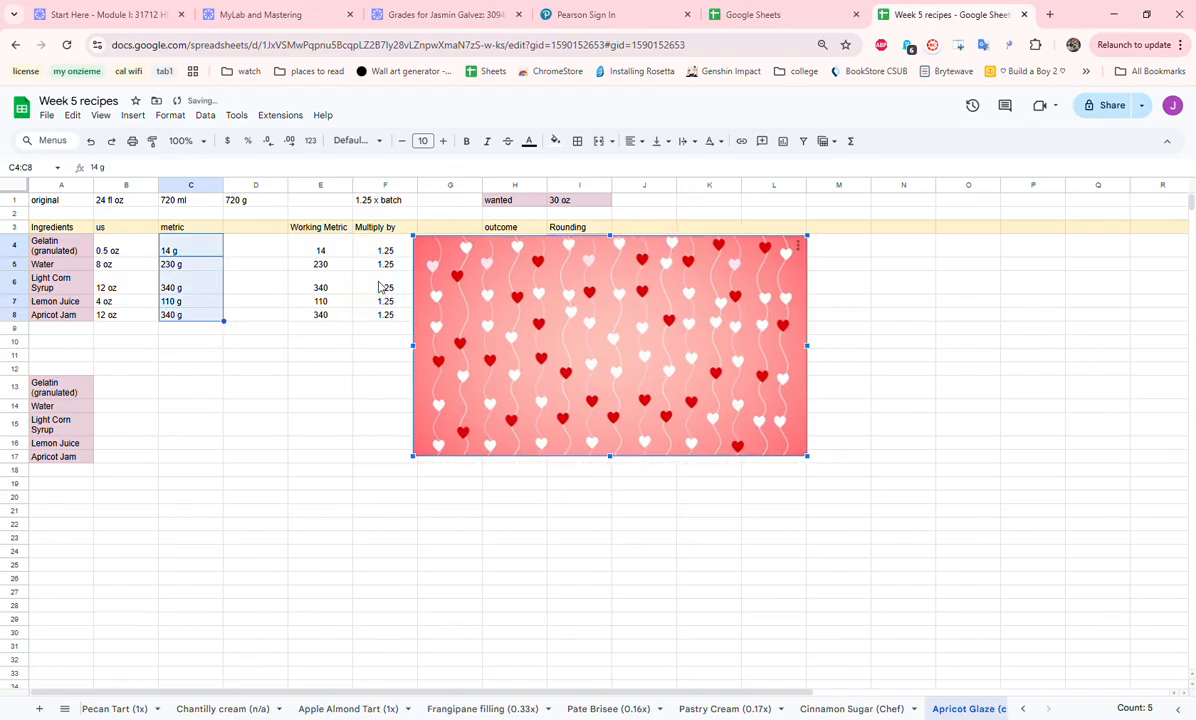
left_click(389, 203)
left_click(507, 334)
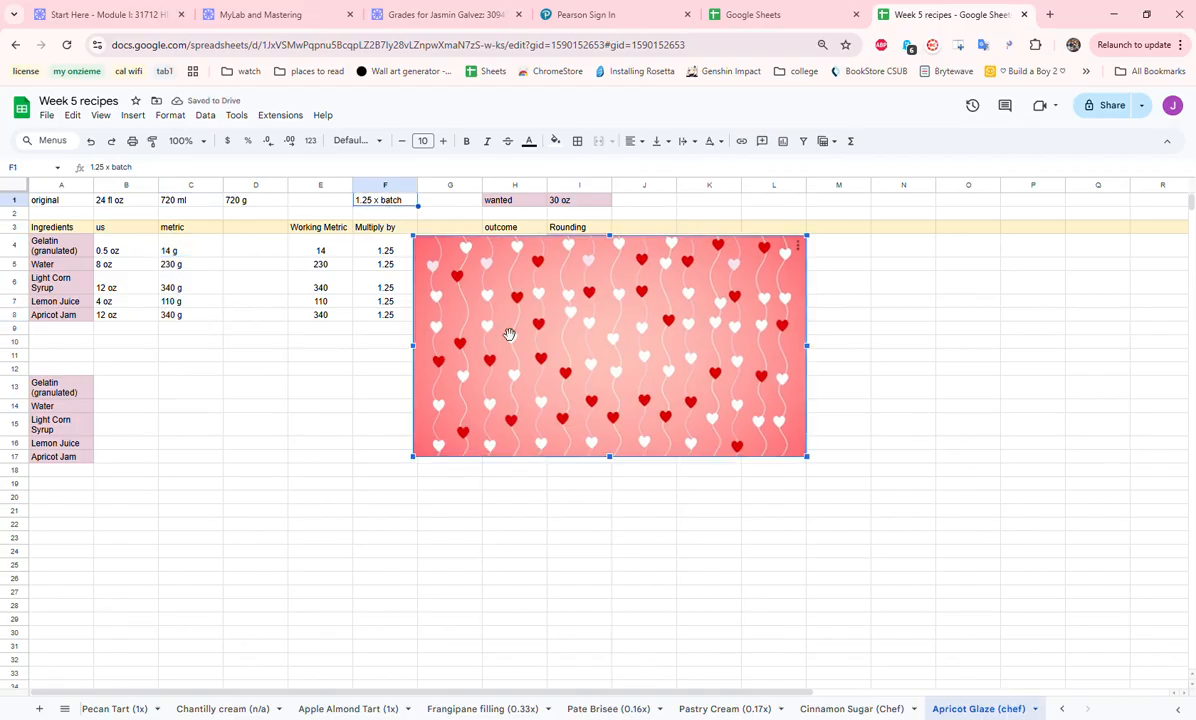
left_click_drag(486, 355, 604, 344)
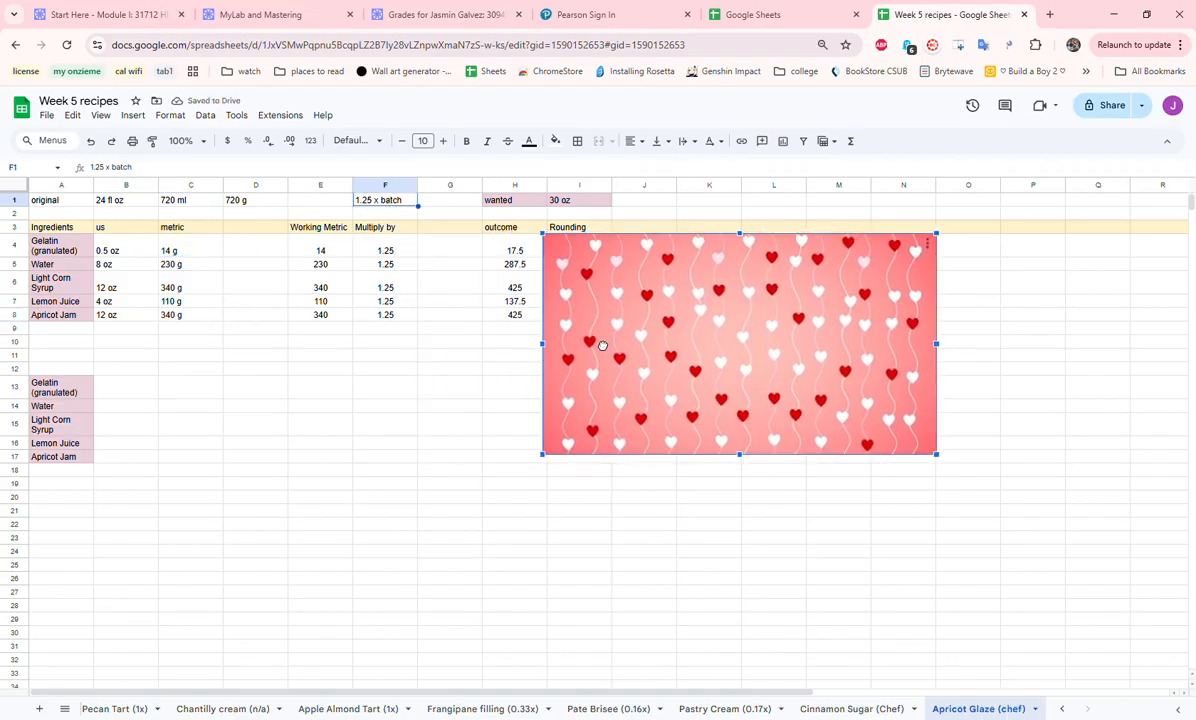
left_click_drag(531, 243, 535, 322)
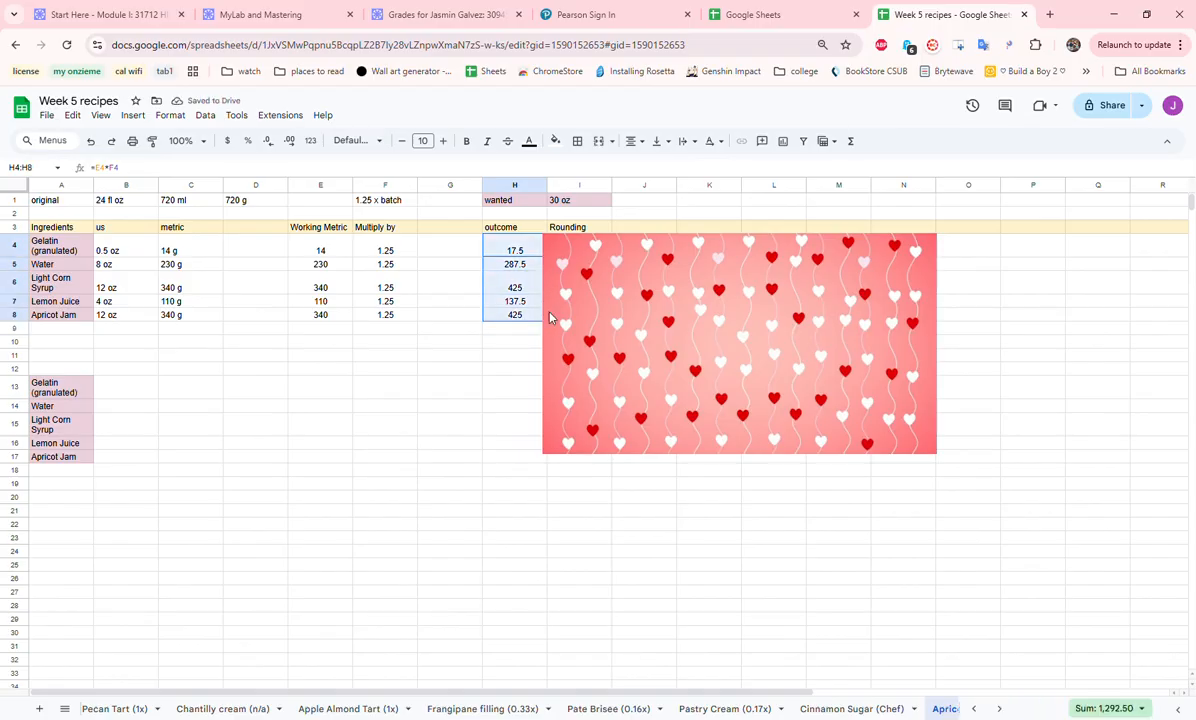
- Move the heart-patterned image past the Rounding column and compare the rounded apricot glaze amounts with the outcomes
left_click(566, 316)
left_click_drag(568, 318, 644, 317)
left_click(519, 289)
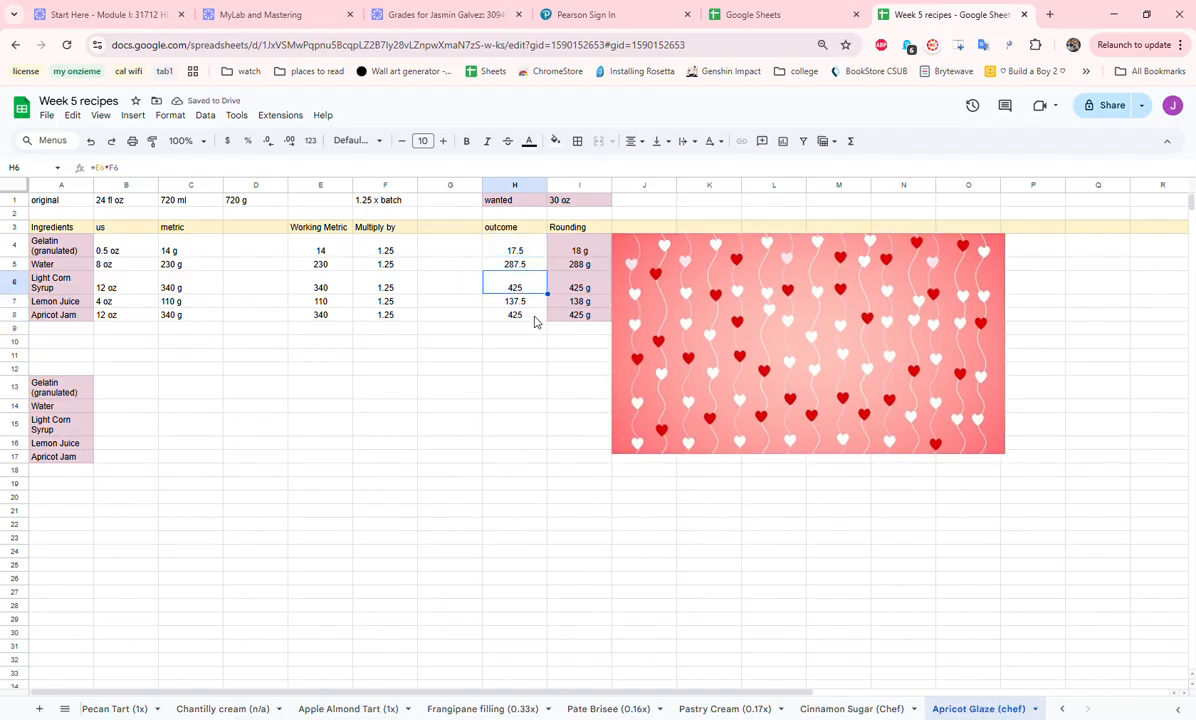
left_click_drag(585, 301, 587, 316)
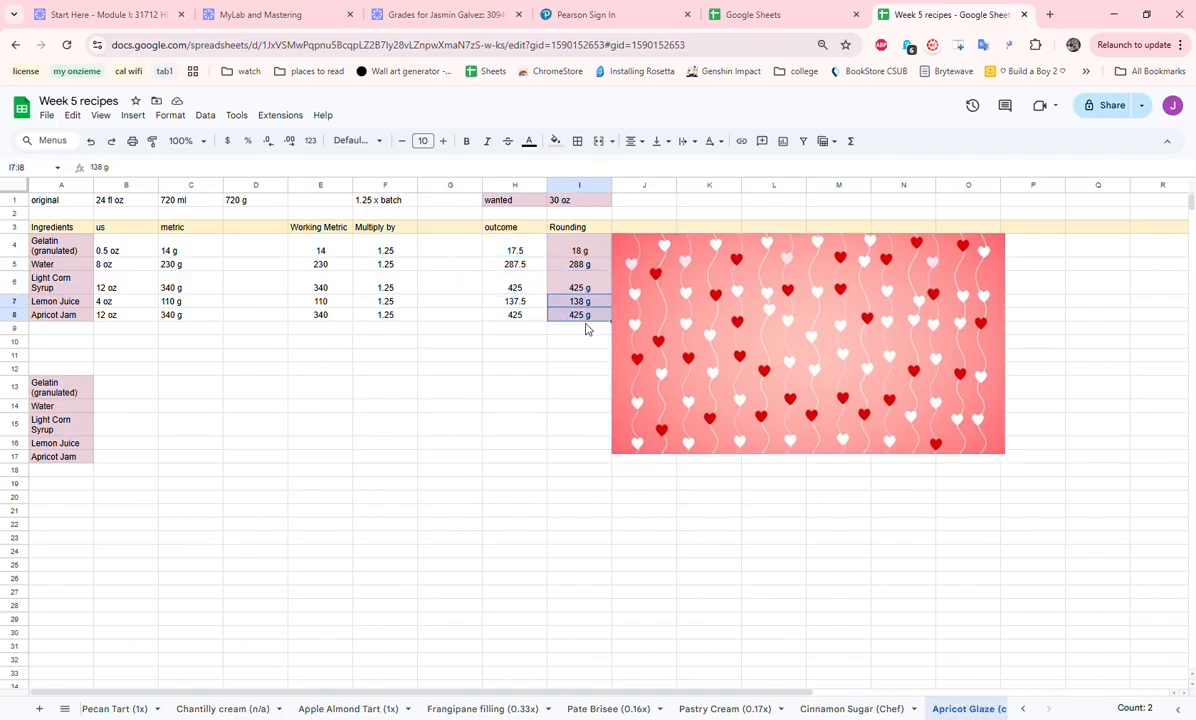
left_click(577, 252)
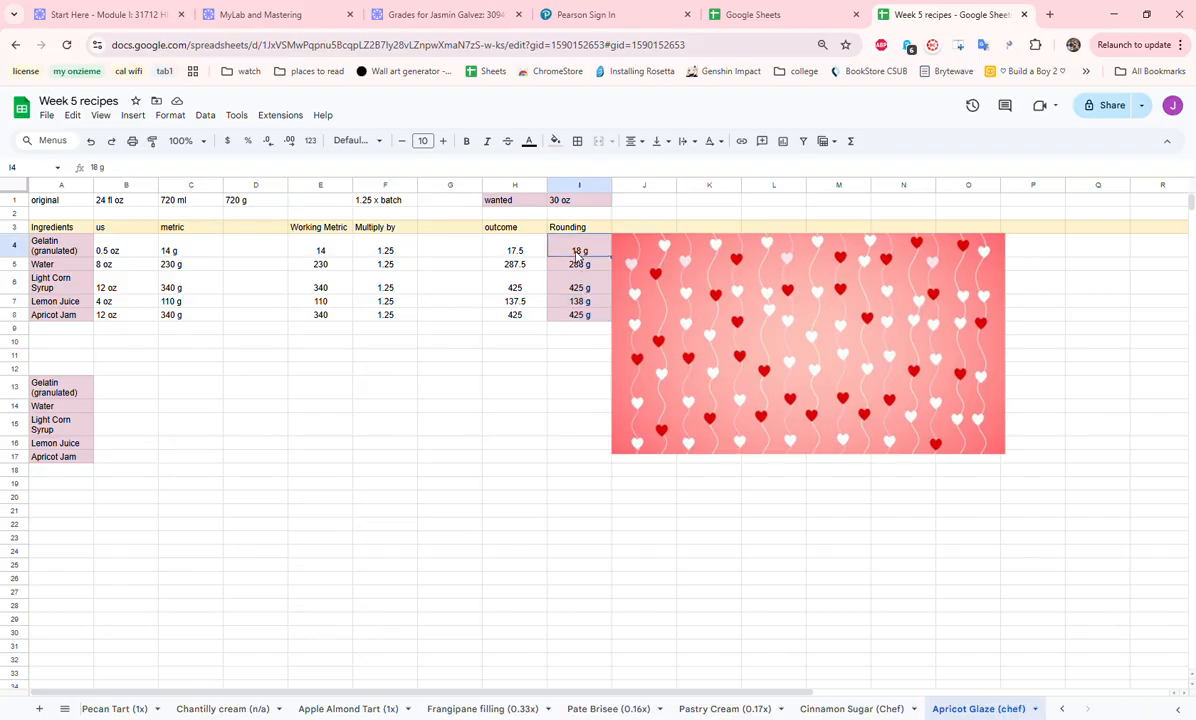
- Copy the rounded apricot glaze amounts from I4:I8 to B13:B17 and review the completed list in A13:B17
left_click_drag(577, 256, 592, 315)
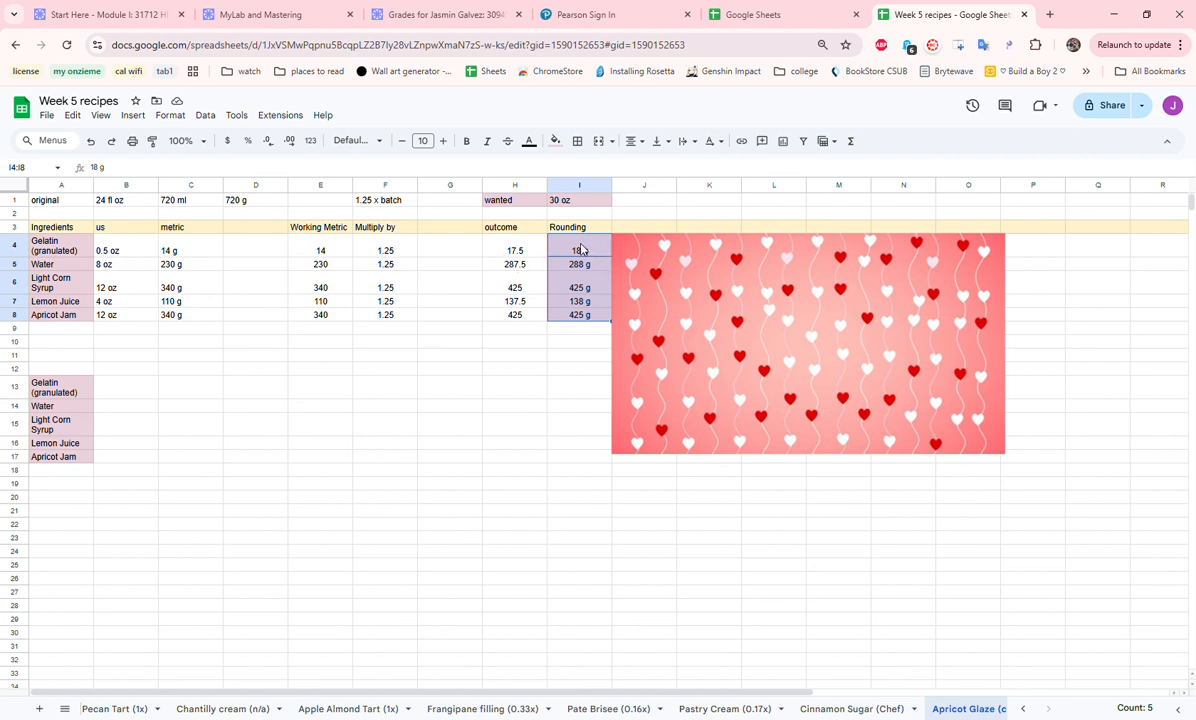
key("ctrl+c")
left_click(127, 390)
key("ctrl+v")
left_click(245, 405)
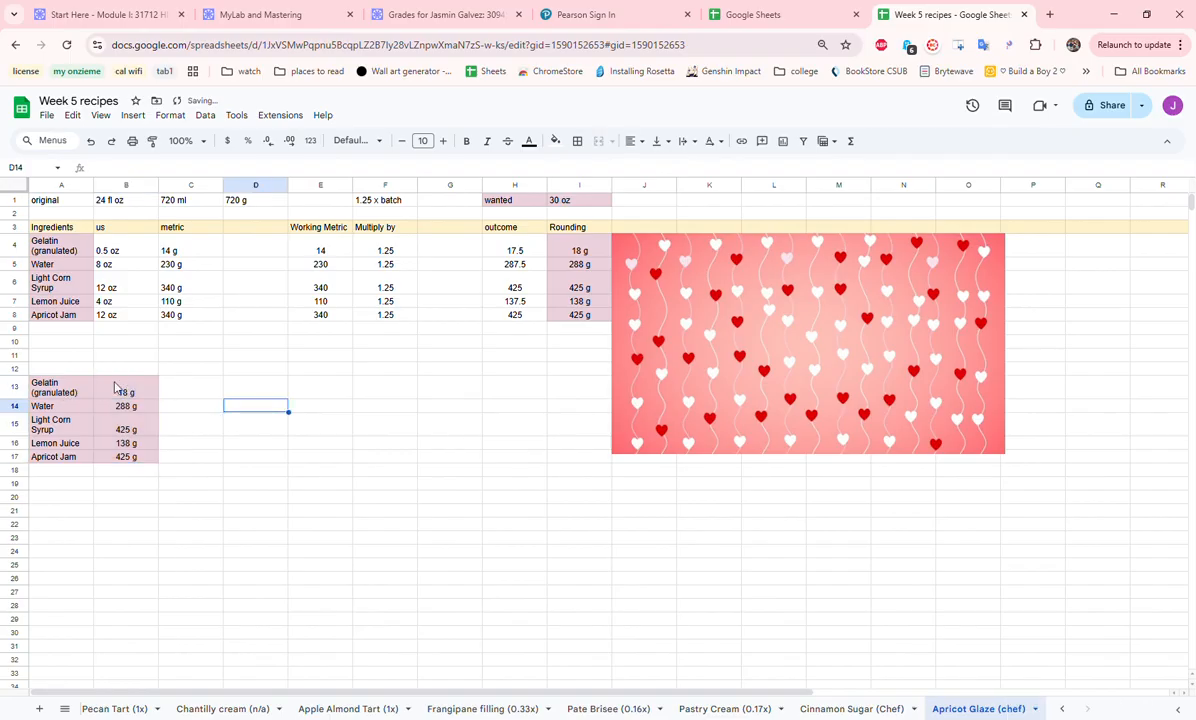
left_click(57, 385)
left_click_drag(57, 385, 155, 460)
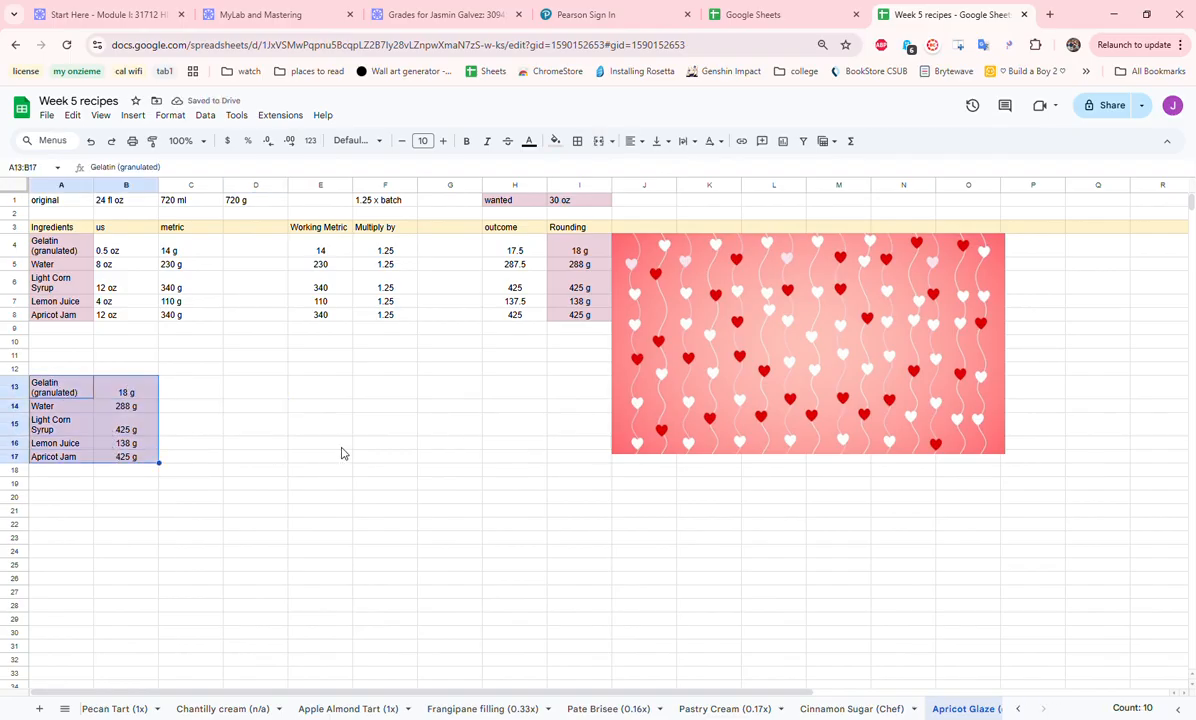